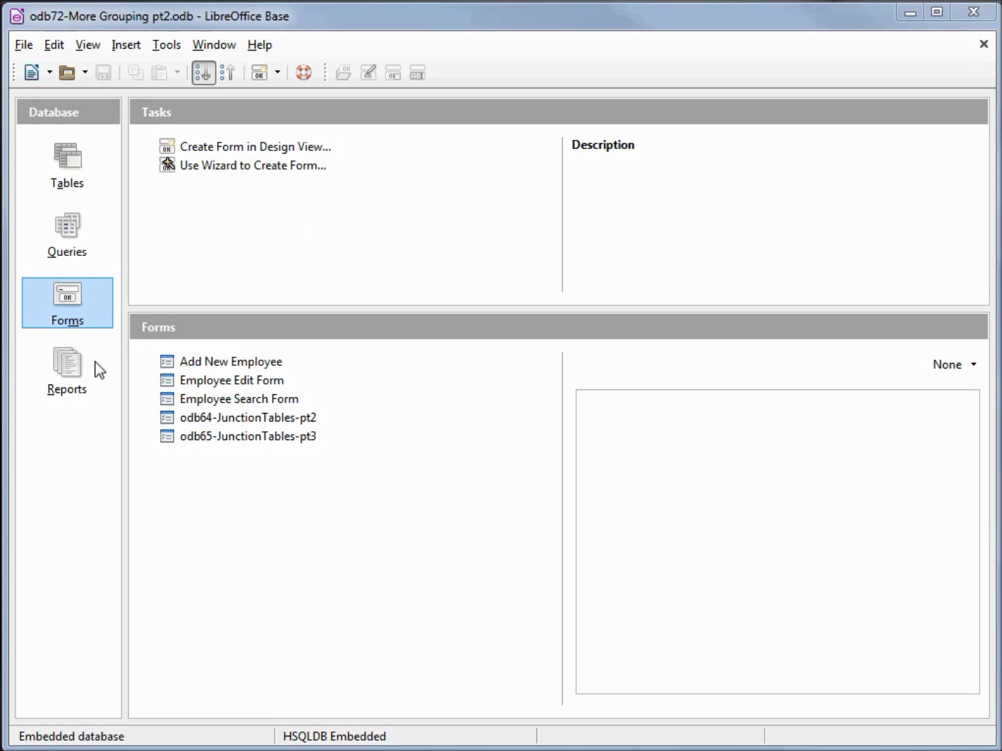
# Copy the report odb71-More Grouping pt1 and paste it into the database's list of reports
pyautogui.click(66, 369)
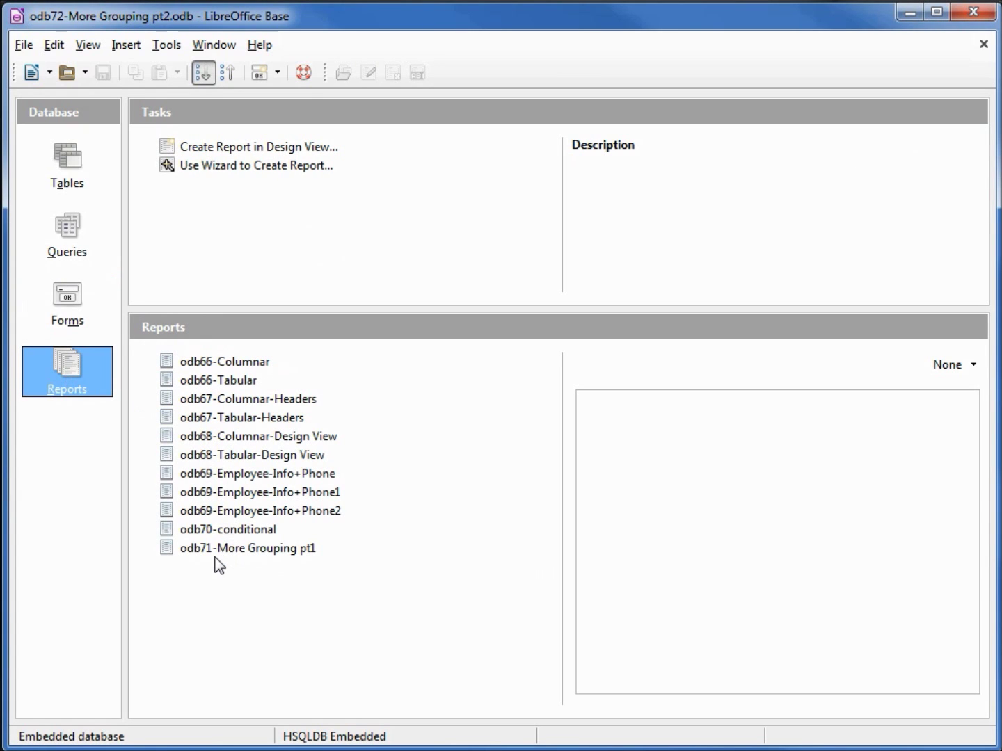
pyautogui.click(257, 551)
pyautogui.rightClick(257, 551)
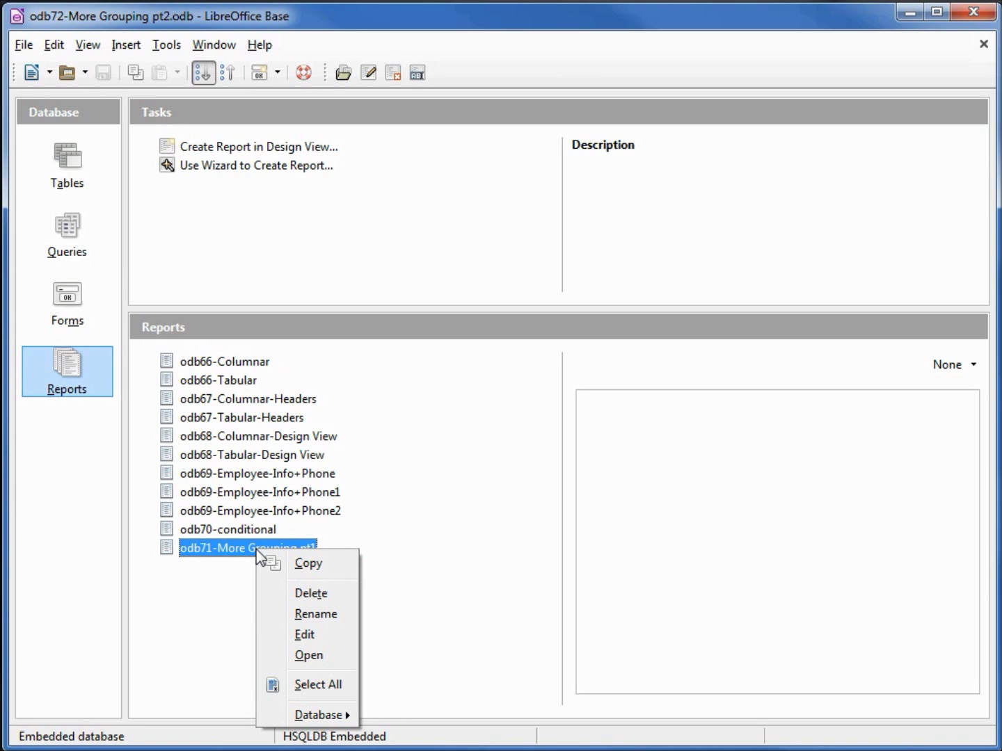
pyautogui.click(308, 563)
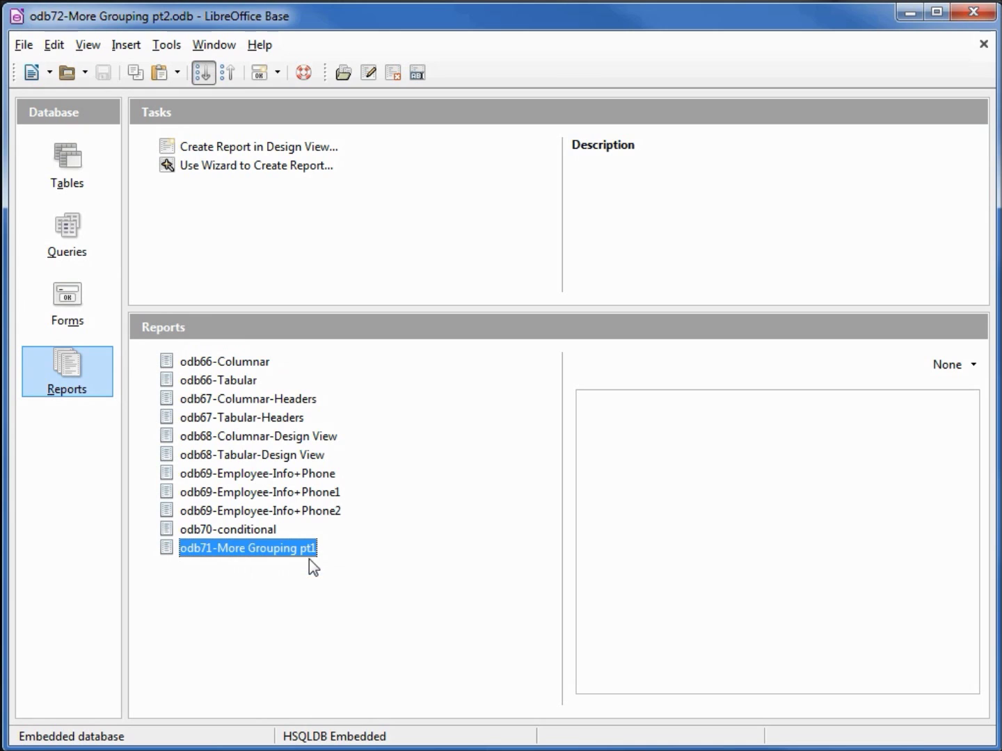
pyautogui.rightClick(275, 583)
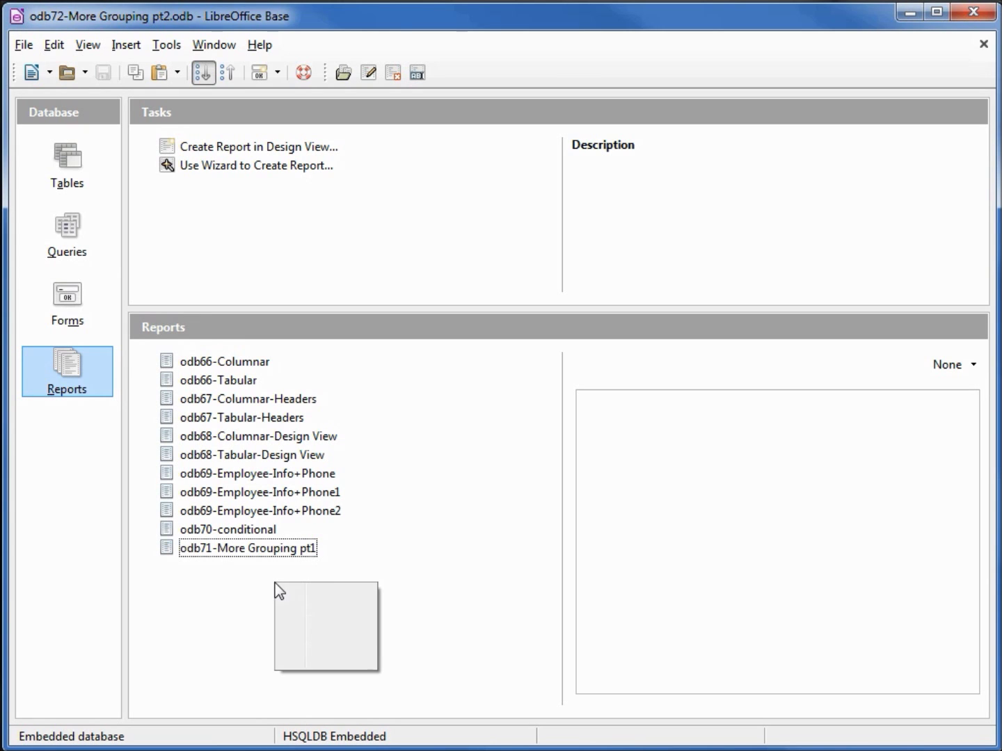
pyautogui.click(331, 599)
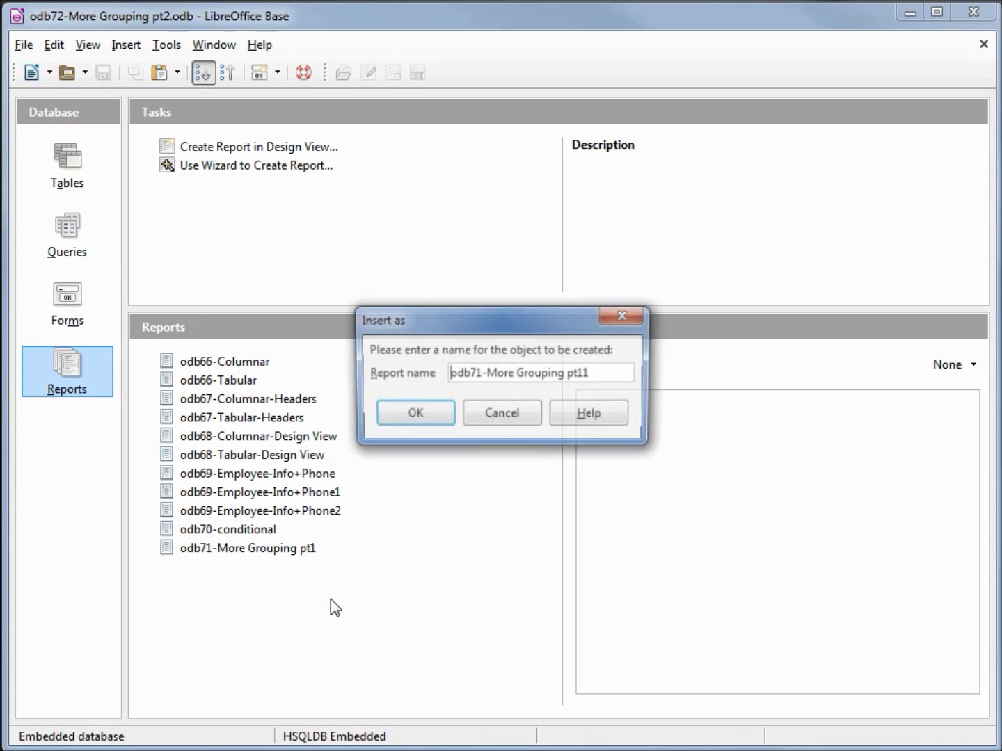
# Name the pasted report odb72-More Grouping pt2 and create it
pyautogui.moveTo(468, 374); pyautogui.dragTo(477, 374)
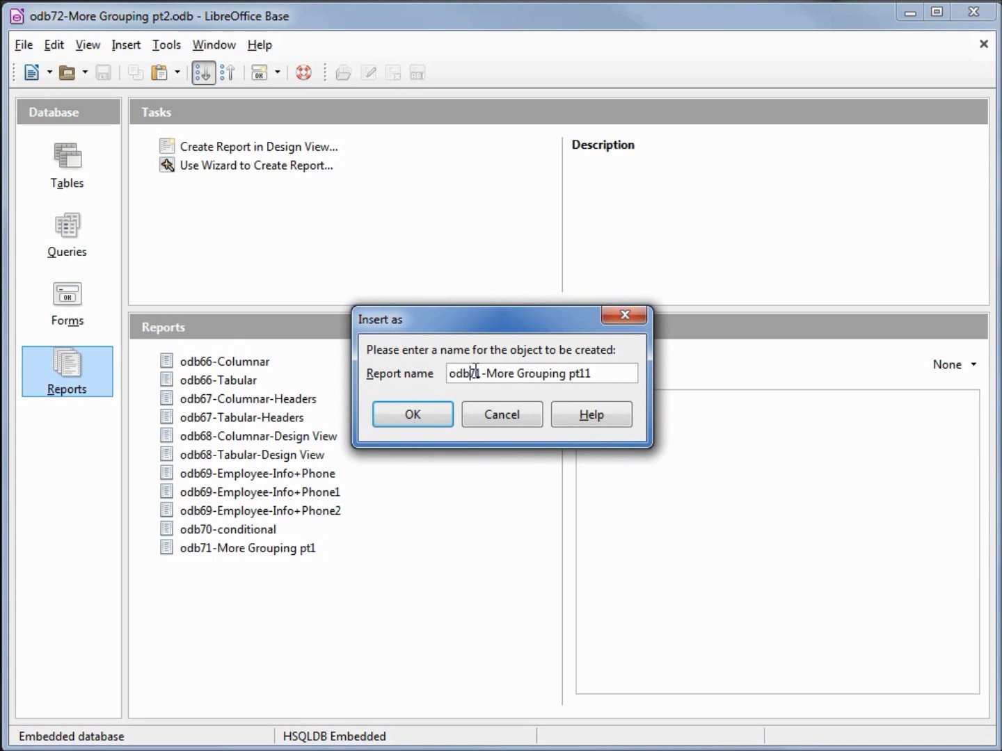
pyautogui.press('Right')
pyautogui.press('BackSpace')
pyautogui.write('2')
pyautogui.press('Right')
pyautogui.press('Right')
pyautogui.press('Right')
pyautogui.press('Right')
pyautogui.press('Right')
pyautogui.press('Right')
pyautogui.press('Right')
pyautogui.press('Right')
pyautogui.press('Right')
pyautogui.press('Right')
pyautogui.press('Right')
pyautogui.press('Right')
pyautogui.press('Right')
pyautogui.press('Right')
pyautogui.press('Right')
pyautogui.press('Right')
pyautogui.press('Right')
pyautogui.press('Right')
pyautogui.press('Right')
pyautogui.press('BackSpace')
pyautogui.press('BackSpace')
pyautogui.write('2')
pyautogui.click(424, 417)
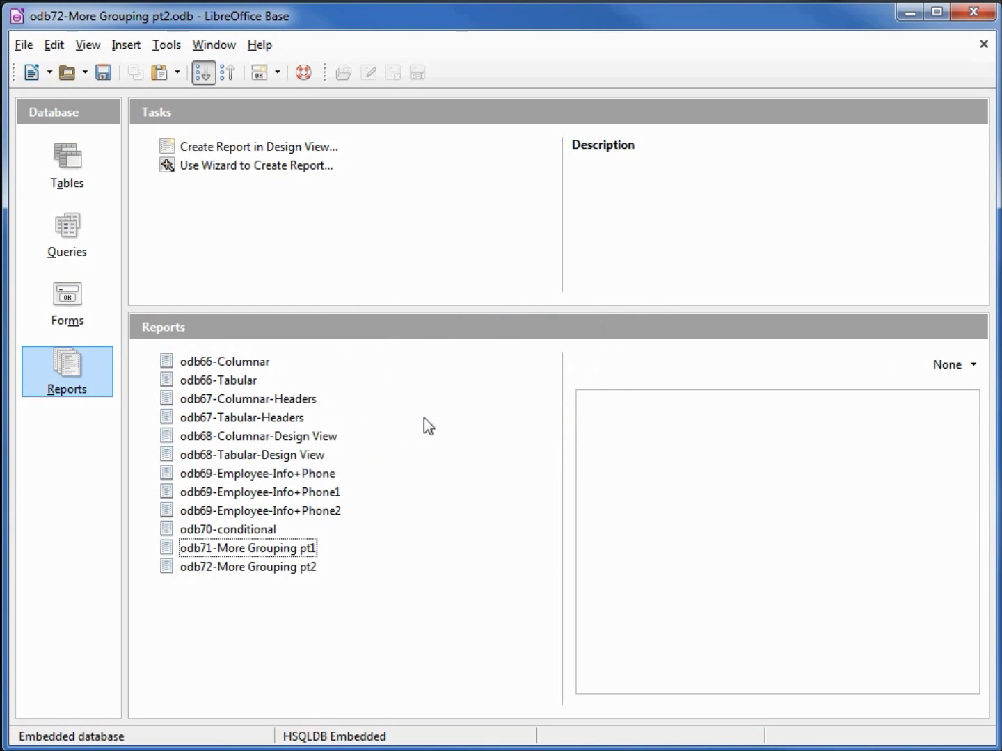
# Open the report odb72-More Grouping pt2 for editing in the report designer
pyautogui.rightClick(233, 568)
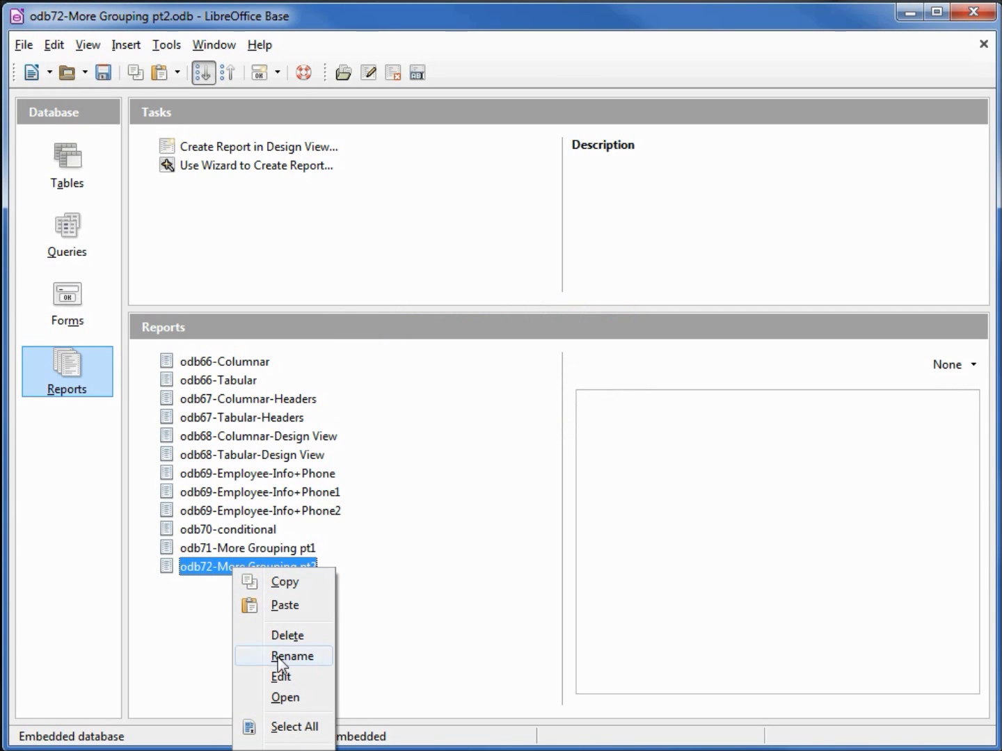
pyautogui.click(281, 677)
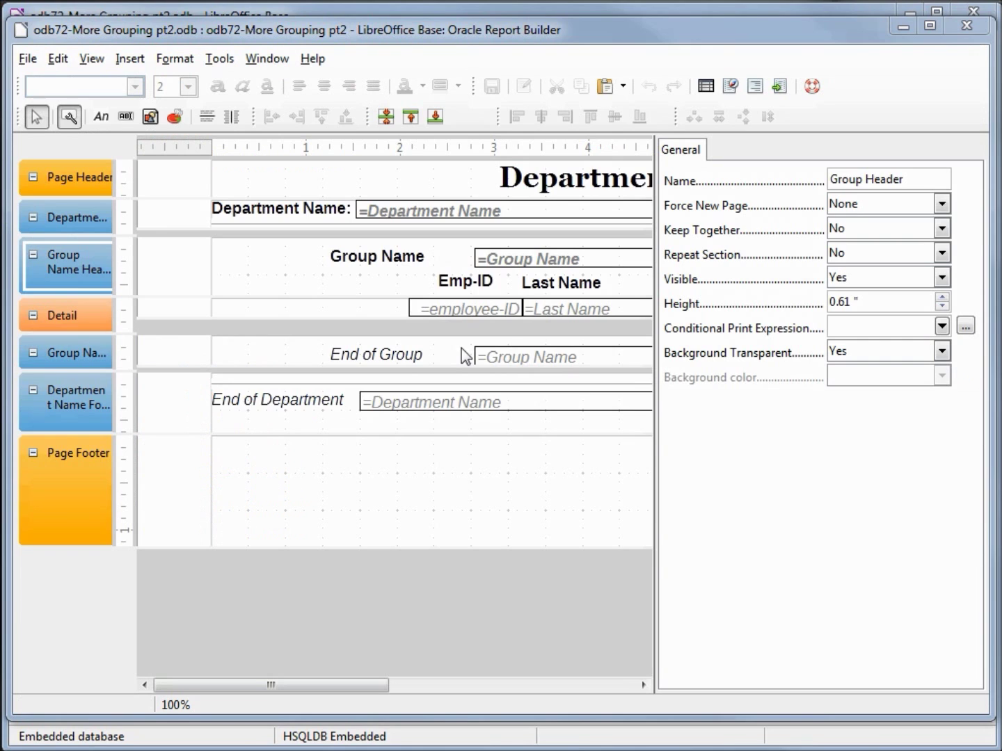
pyautogui.moveTo(253, 686); pyautogui.dragTo(409, 696)
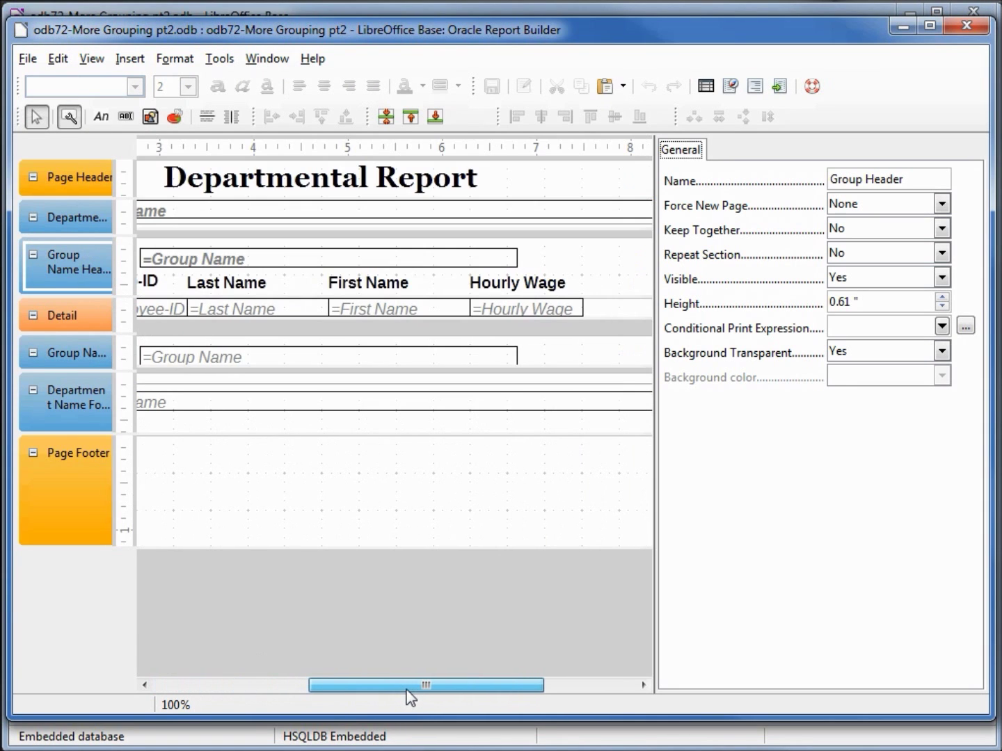
# Set the width of the Group Name field in the Group Name footer to 1.5" and make that footer section slightly taller
pyautogui.click(174, 357)
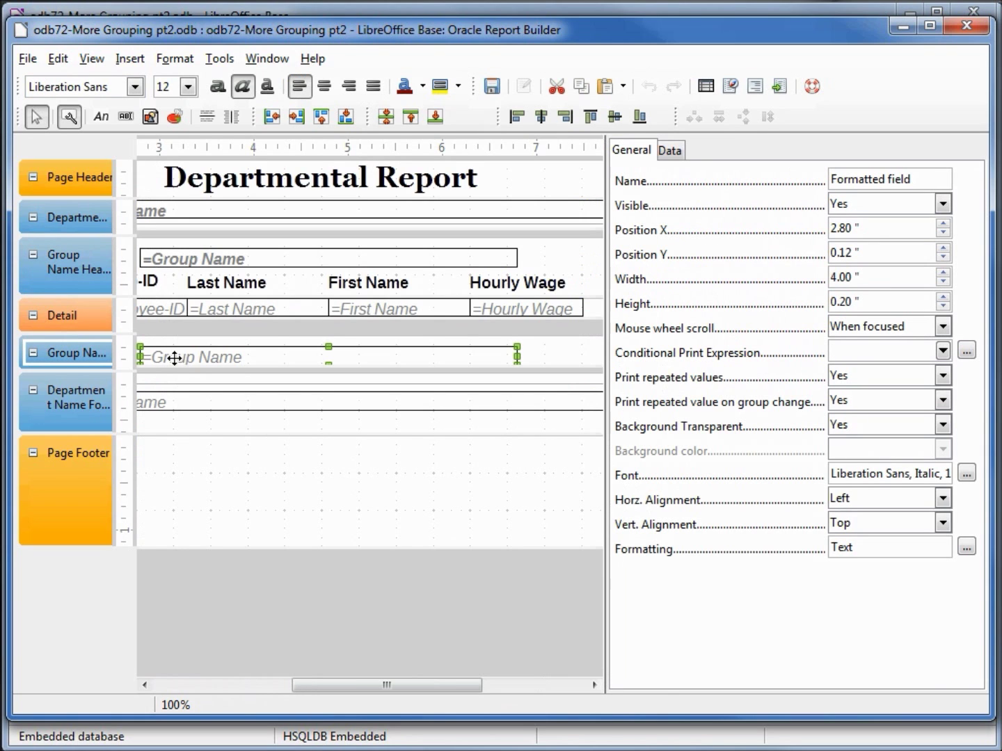
pyautogui.click(817, 275)
pyautogui.write('1.5')
pyautogui.press('Tab')
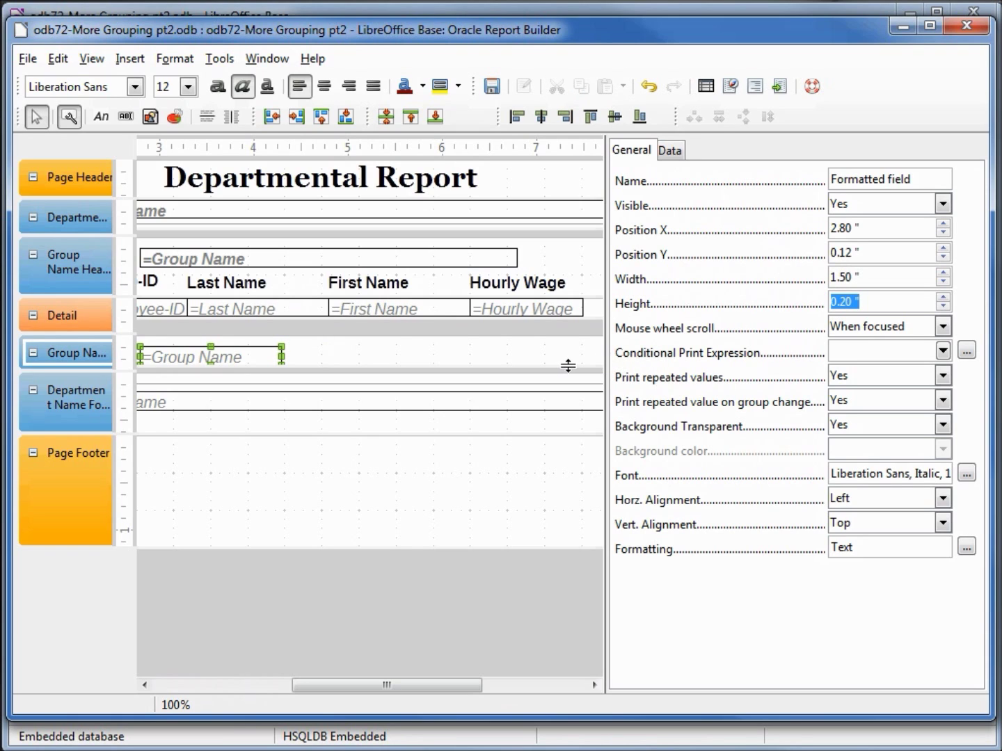
pyautogui.moveTo(566, 367); pyautogui.dragTo(567, 382)
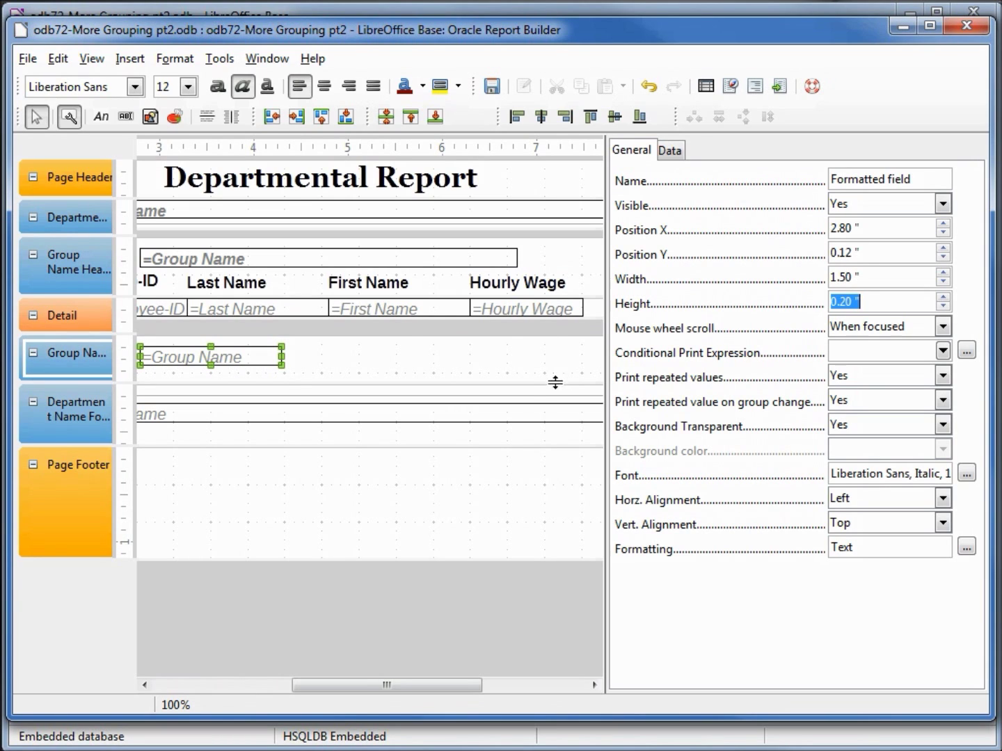
# Add a text box about 1.18" wide and 0.20" high to the Group Name footer, beneath Hourly Wage, at vertical position 0.04"
pyautogui.click(125, 117)
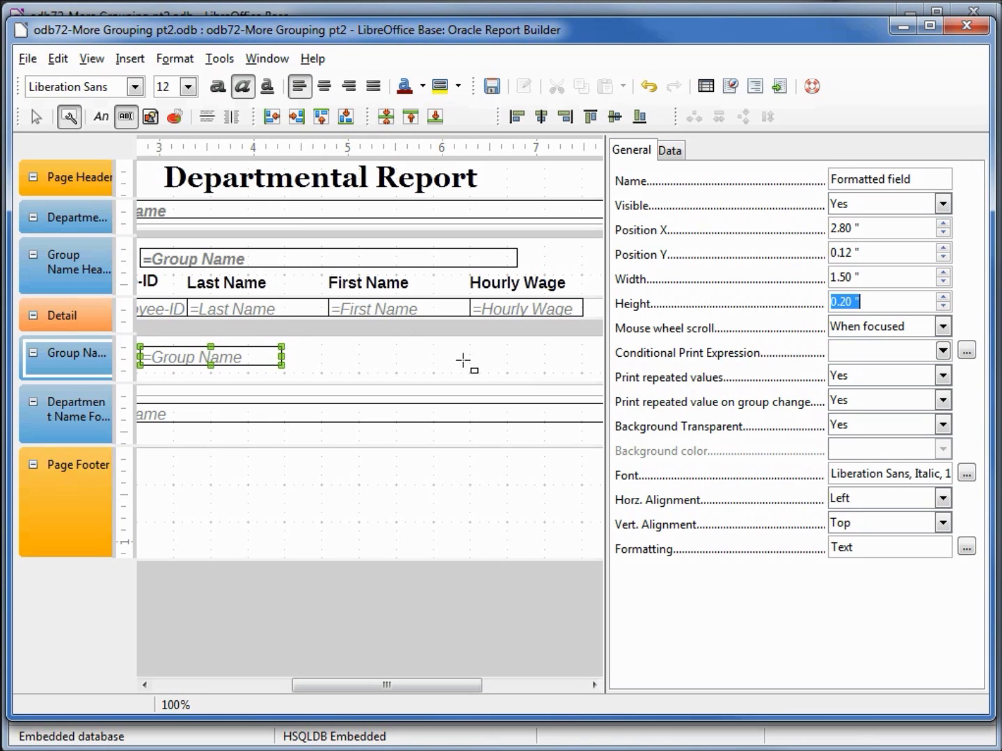
pyautogui.moveTo(469, 362); pyautogui.dragTo(583, 362)
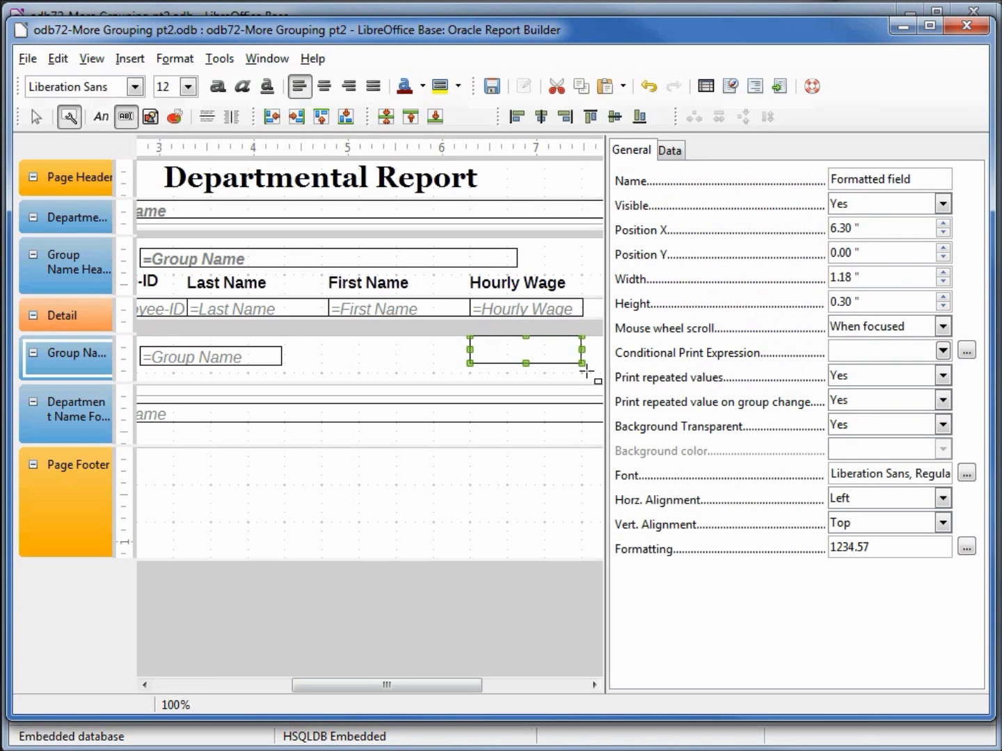
pyautogui.moveTo(526, 361); pyautogui.dragTo(525, 354)
pyautogui.press('Down')
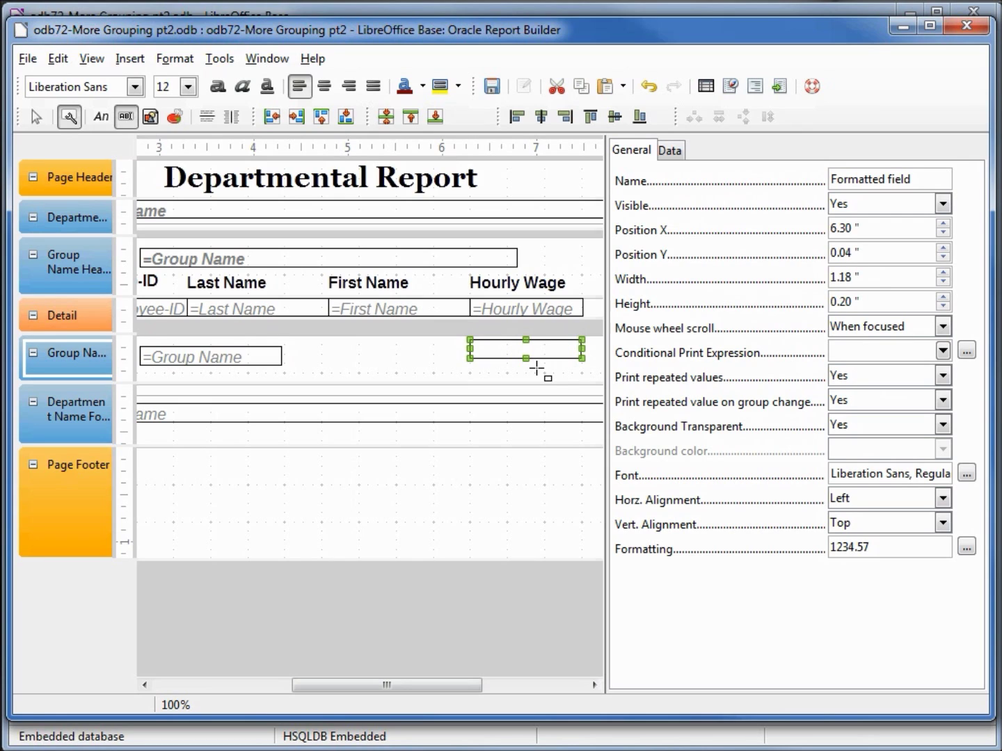
# Duplicate the empty text box and place the copy directly below it at vertical position 0.28"
pyautogui.press('Down')
pyautogui.press('Down')
pyautogui.press('Down')
pyautogui.press('Down')
pyautogui.press('Down')
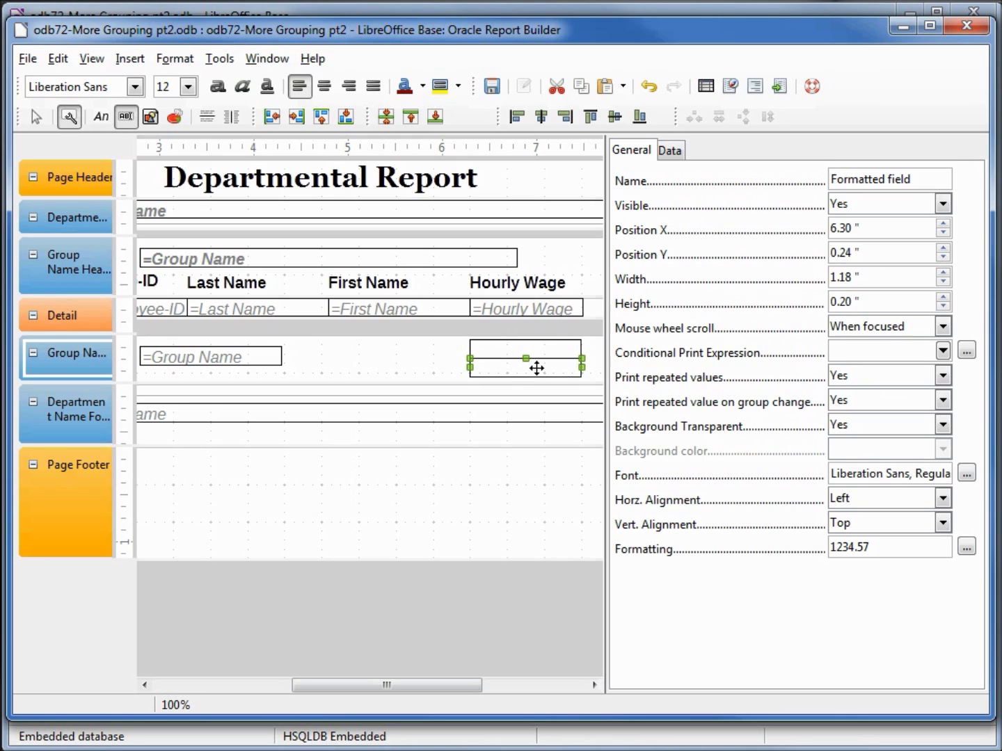
pyautogui.press('Down')
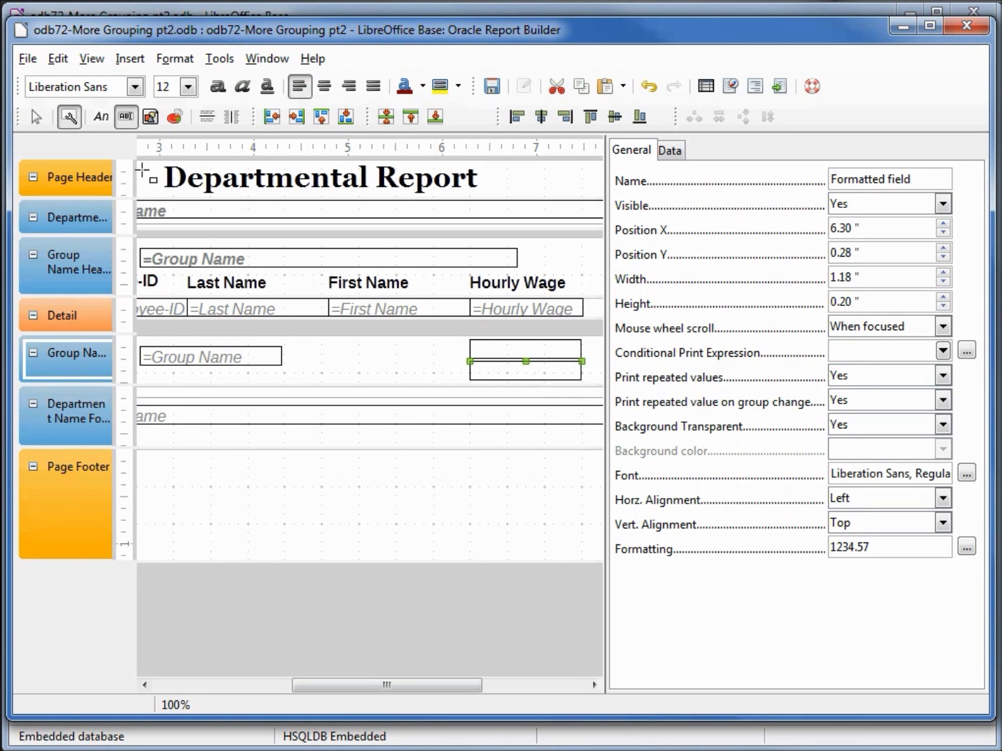
# Add a label about 1.77" wide between the Group Name field and the upper text box, at position X 4.47", Y 0.06"
pyautogui.click(102, 118)
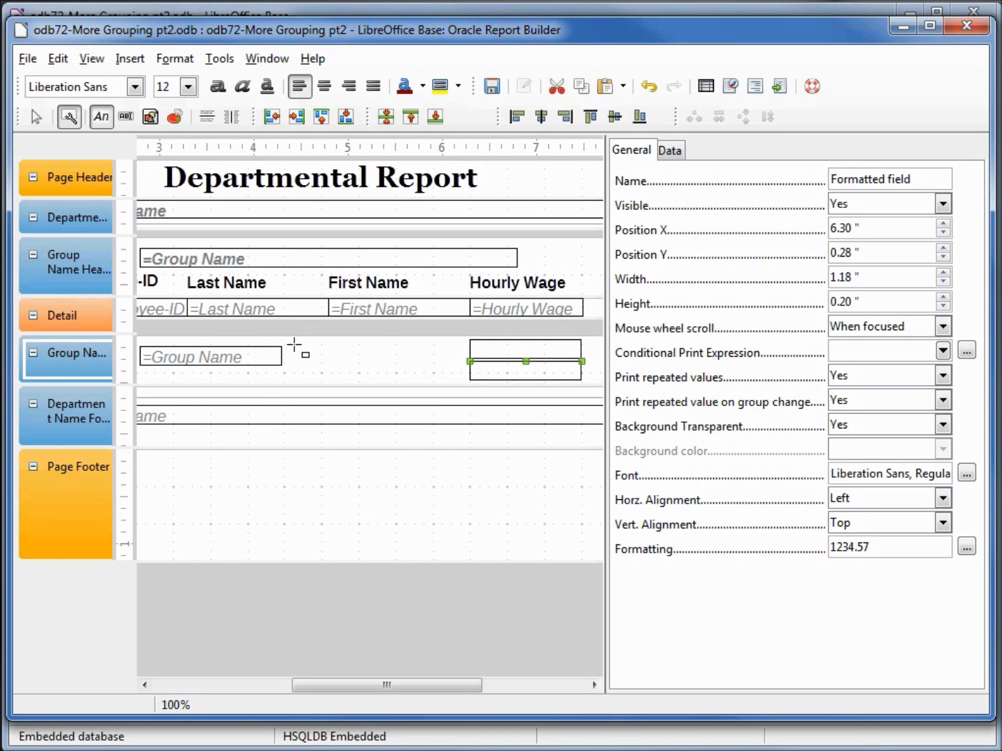
pyautogui.moveTo(295, 344); pyautogui.dragTo(479, 402)
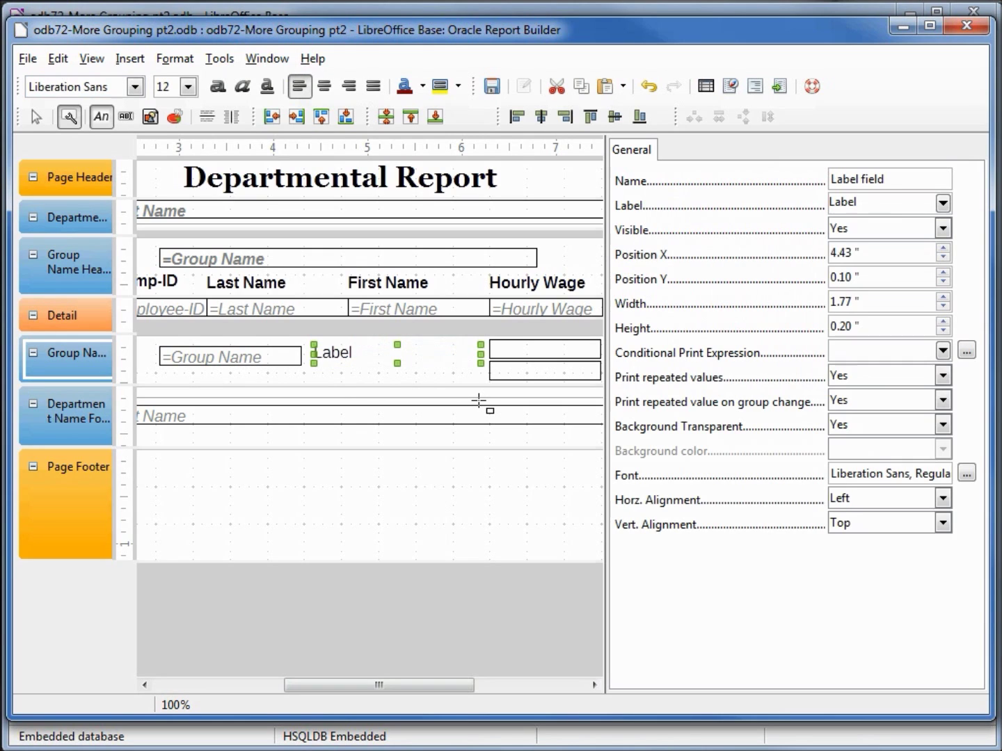
pyautogui.press('Right')
pyautogui.press('Up')
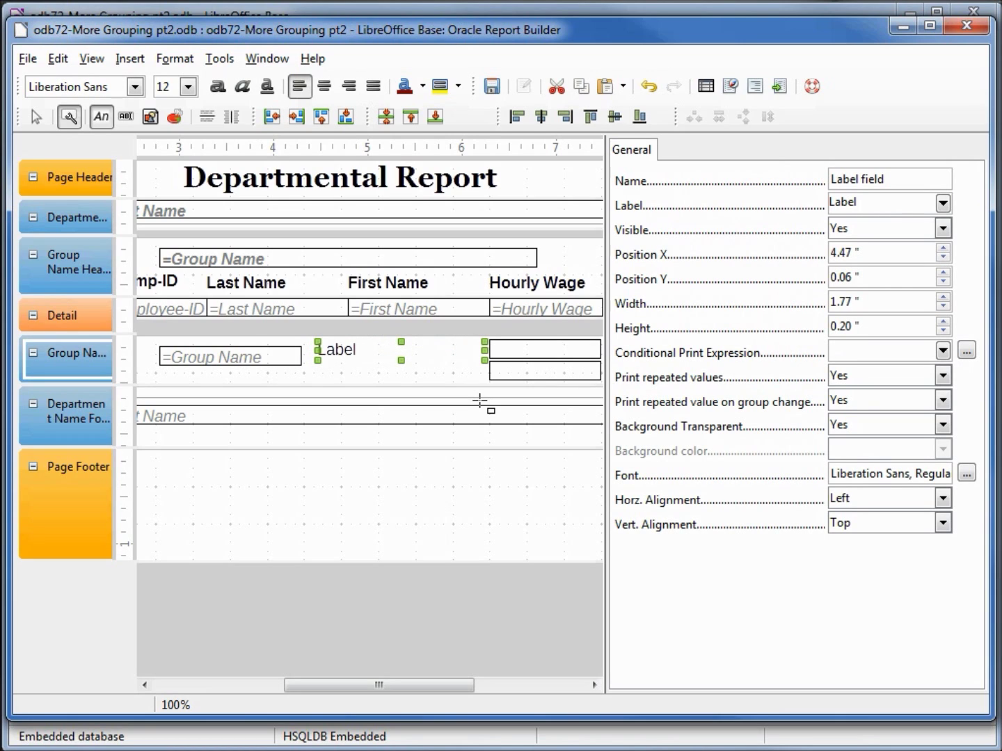
# Duplicate the label and place the copy beneath it at vertical position 0.30", beside the lower text box
pyautogui.press('Down')
pyautogui.press('Down')
pyautogui.press('Down')
pyautogui.press('Down')
pyautogui.press('Down')
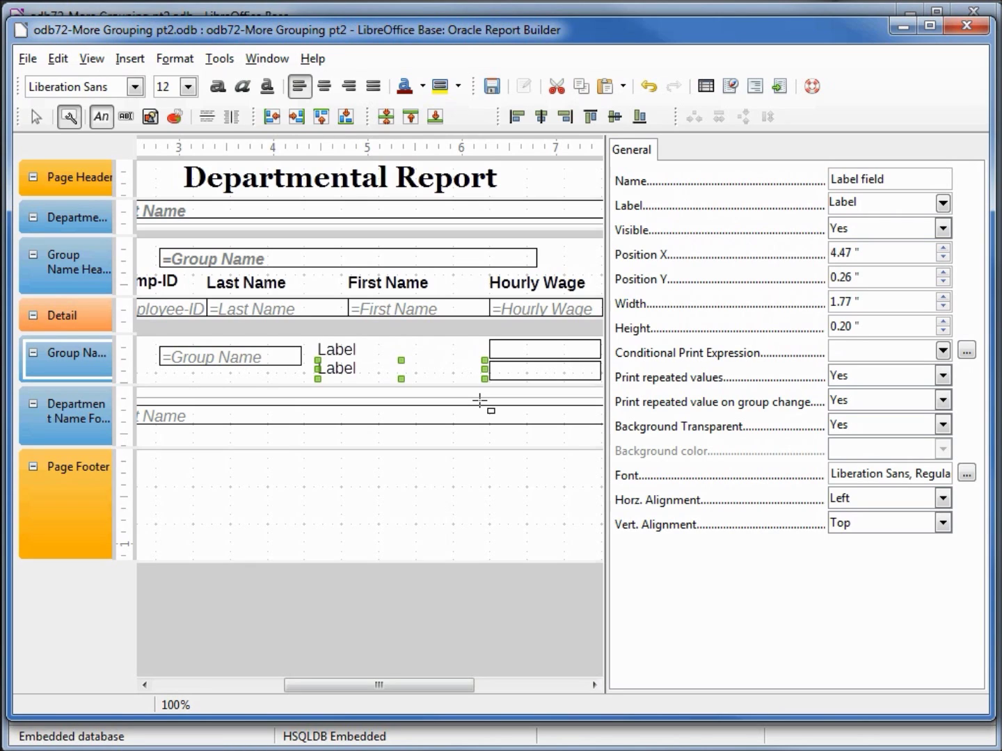
pyautogui.press('Down')
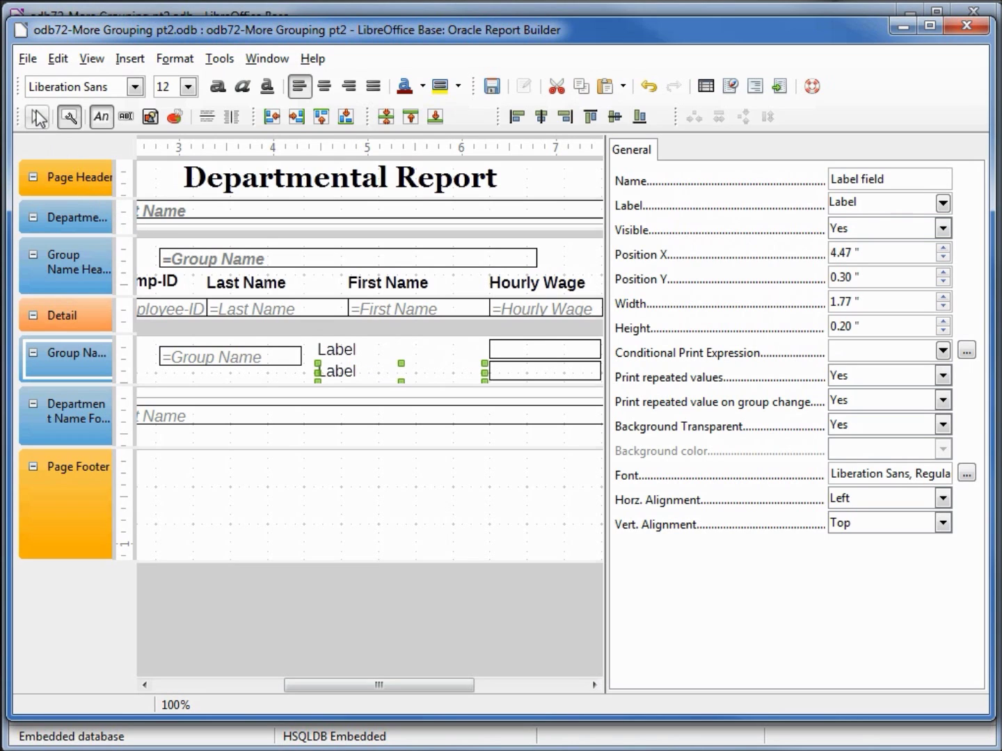
# Change the text of the upper label in the Group Name footer to "Employees in Group"
pyautogui.click(38, 118)
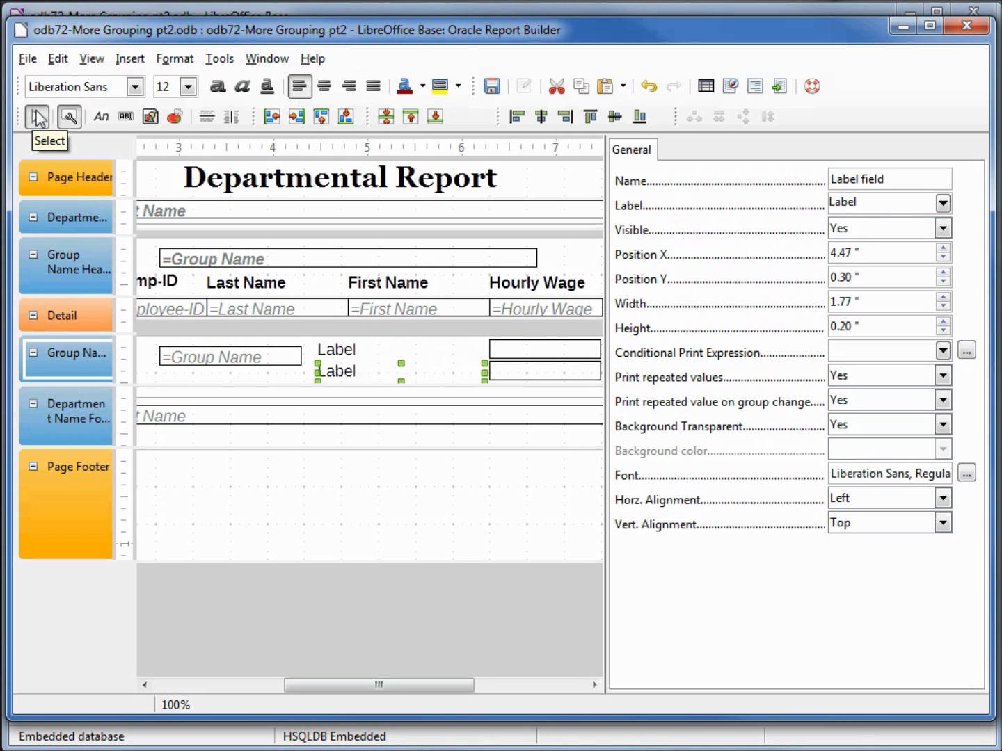
pyautogui.click(343, 351)
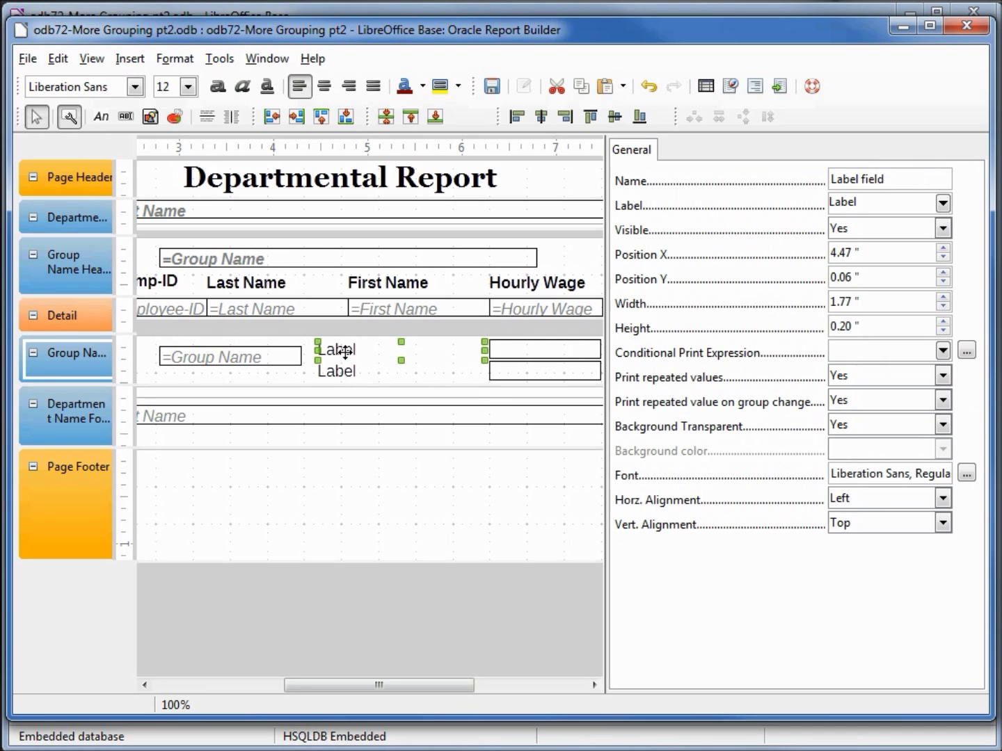
pyautogui.click(901, 201)
pyautogui.press('BackSpace')
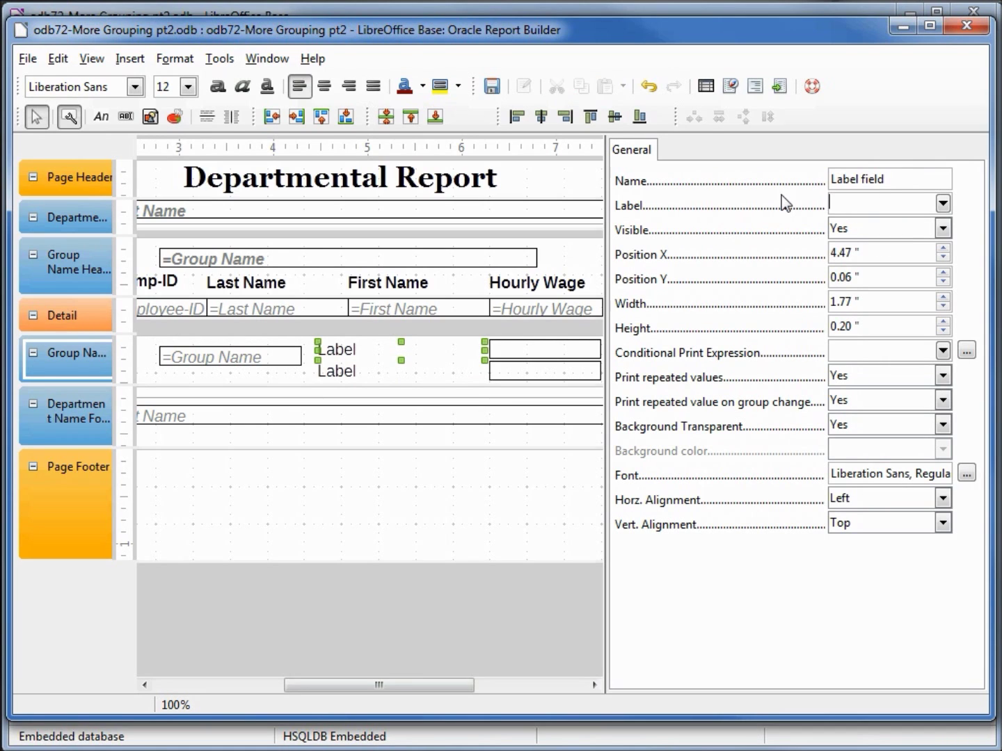
pyautogui.write('Employees in Group')
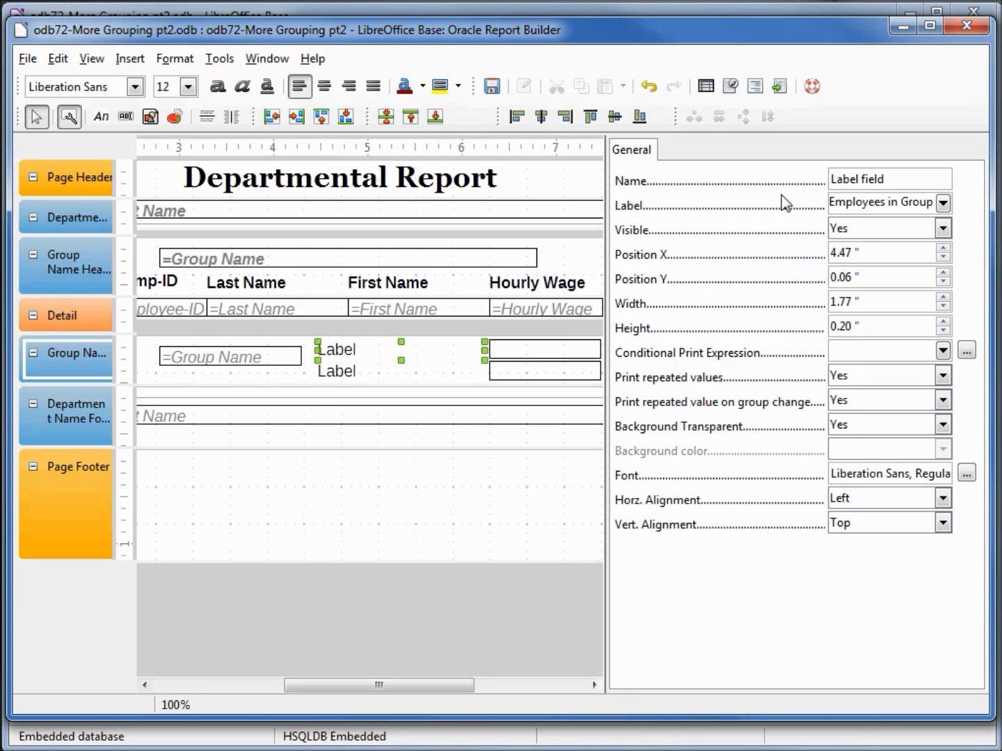
# Make the upper text box a Counter with the scope Group: Group Name
pyautogui.click(552, 347)
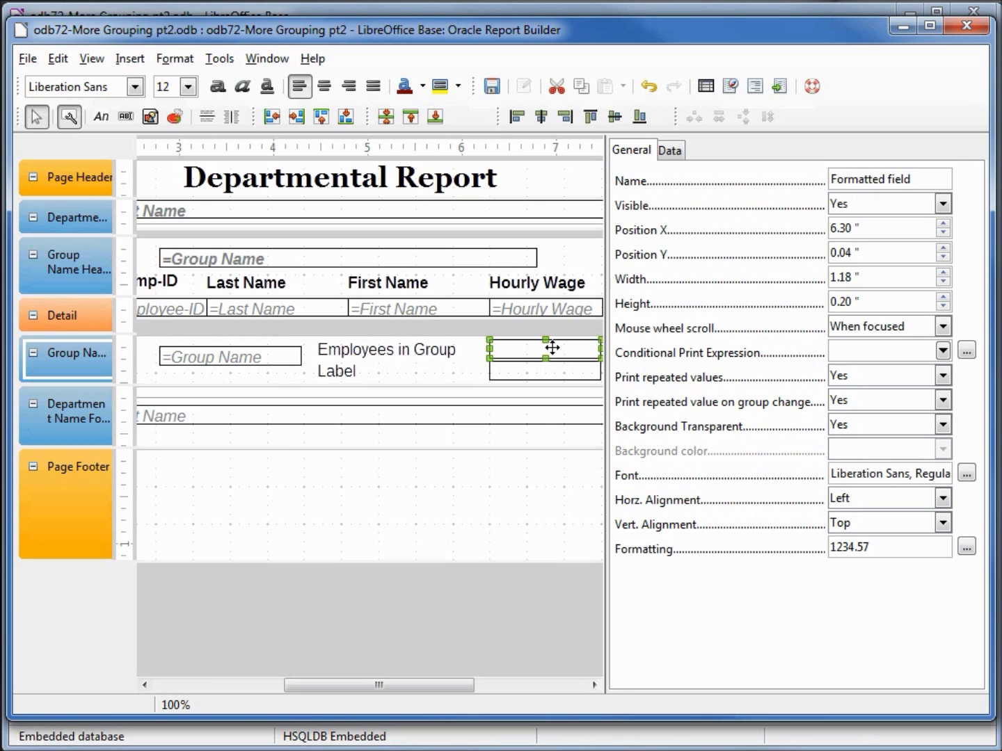
pyautogui.click(674, 154)
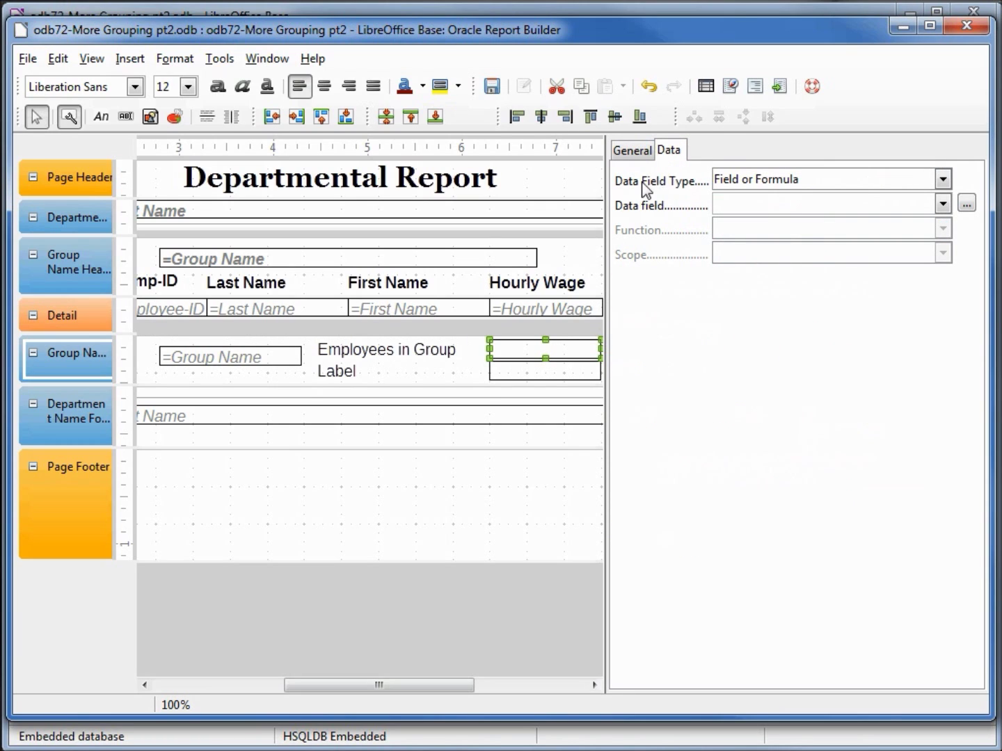
pyautogui.click(944, 181)
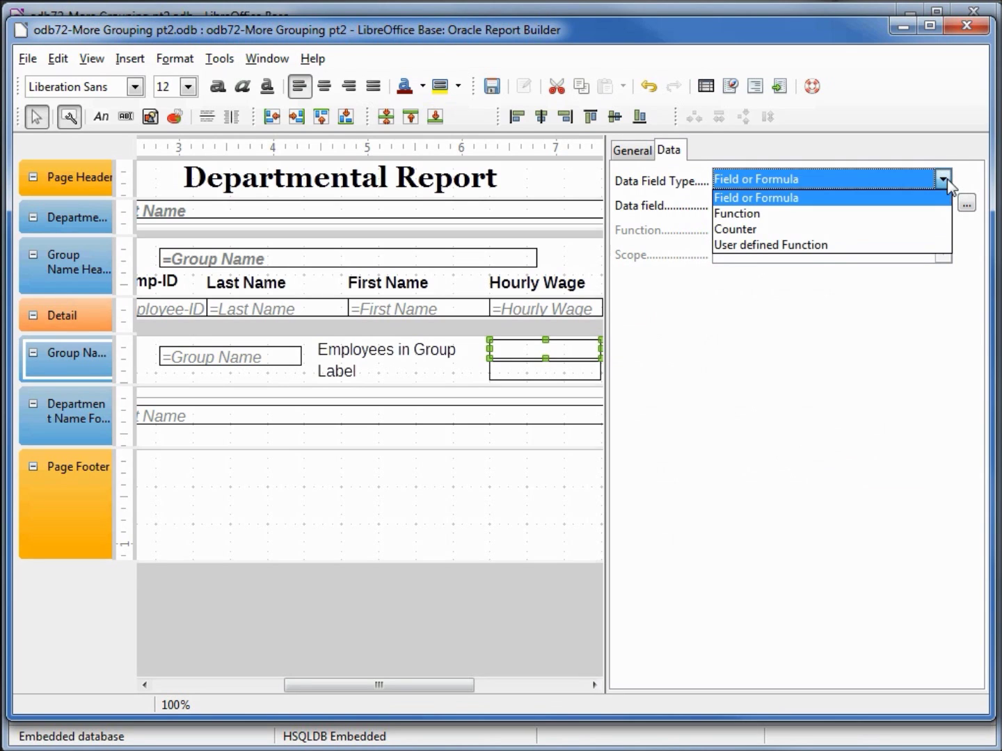
pyautogui.click(782, 228)
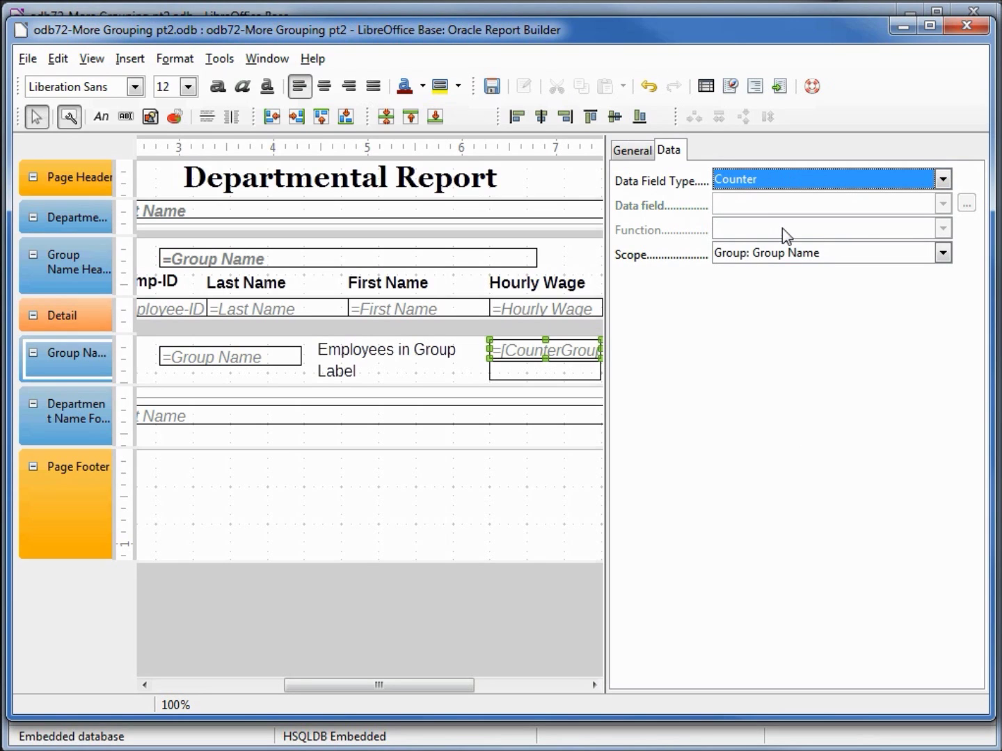
pyautogui.click(942, 255)
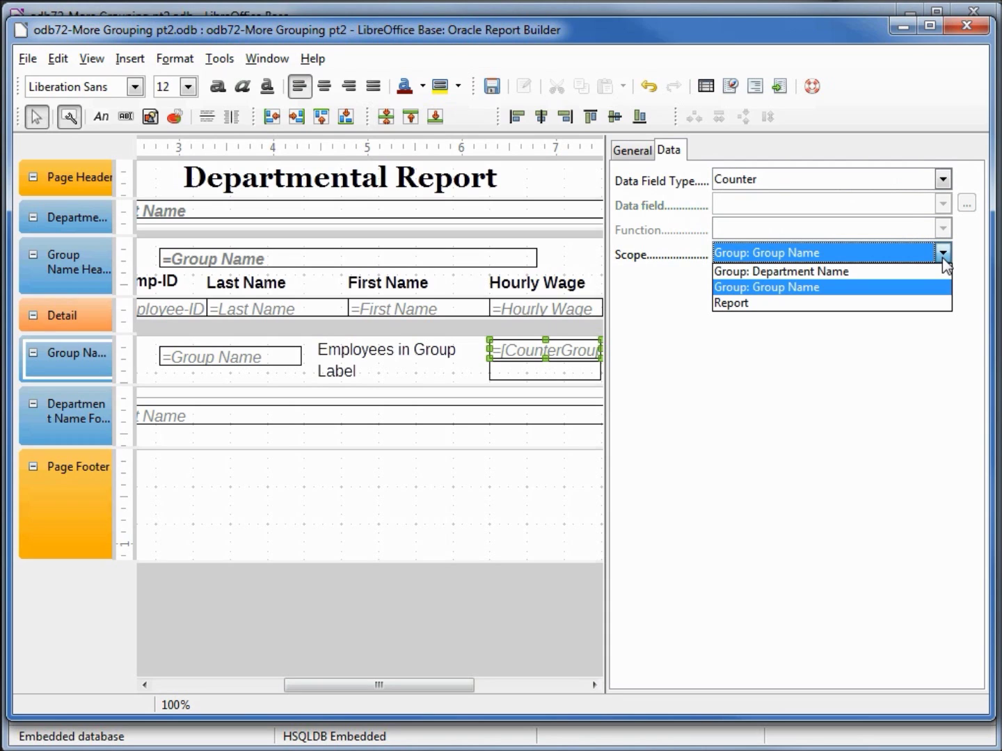
pyautogui.click(824, 297)
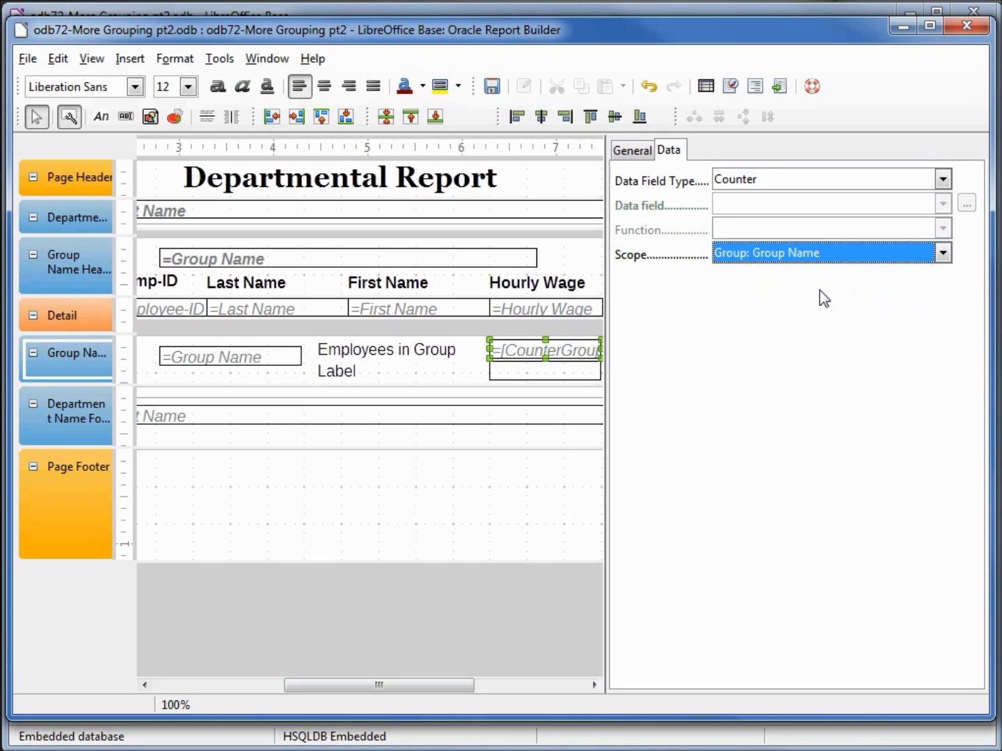
# Change the text of the lower label in the Group Name footer to "Wages for Group:"
pyautogui.click(339, 372)
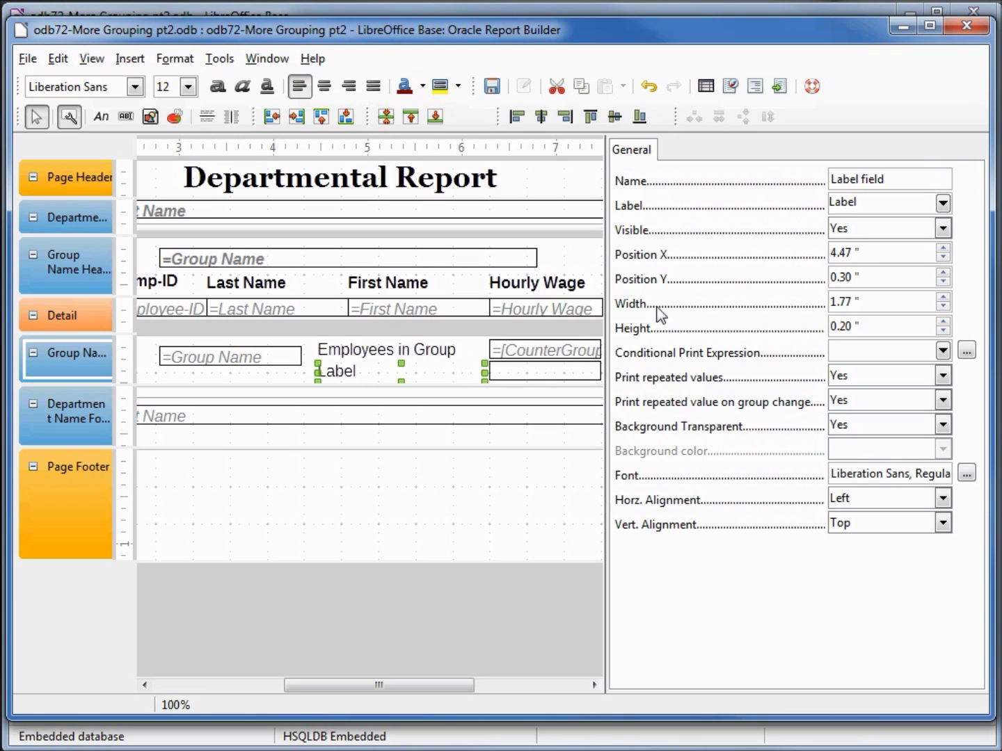
pyautogui.moveTo(861, 201); pyautogui.dragTo(825, 209)
pyautogui.write('Wages for Group:')
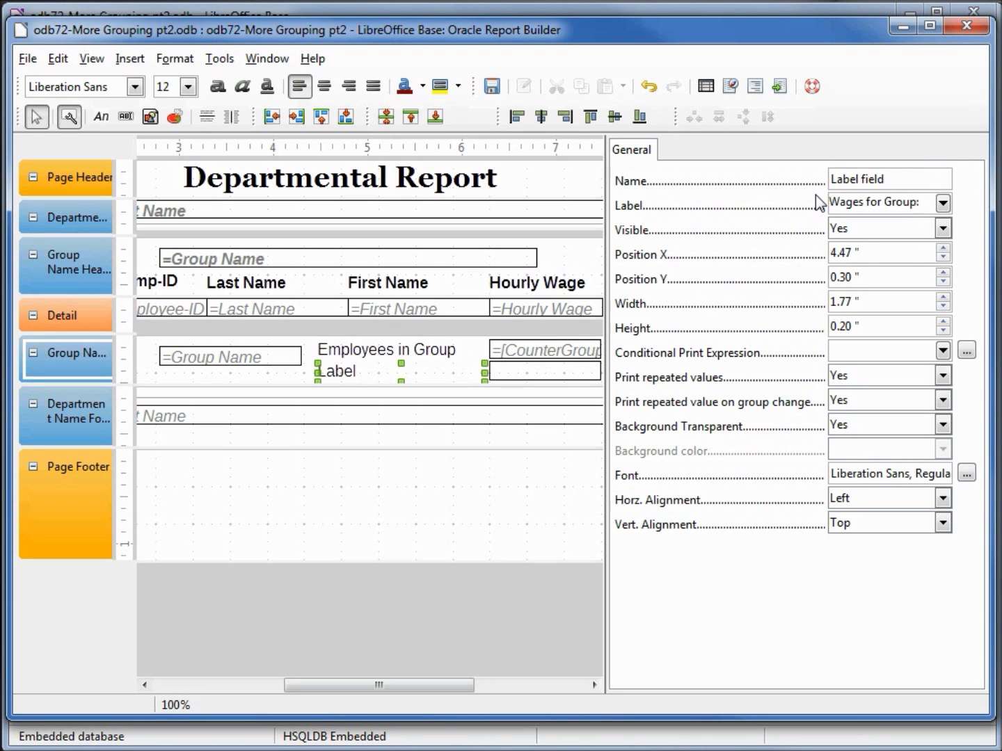
# Make the lower text box in the Group Name footer an Accumulation function on Hourly Wage with the scope Group: Group Name
pyautogui.click(545, 379)
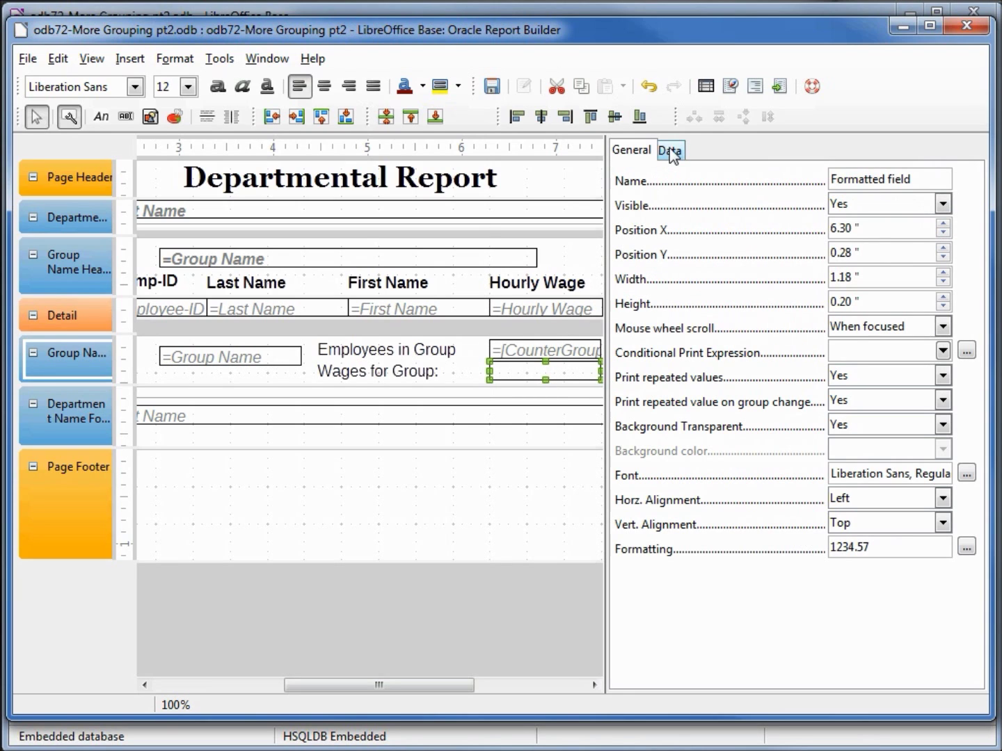
pyautogui.click(672, 154)
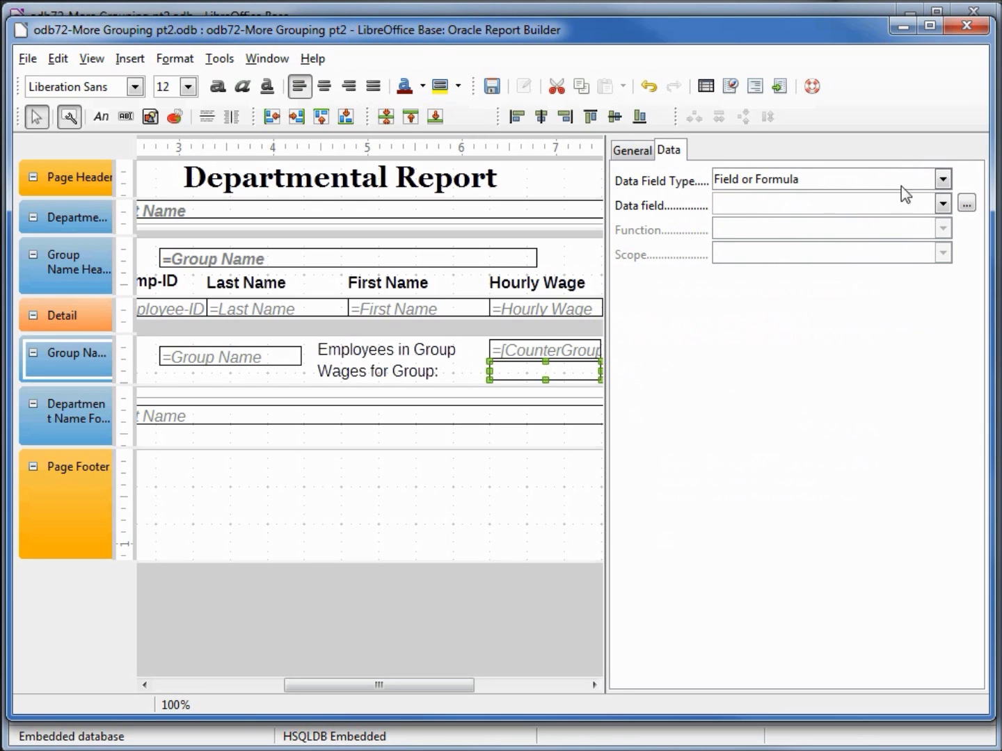
pyautogui.click(942, 180)
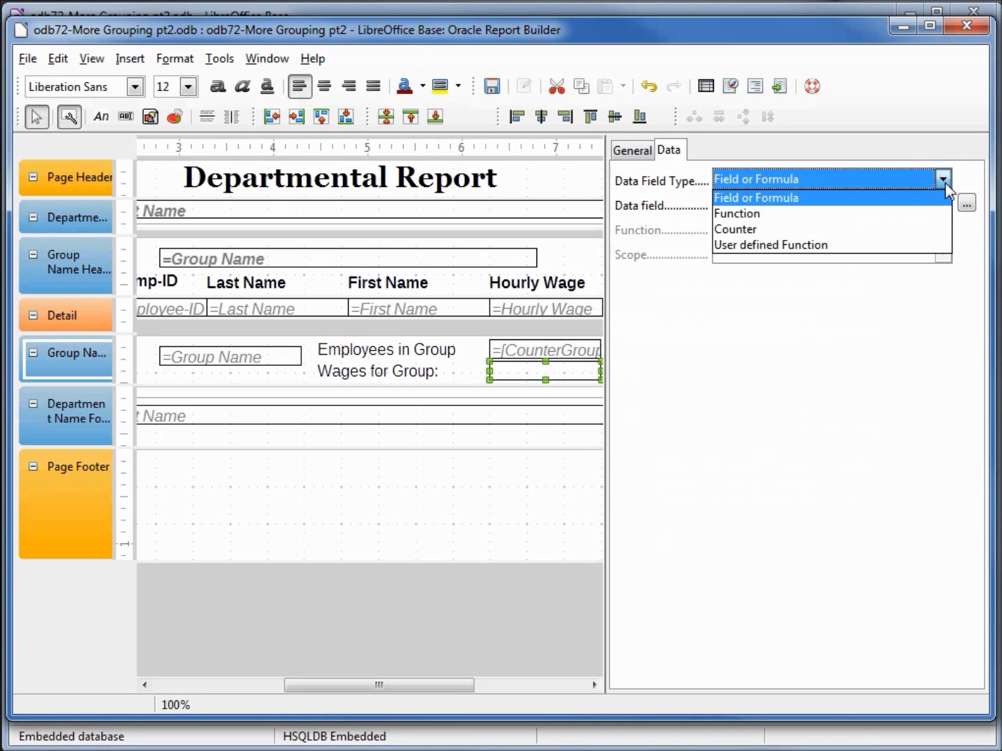
pyautogui.click(916, 221)
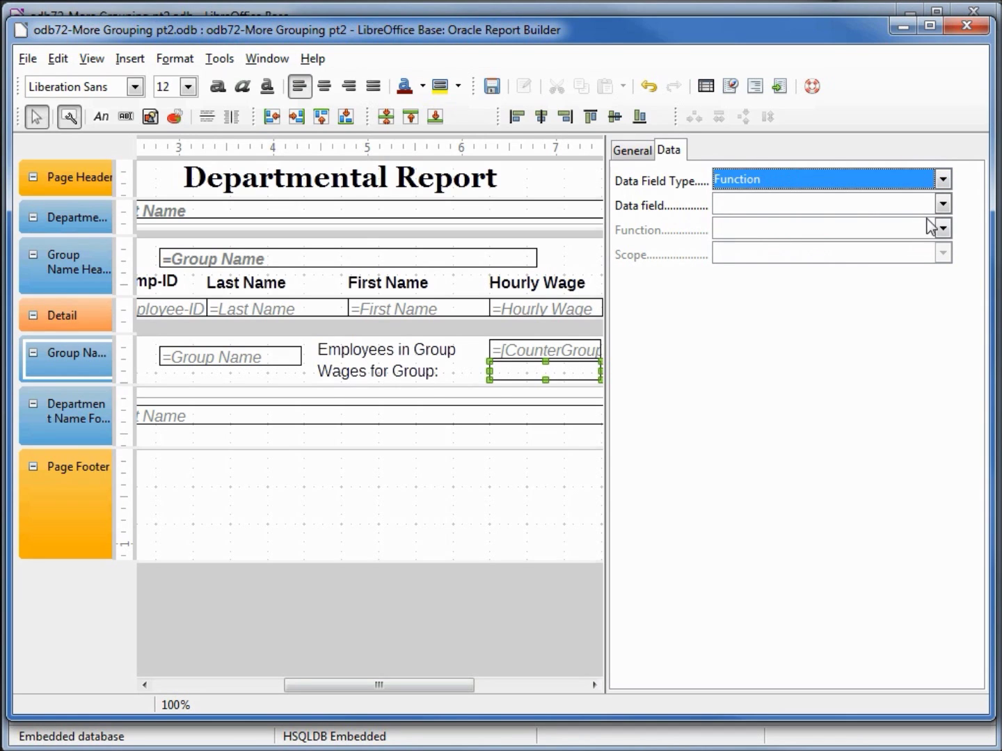
pyautogui.click(942, 205)
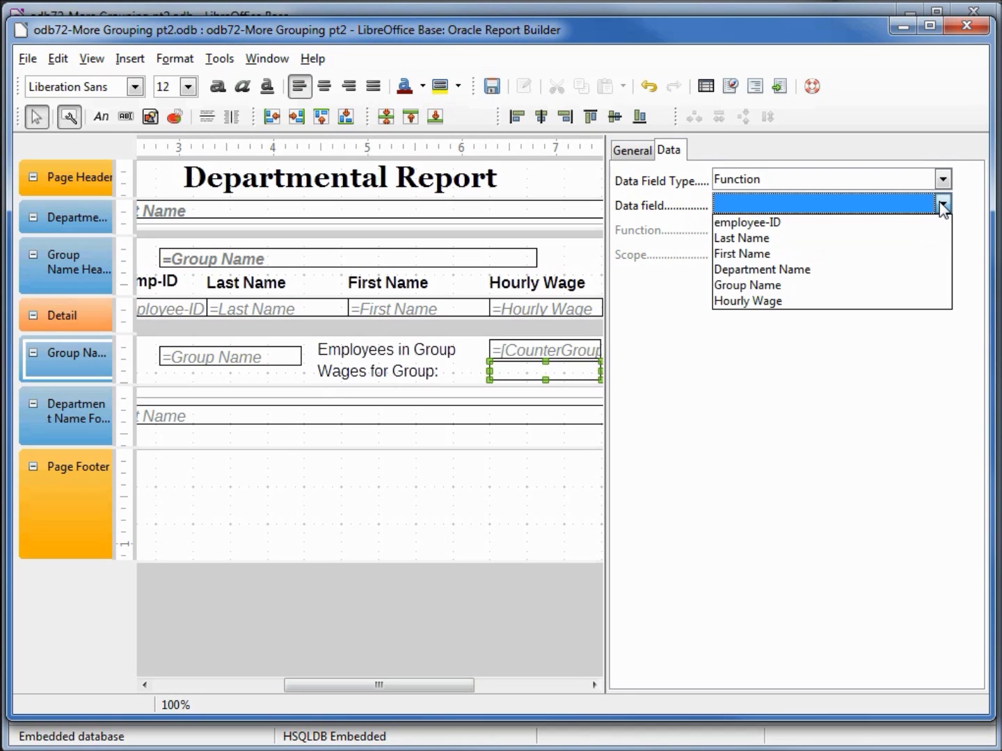
pyautogui.click(882, 305)
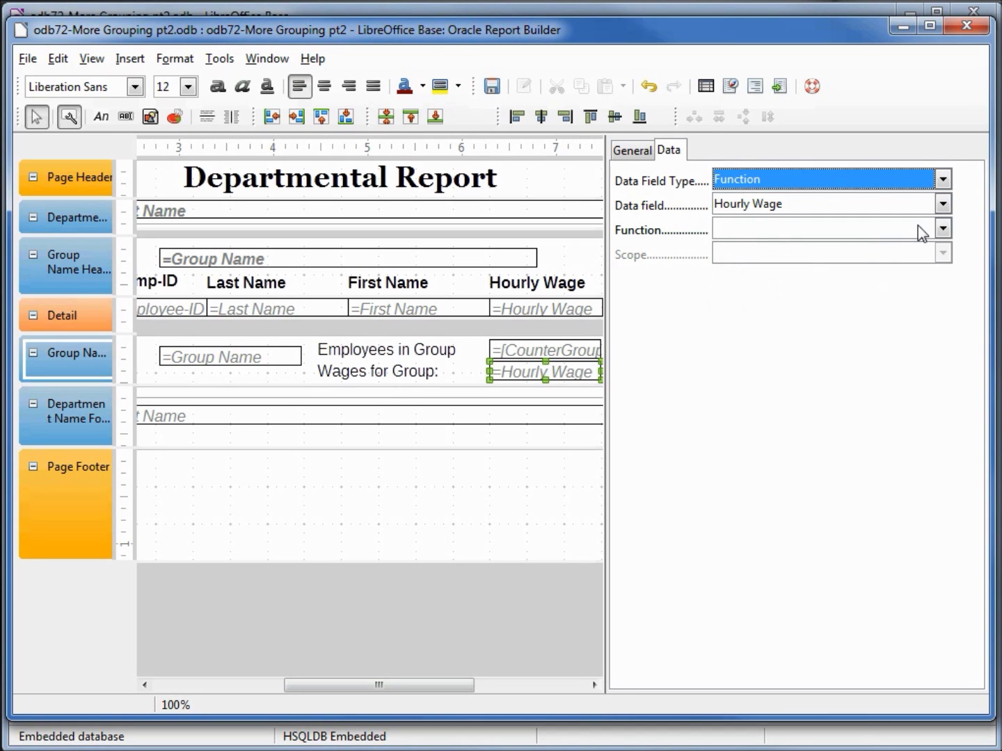
pyautogui.click(944, 229)
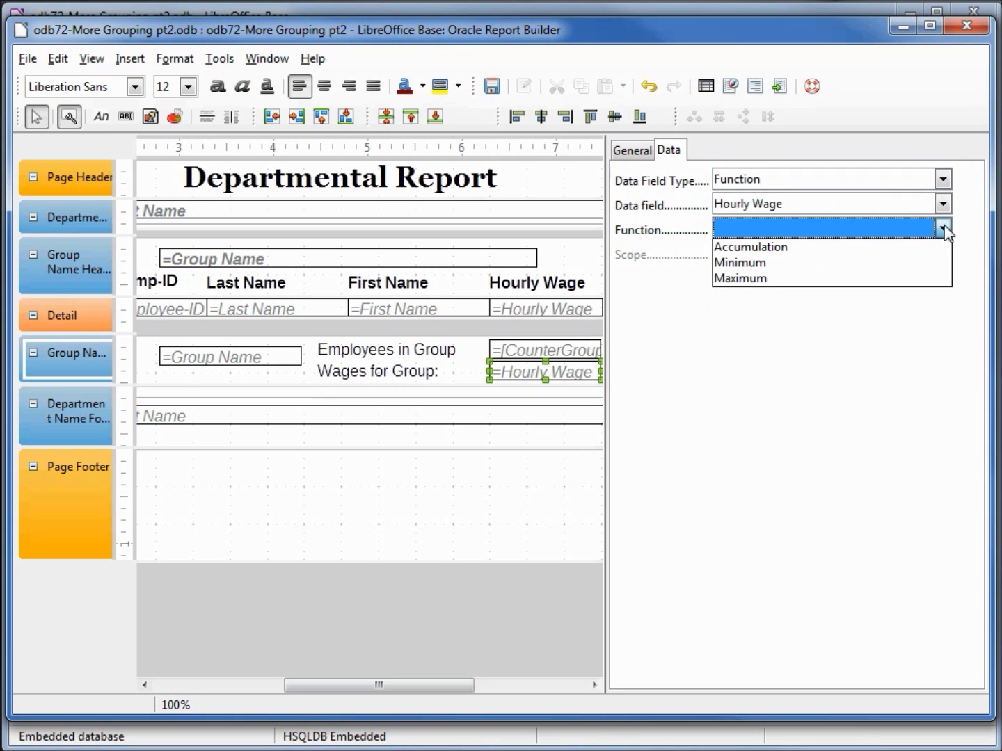
pyautogui.click(913, 249)
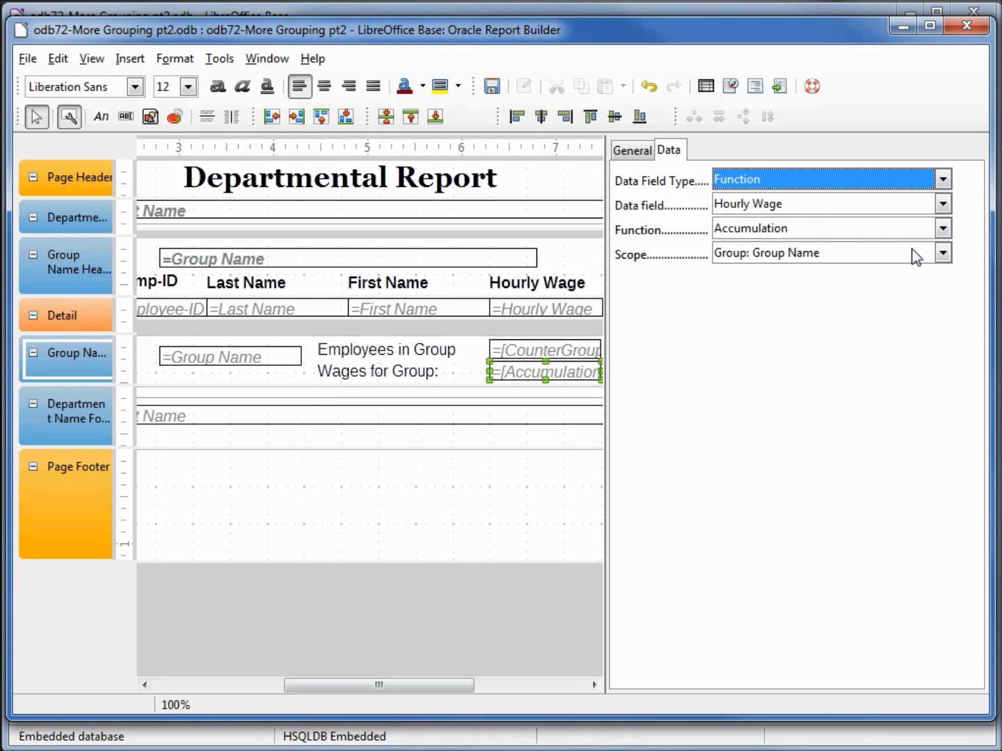
# Save the report and run it to check each group's employee count and wages, closing the output document
pyautogui.click(492, 87)
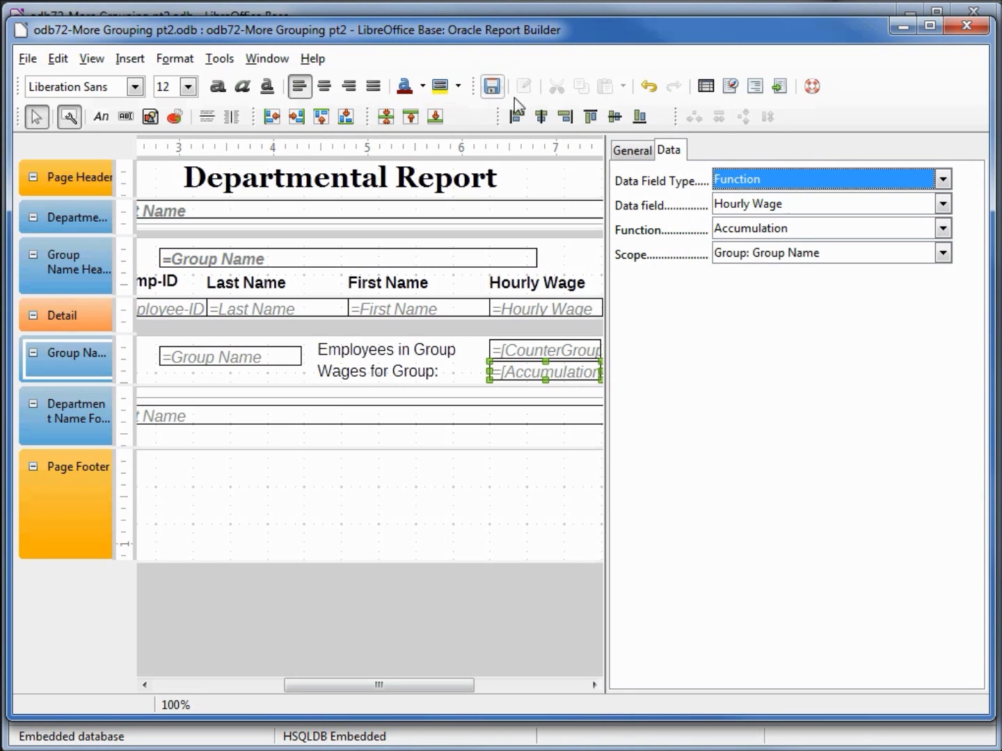
pyautogui.click(779, 87)
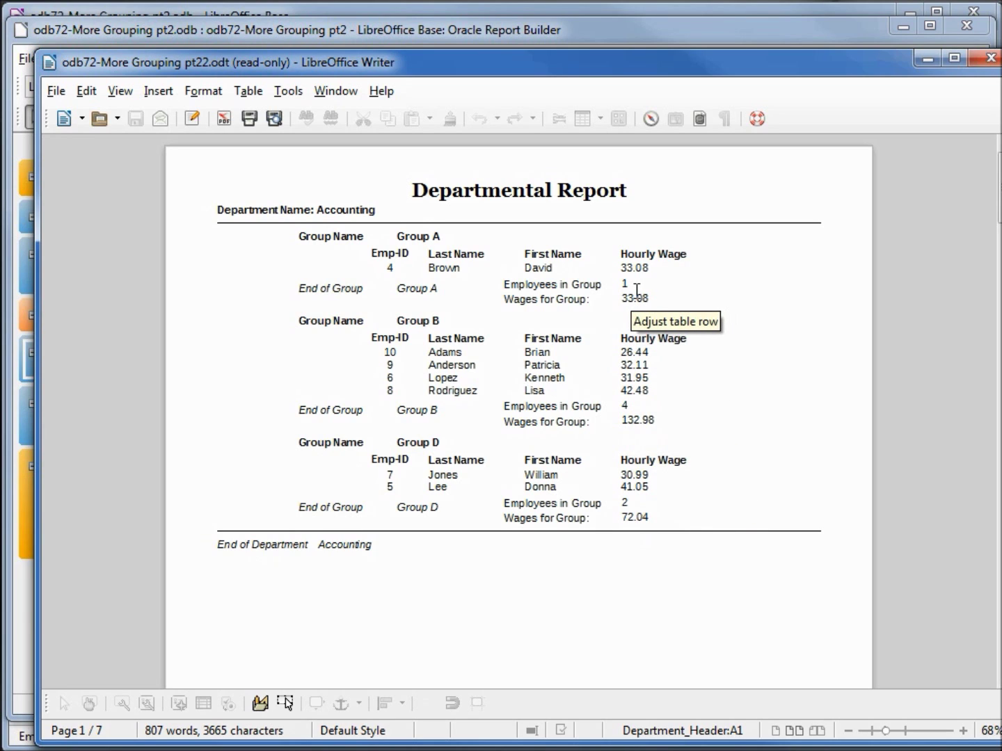
pyautogui.click(992, 61)
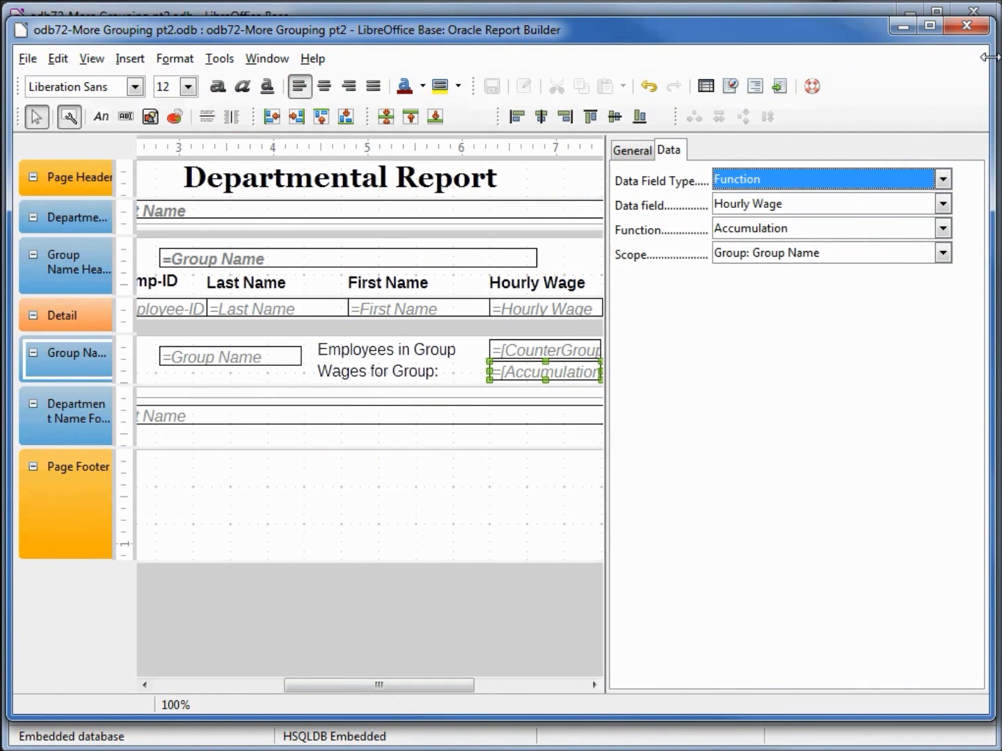
# Enlarge the Group Name footer section and shift its two summary labels and text boxes together slightly down and to the right
pyautogui.click(69, 119)
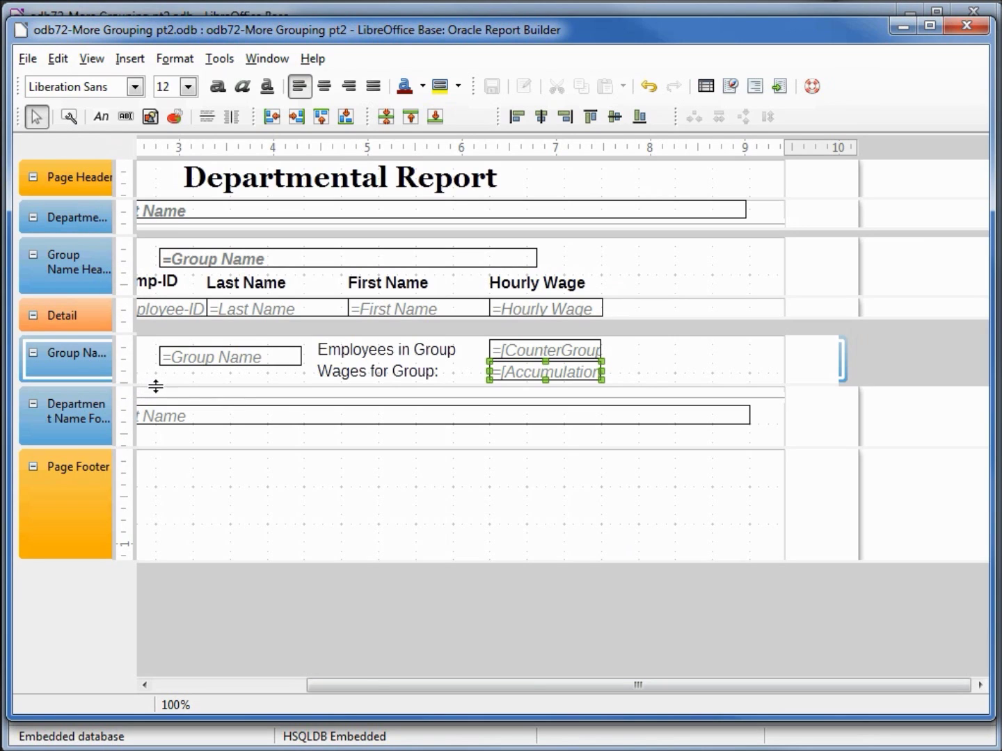
pyautogui.moveTo(155, 387); pyautogui.dragTo(146, 425)
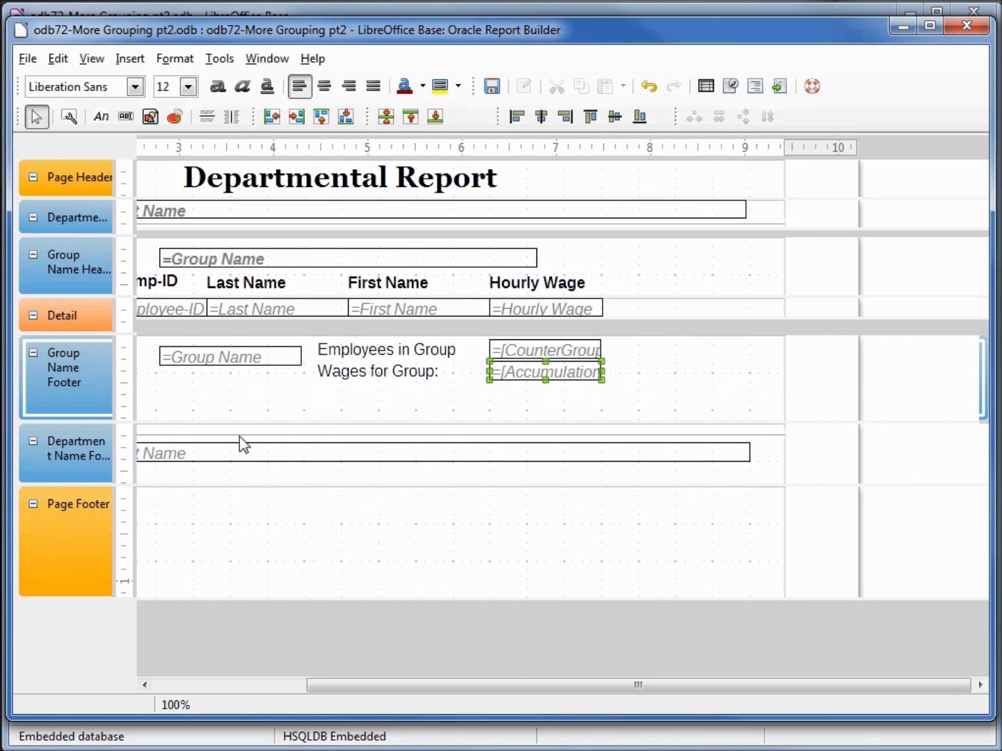
pyautogui.click(370, 370)
pyautogui.keyDown('shift'); pyautogui.click(384, 350); pyautogui.keyUp('shift')
pyautogui.keyDown('shift'); pyautogui.click(510, 352); pyautogui.keyUp('shift')
pyautogui.keyDown('shift'); pyautogui.click(519, 376); pyautogui.keyUp('shift')
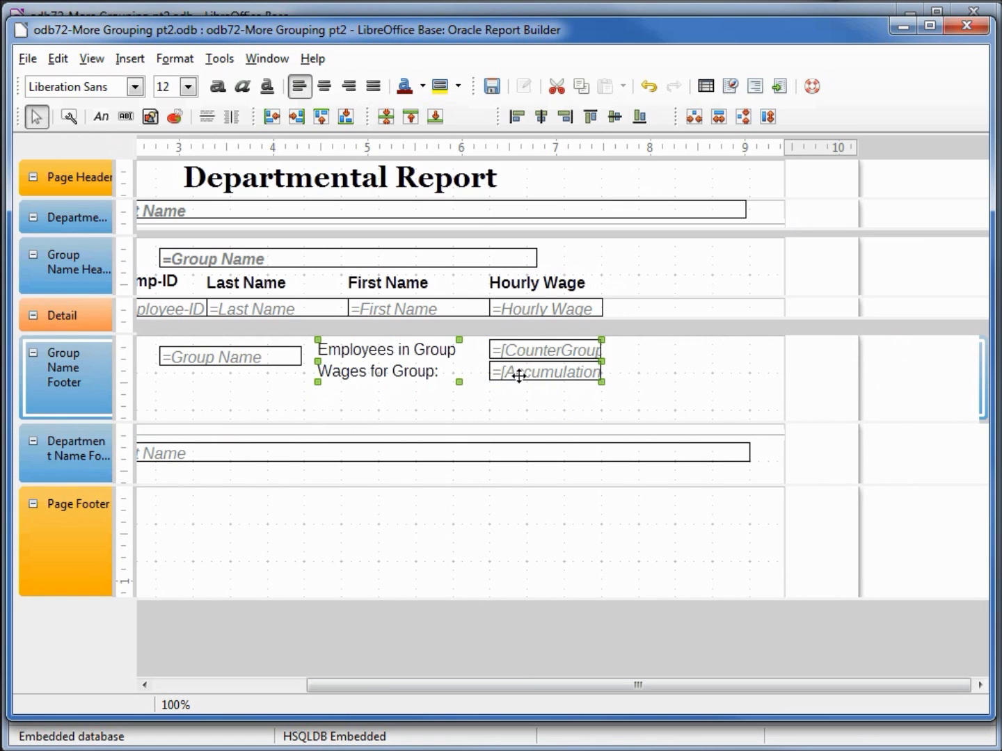
pyautogui.press('Down')
pyautogui.press('Down')
pyautogui.press('Down')
pyautogui.press('Right')
pyautogui.press('Right')
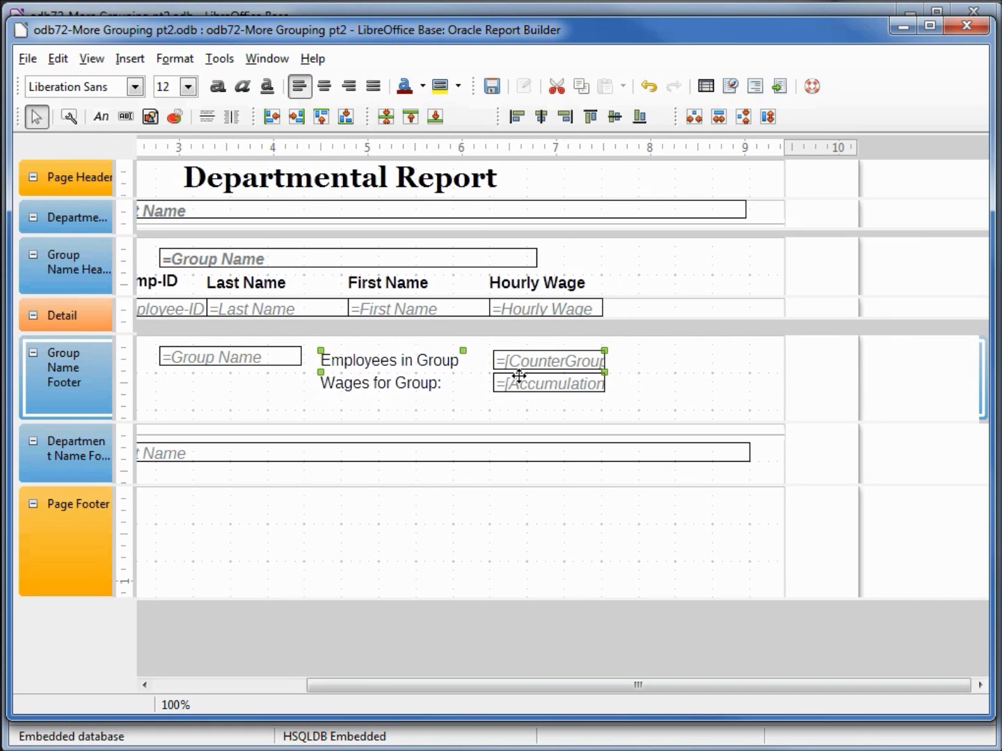
pyautogui.click(562, 420)
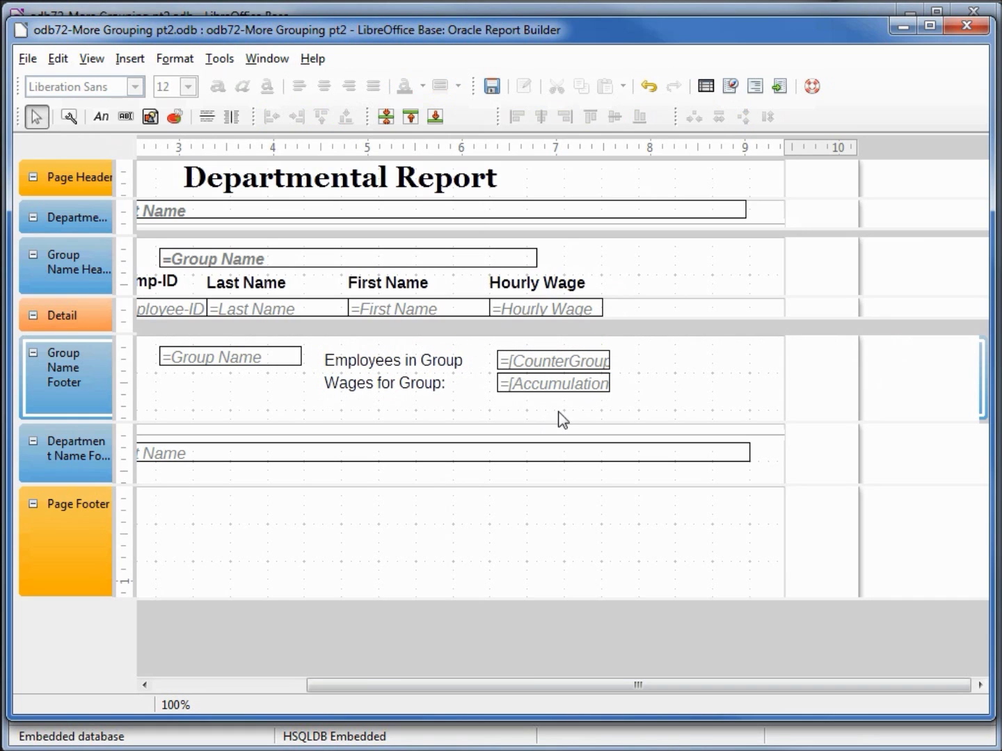
# Narrow the count and wage text boxes to end near the 7-inch ruler mark and set their horizontal alignment to Right
pyautogui.click(560, 362)
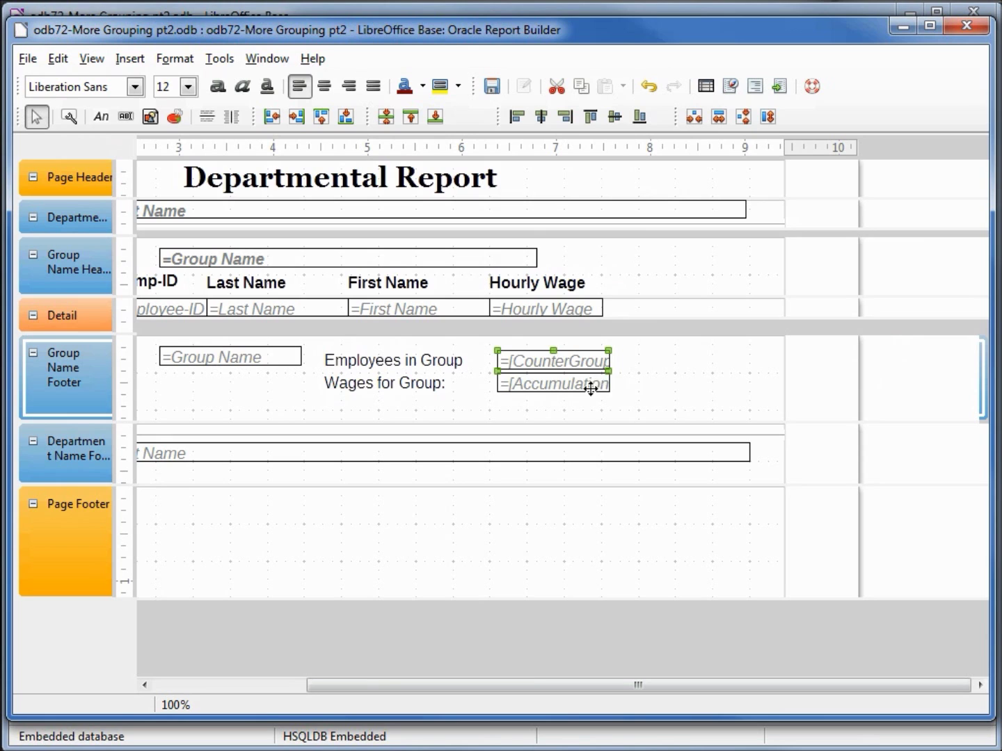
pyautogui.moveTo(610, 369); pyautogui.dragTo(565, 369)
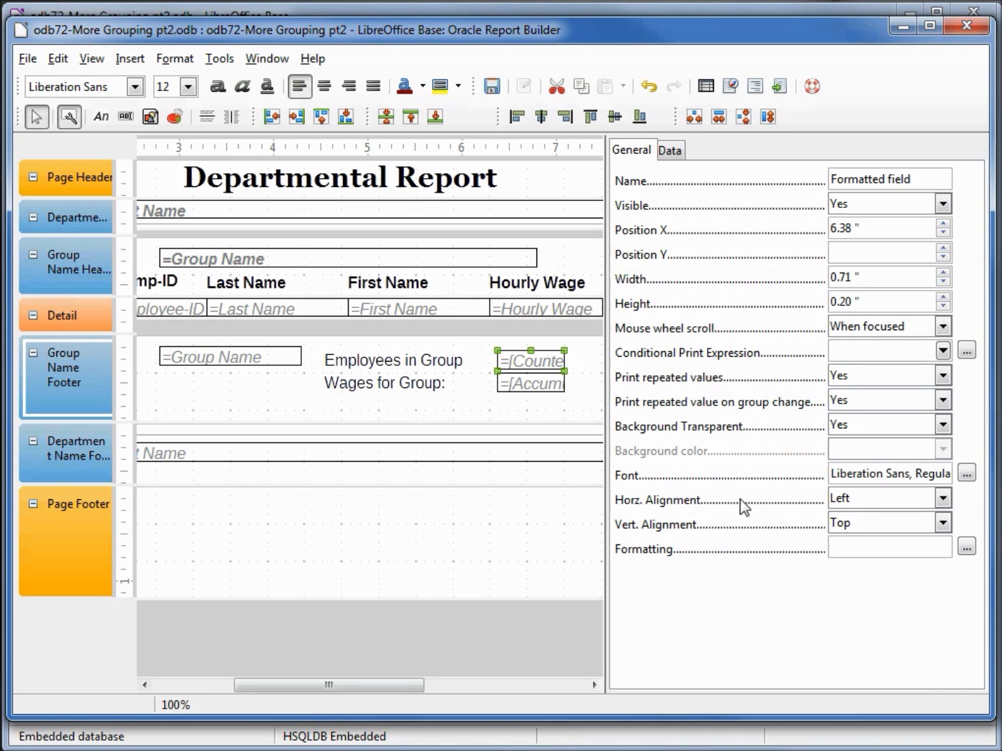
pyautogui.click(942, 497)
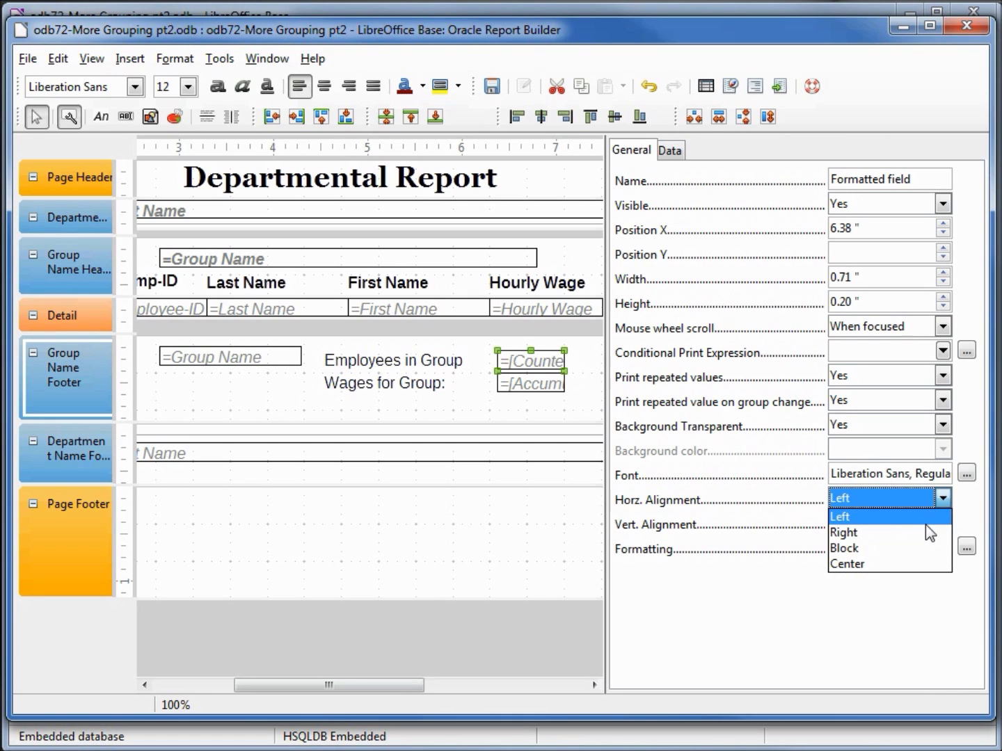
pyautogui.click(923, 530)
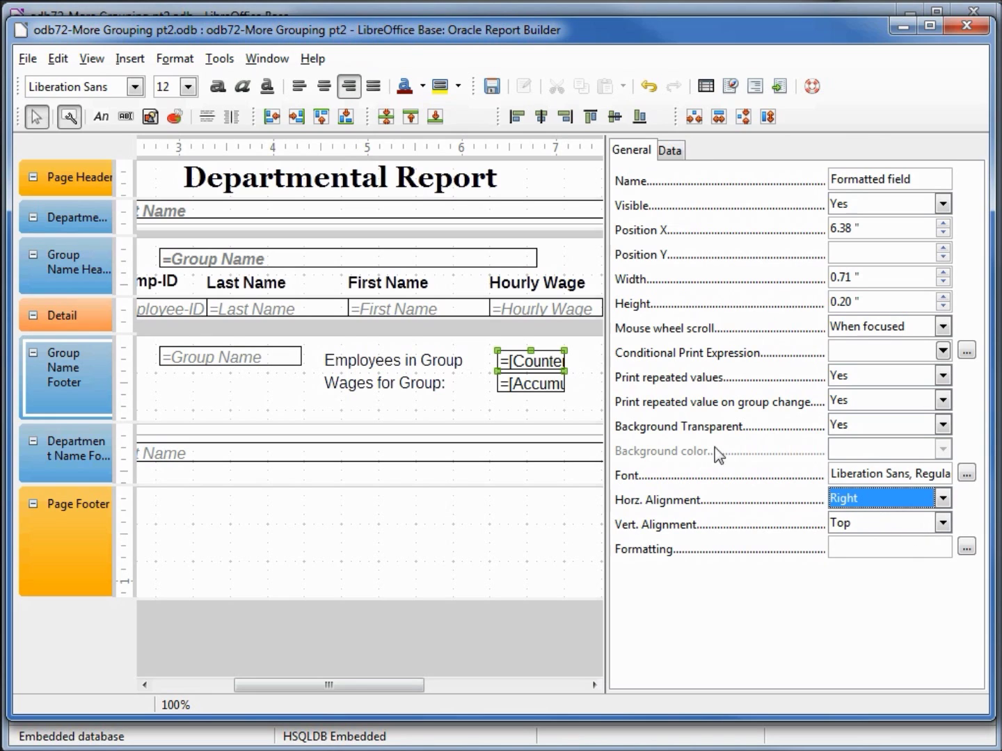
pyautogui.click(68, 118)
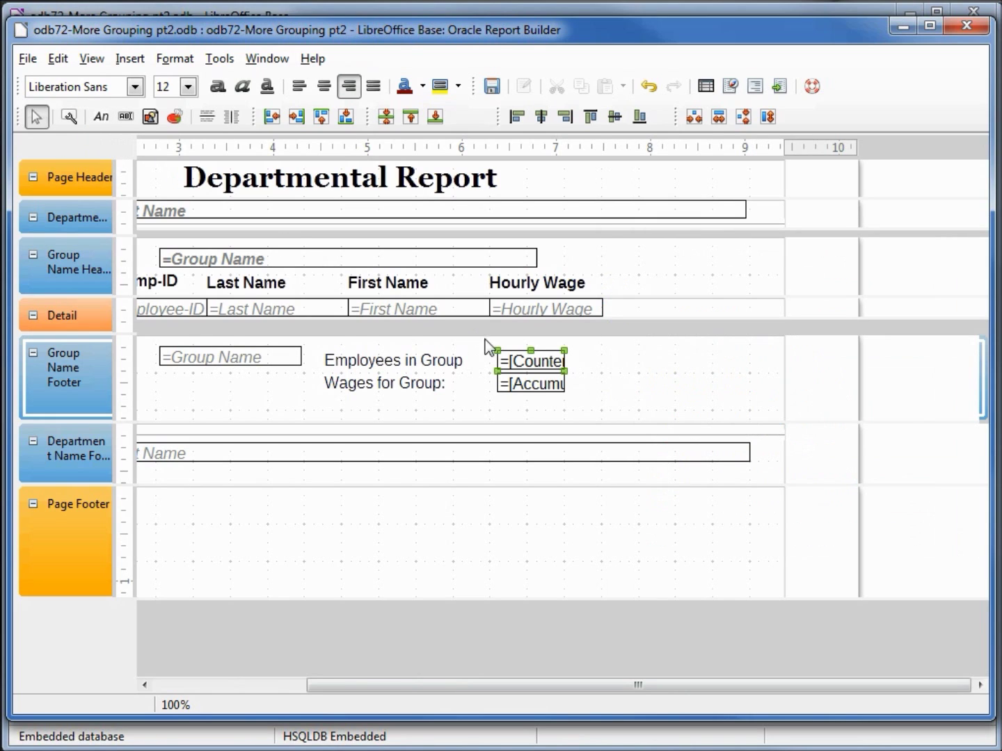
pyautogui.moveTo(563, 371); pyautogui.dragTo(554, 371)
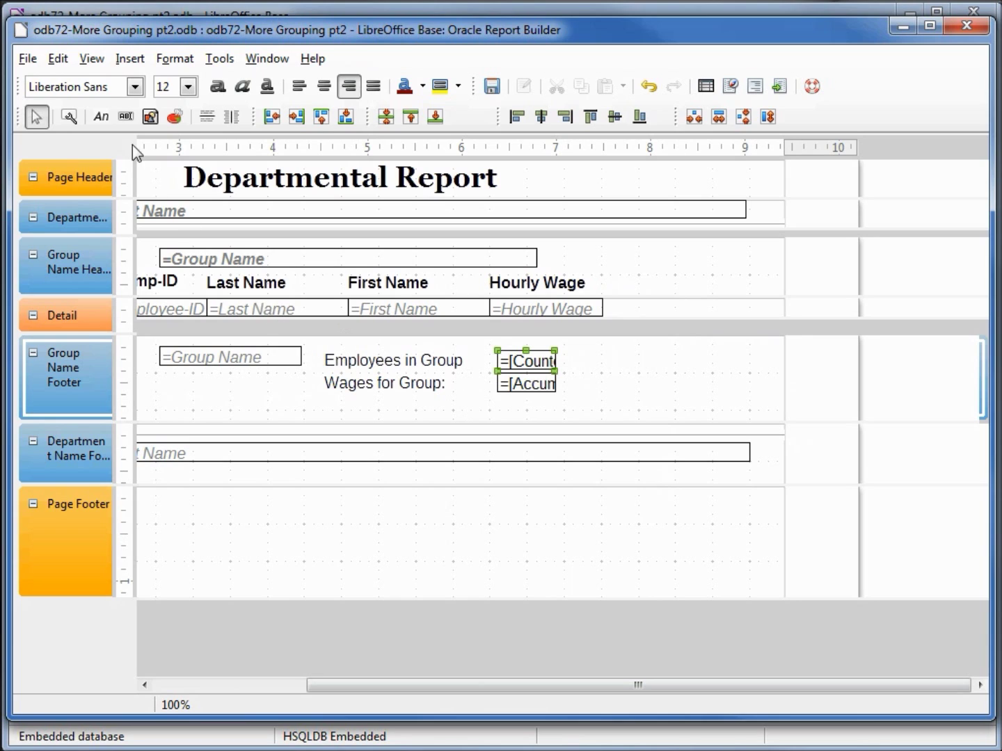
# Insert a Horizontal Scroll shape about 2.74" wide and 0.81" high over the count and wage labels and fields in the Group Name footer
pyautogui.click(123, 66)
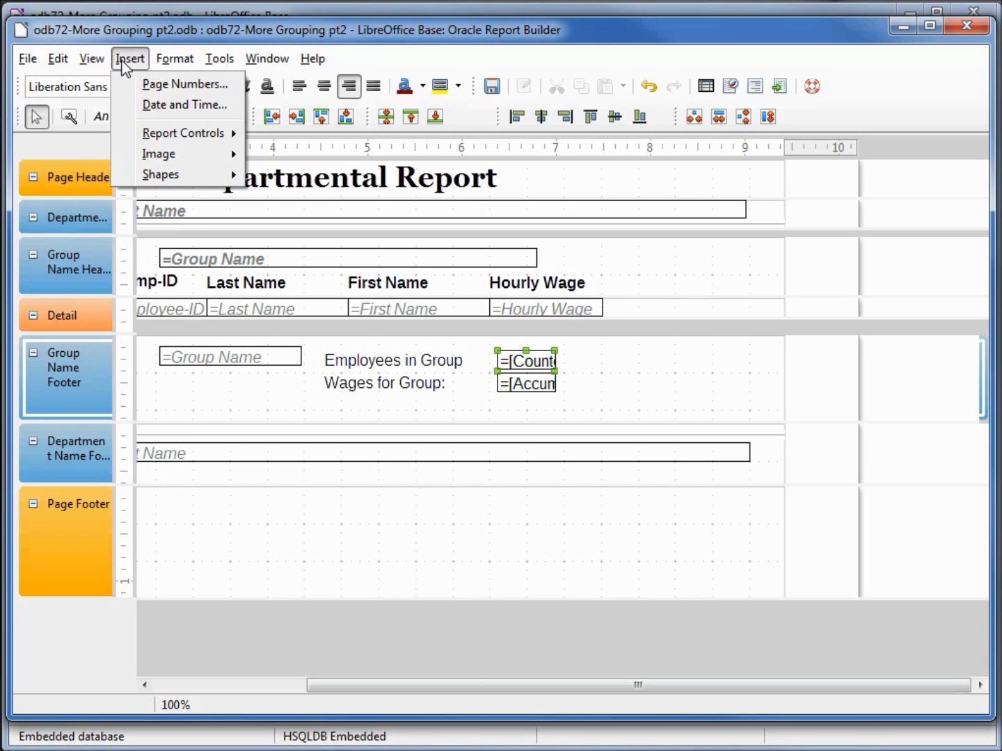
pyautogui.moveTo(158, 178)
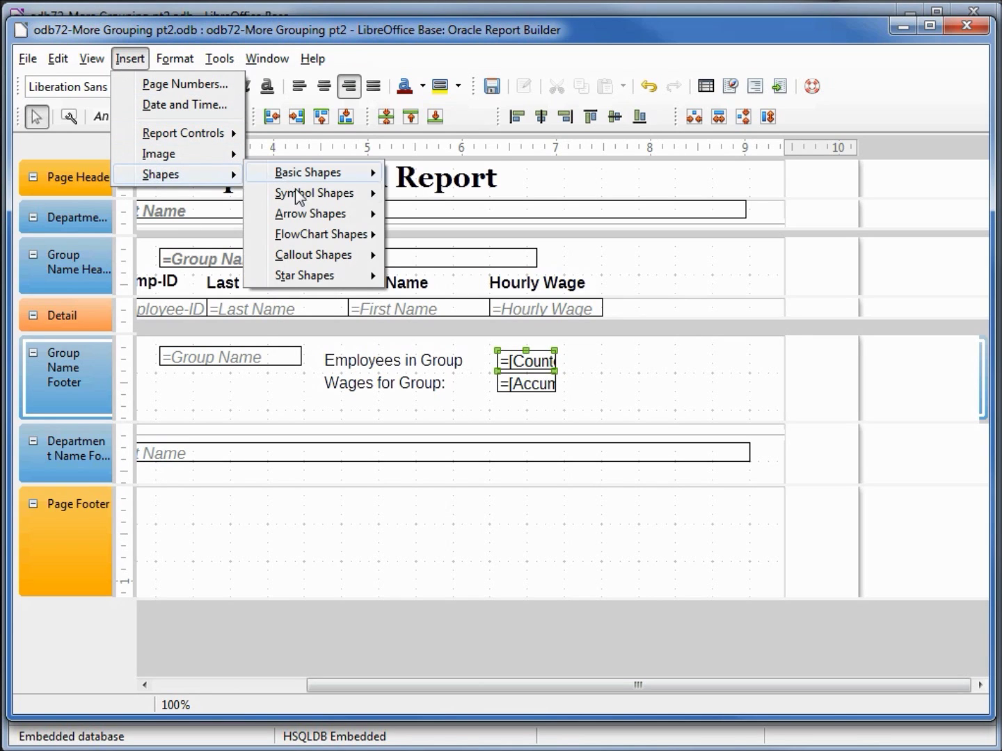
pyautogui.moveTo(302, 278)
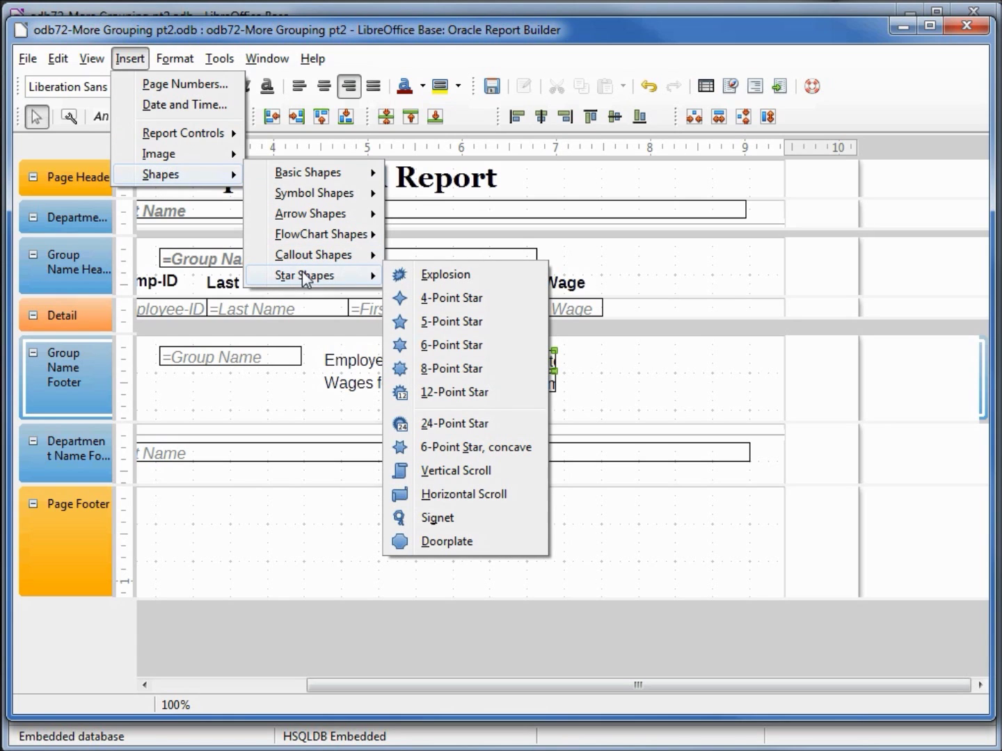
pyautogui.click(448, 498)
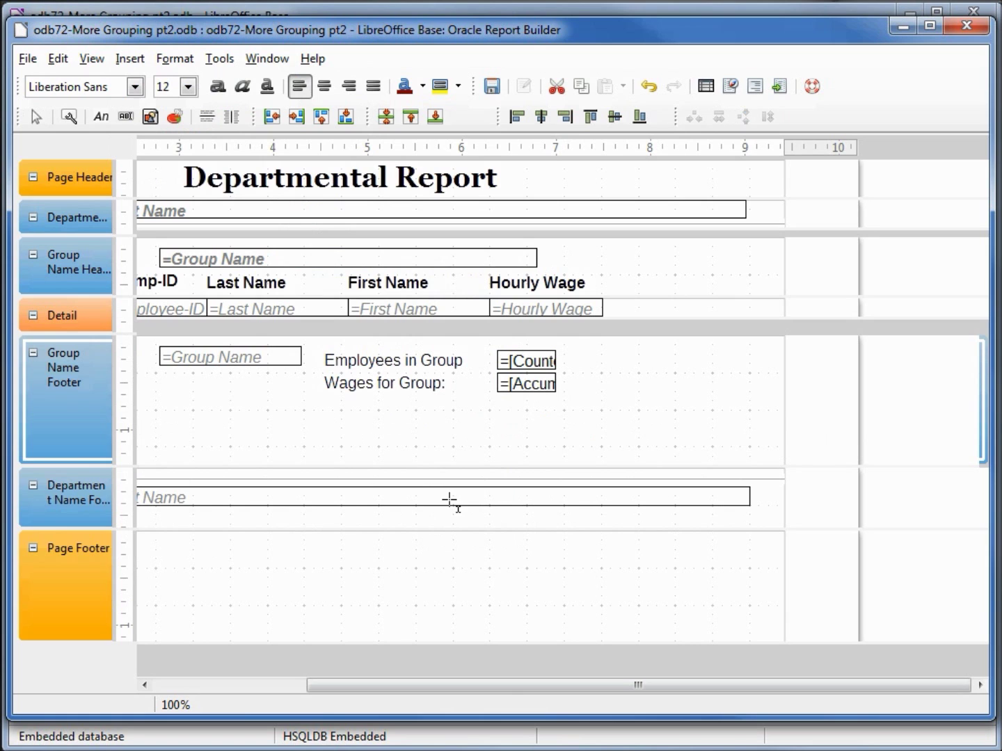
pyautogui.moveTo(510, 689); pyautogui.dragTo(316, 646)
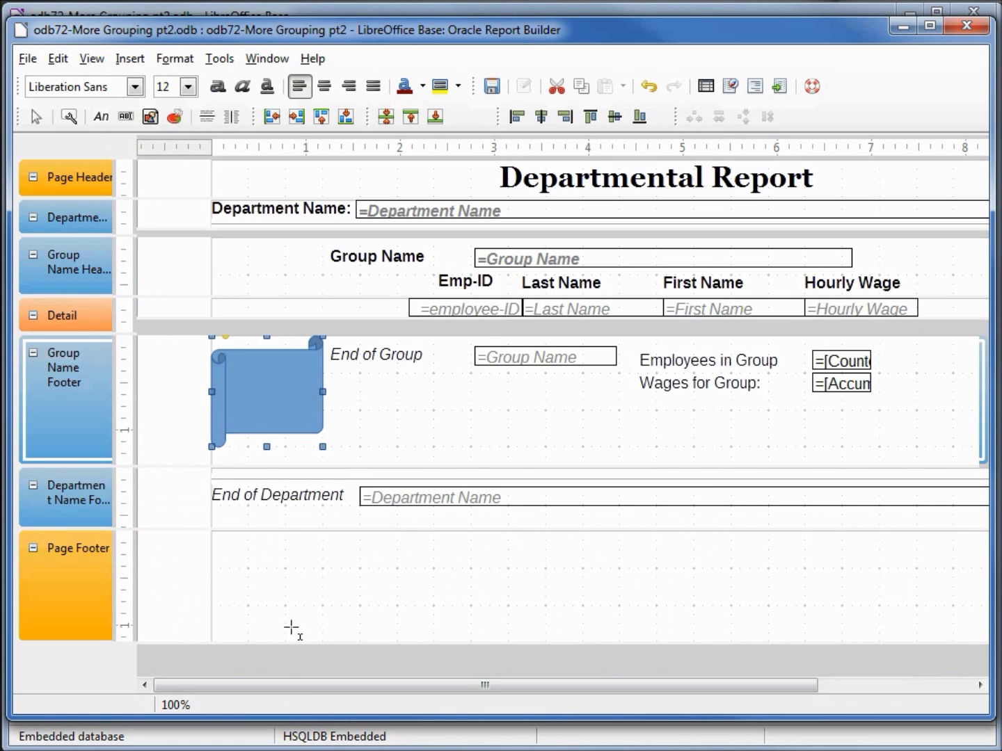
pyautogui.moveTo(286, 411); pyautogui.dragTo(715, 461)
pyautogui.moveTo(751, 408); pyautogui.dragTo(875, 398)
pyautogui.moveTo(748, 428); pyautogui.dragTo(748, 393)
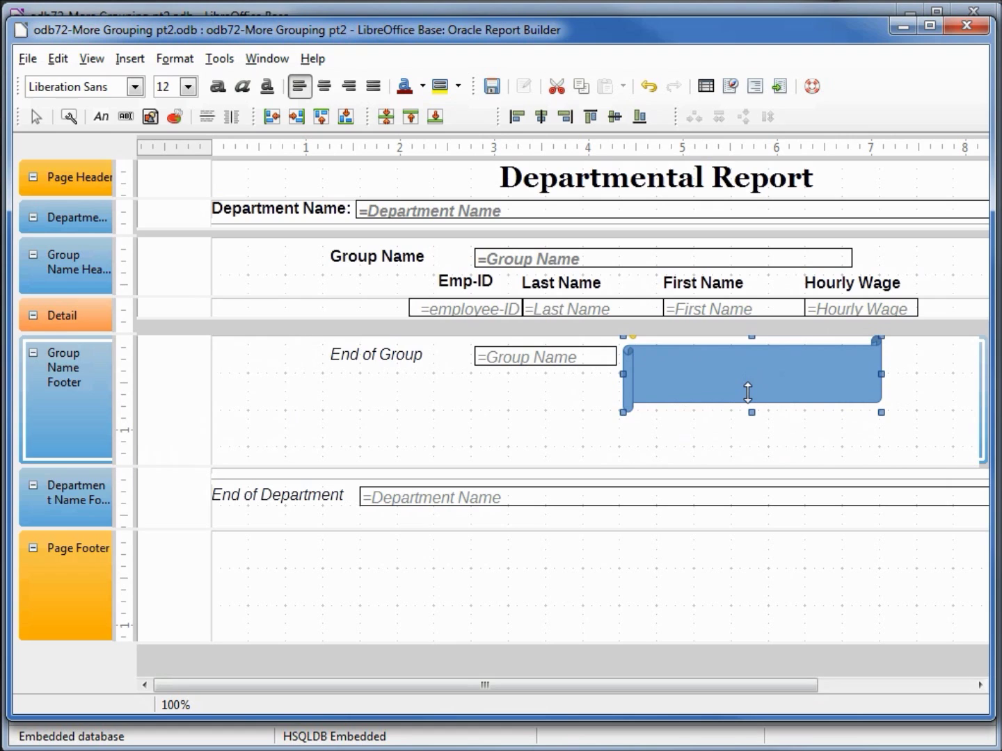
# Send the scroll shape to the back, behind the count and wage labels and fields
pyautogui.rightClick(638, 368)
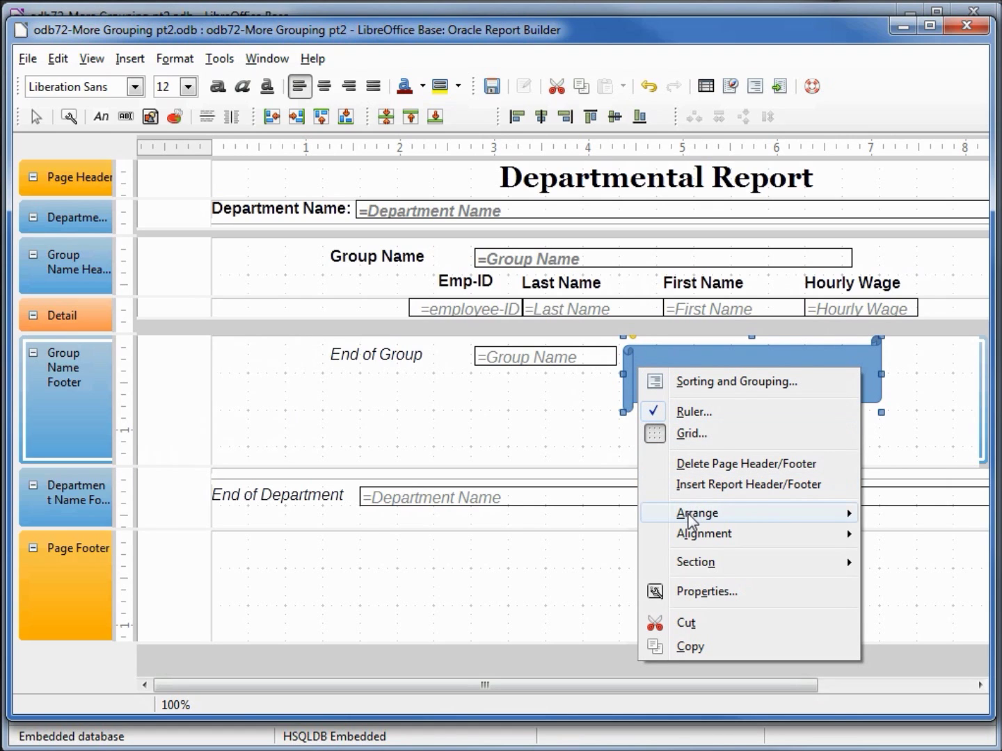
pyautogui.moveTo(689, 518)
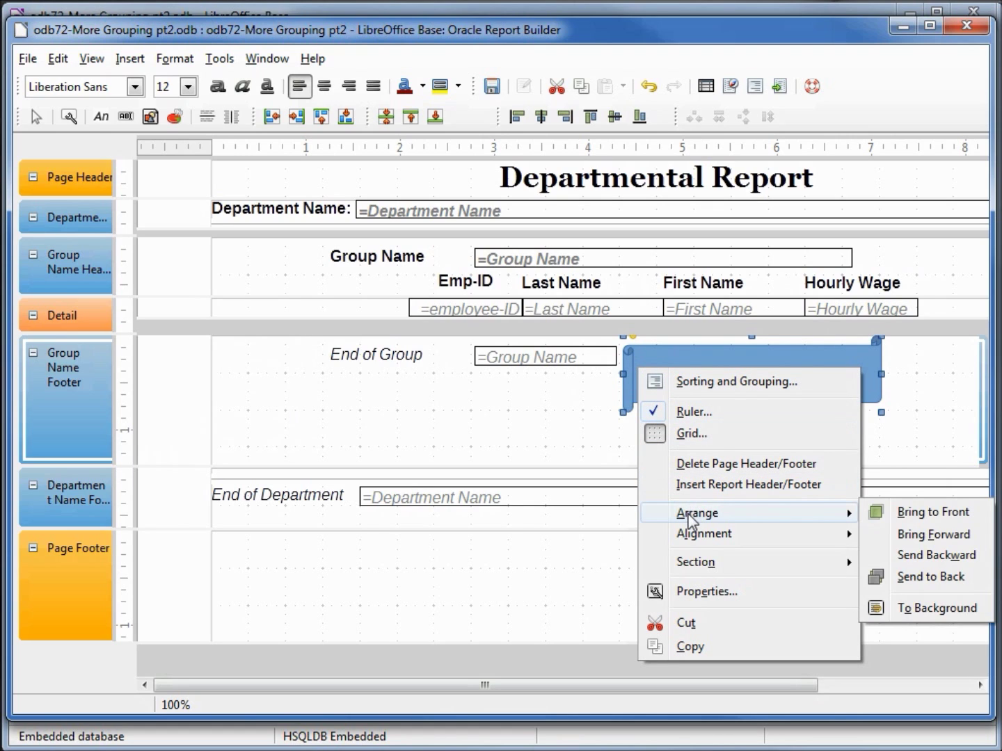
pyautogui.click(914, 575)
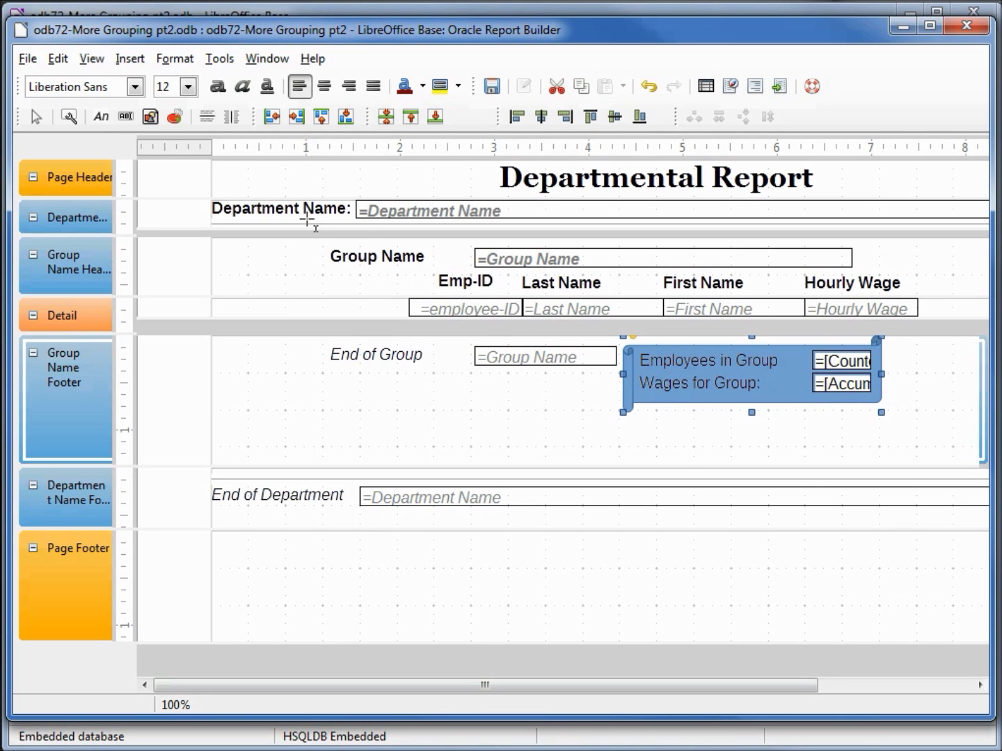
# Set the scroll shape's fill color to Pale yellow
pyautogui.click(69, 116)
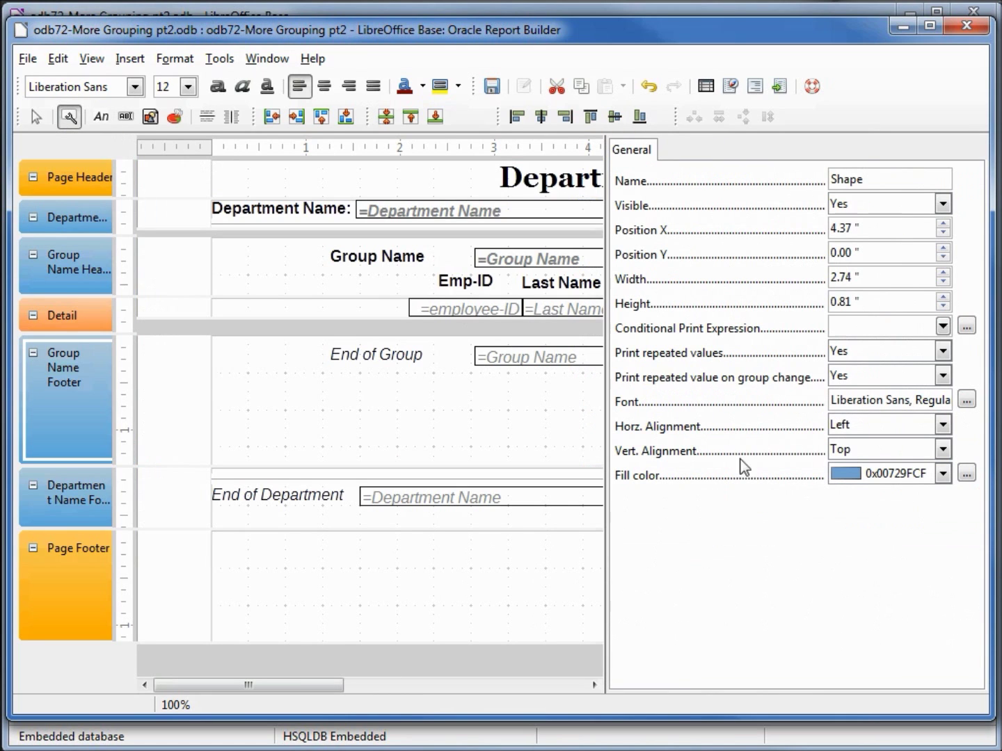
pyautogui.click(943, 474)
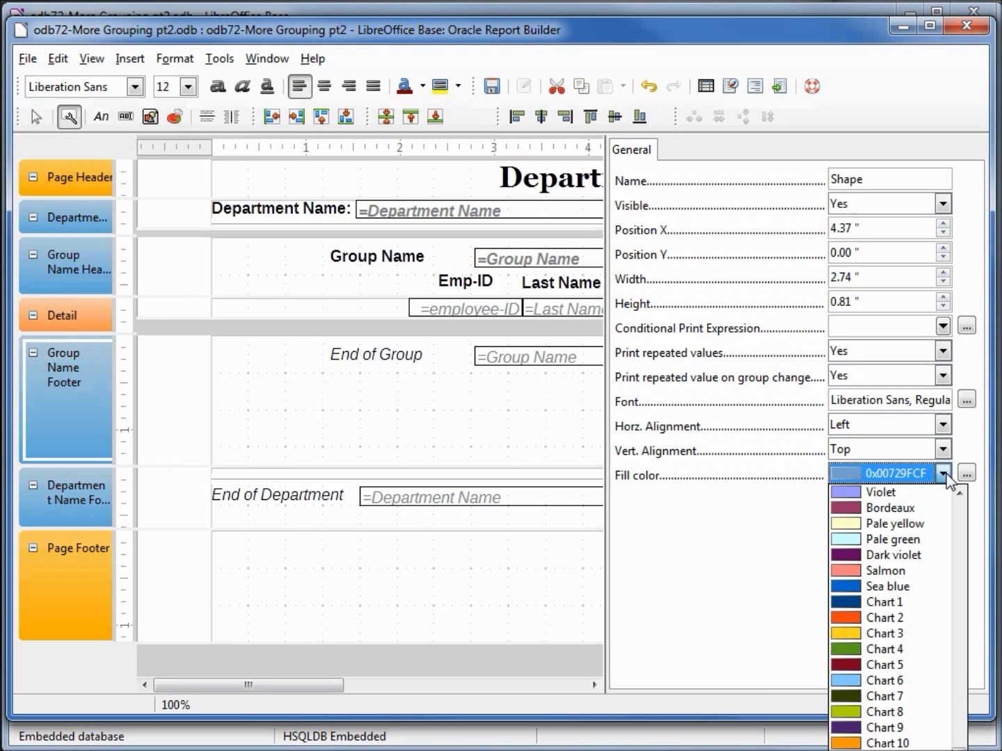
pyautogui.click(894, 523)
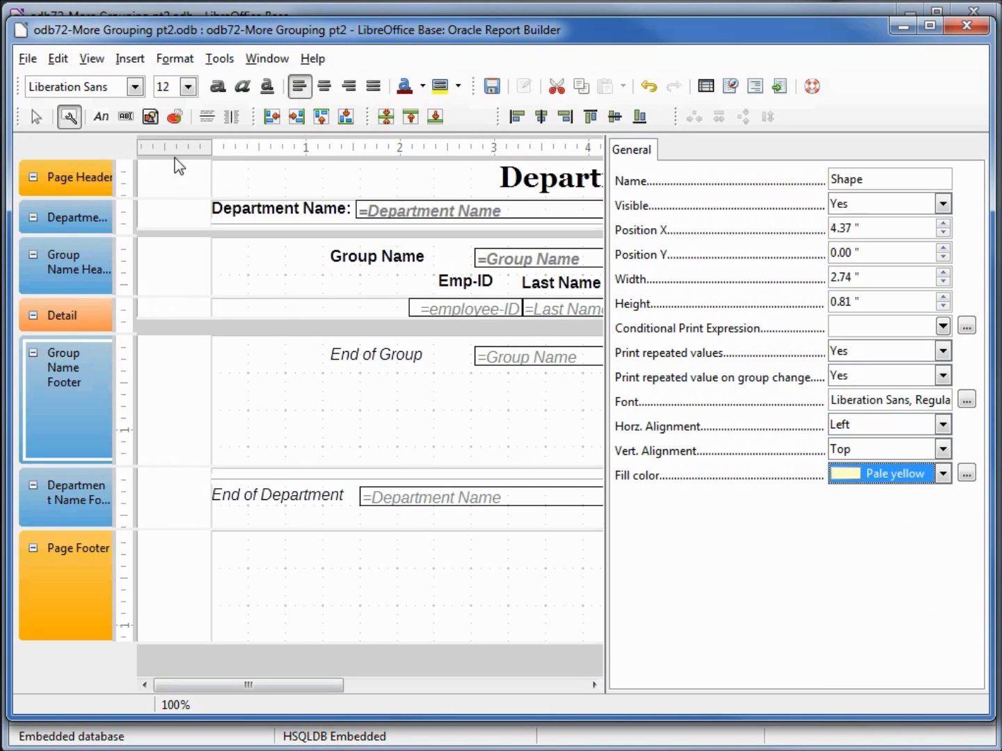
pyautogui.click(69, 117)
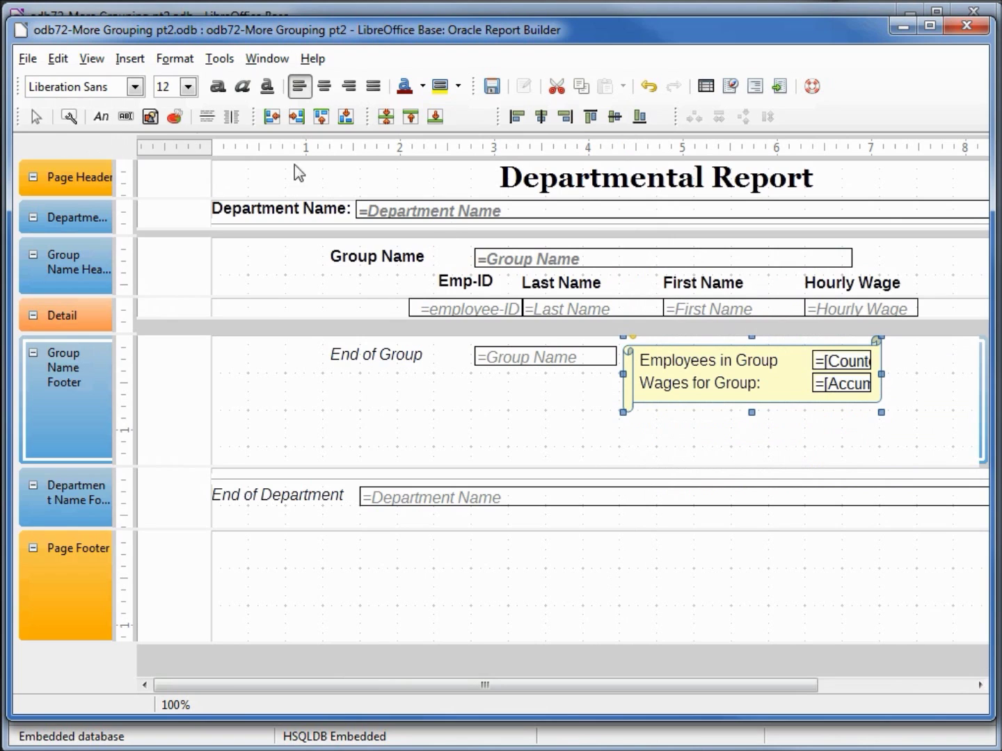
# Reduce the scroll shape's height slightly and shrink the Group Name footer section from the bottom
pyautogui.moveTo(751, 413)
pyautogui.mouseDown()
pyautogui.moveTo(750, 402)
pyautogui.moveTo(753, 411)
pyautogui.mouseUp()
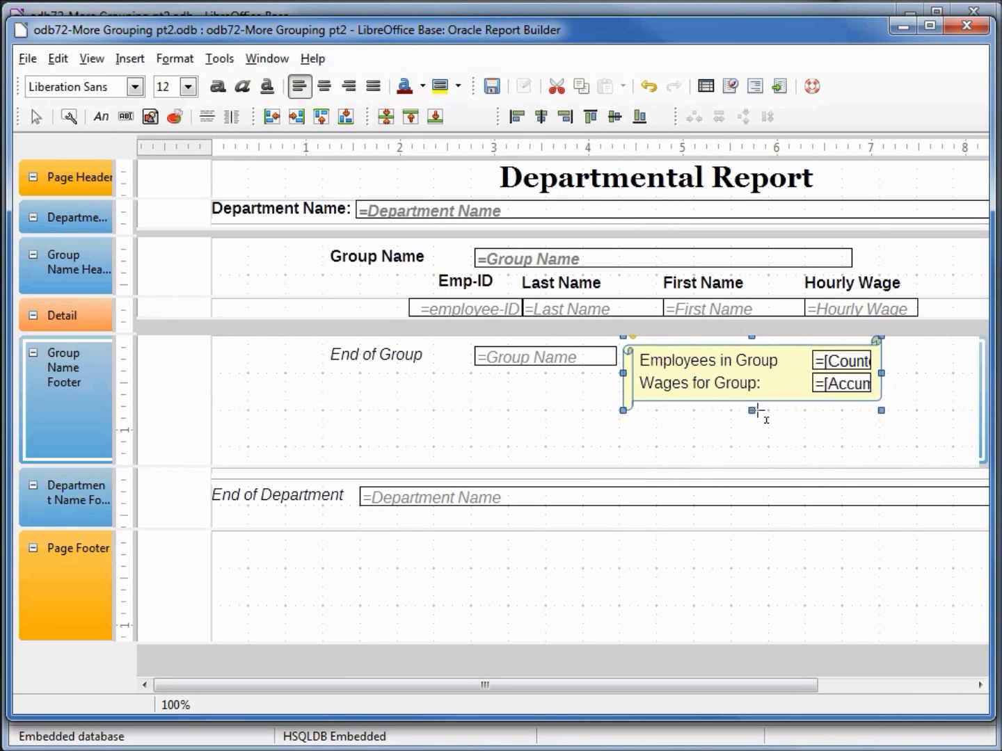
pyautogui.click(435, 118)
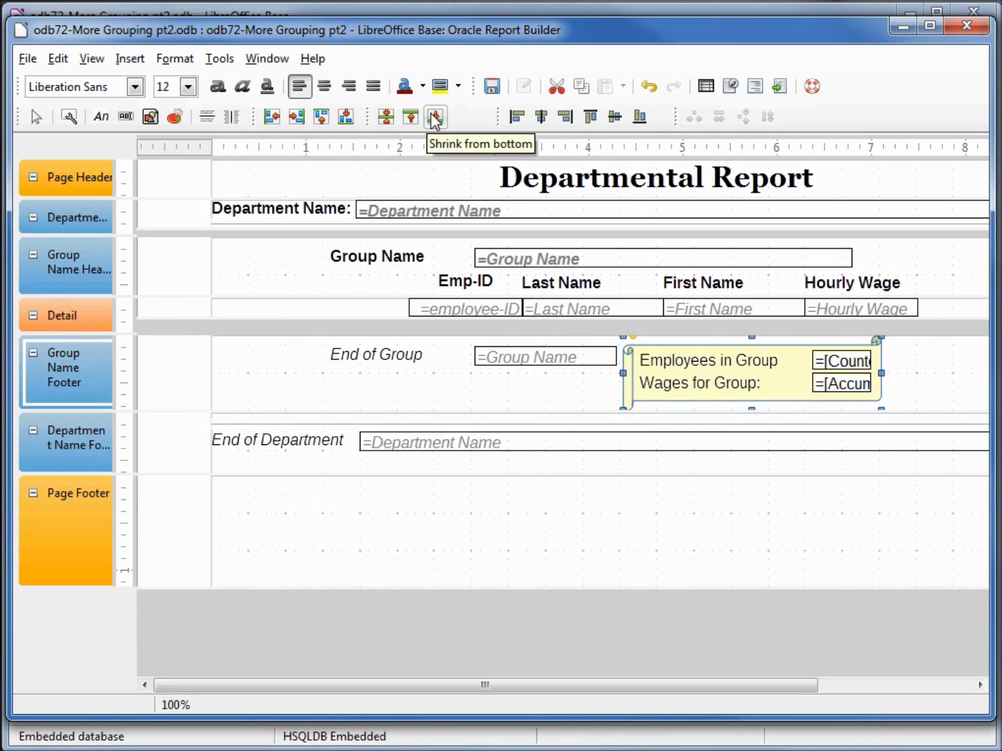
# Save the report design and run the report to check the scroll shapes in the group footers
pyautogui.click(492, 87)
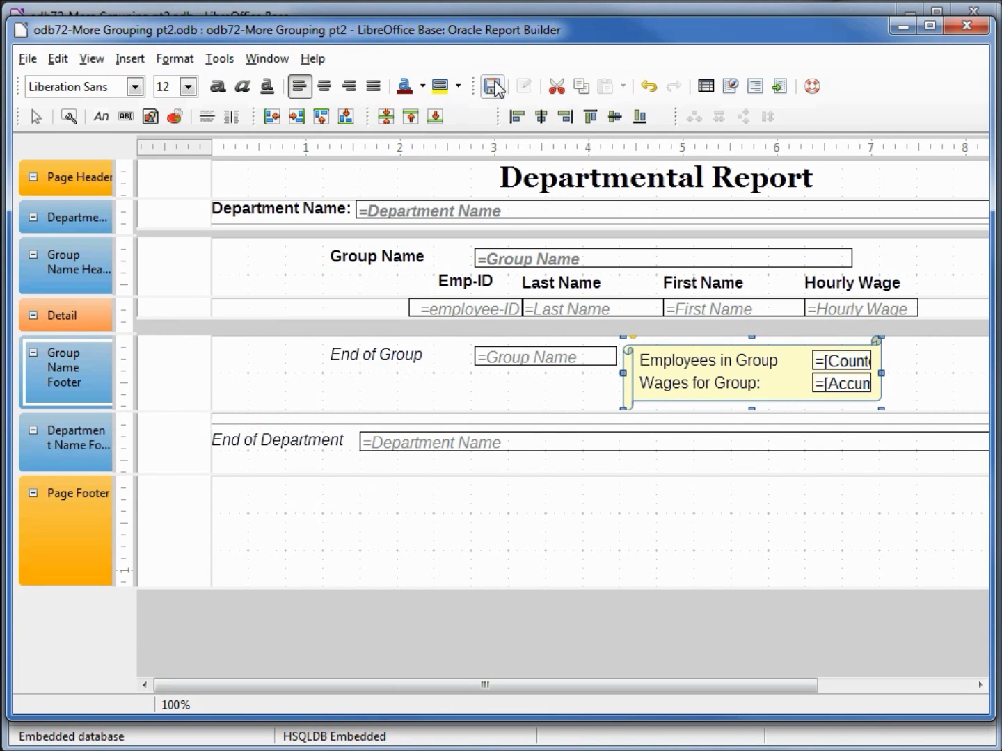
pyautogui.click(781, 87)
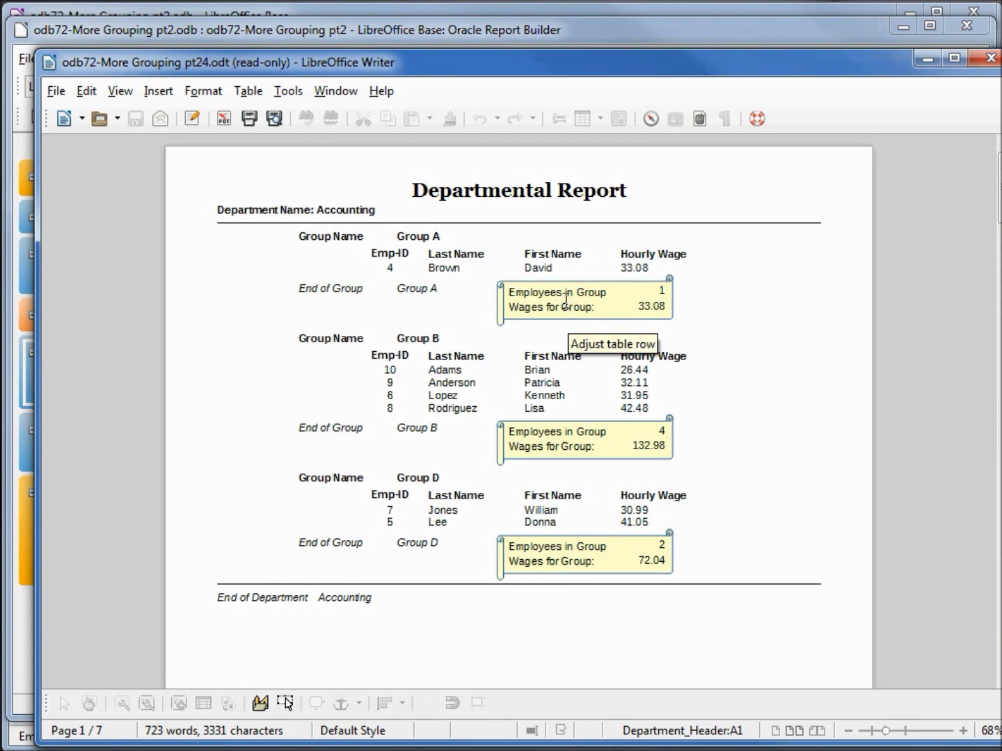
pyautogui.click(990, 68)
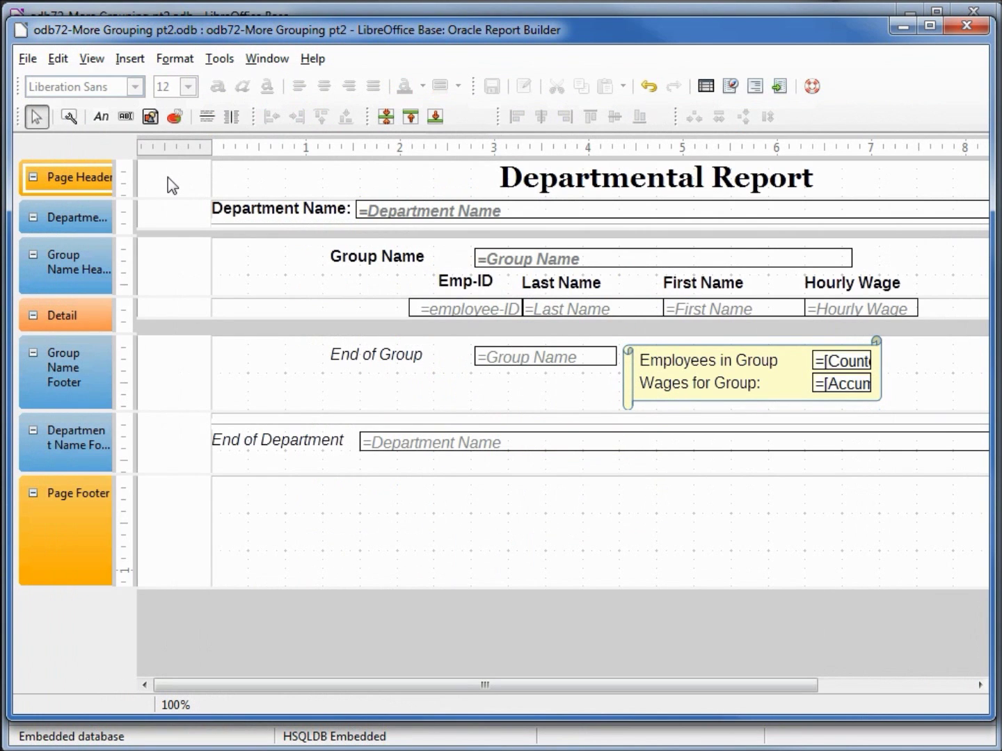
# Set the Page Header section's Visible property to No
pyautogui.click(69, 119)
pyautogui.click(943, 204)
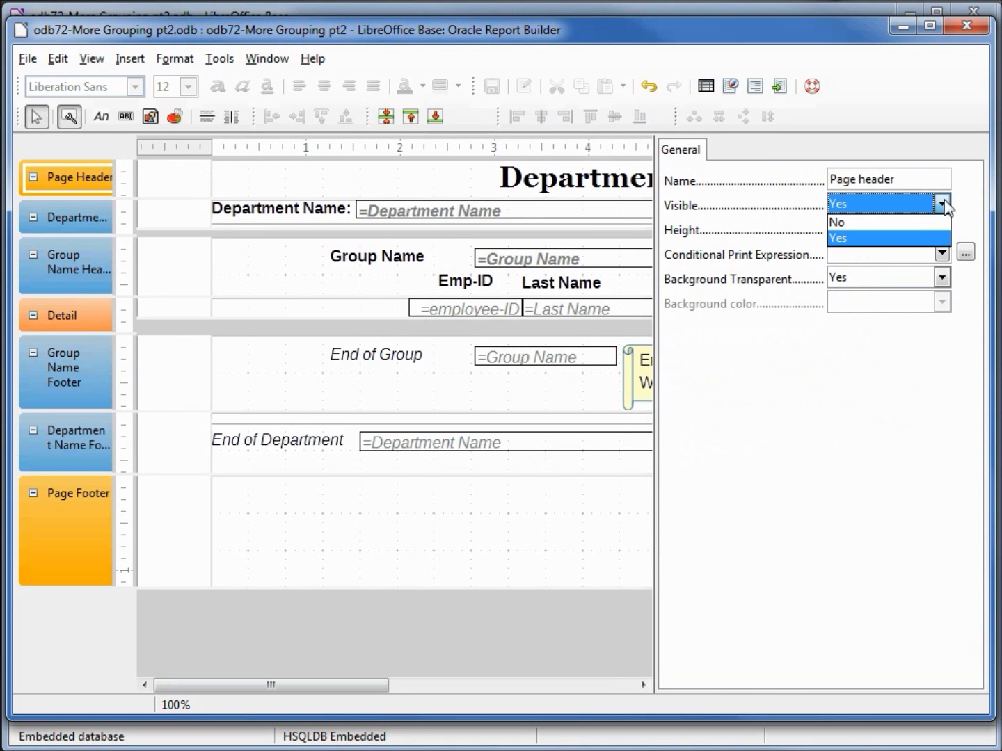
pyautogui.click(919, 222)
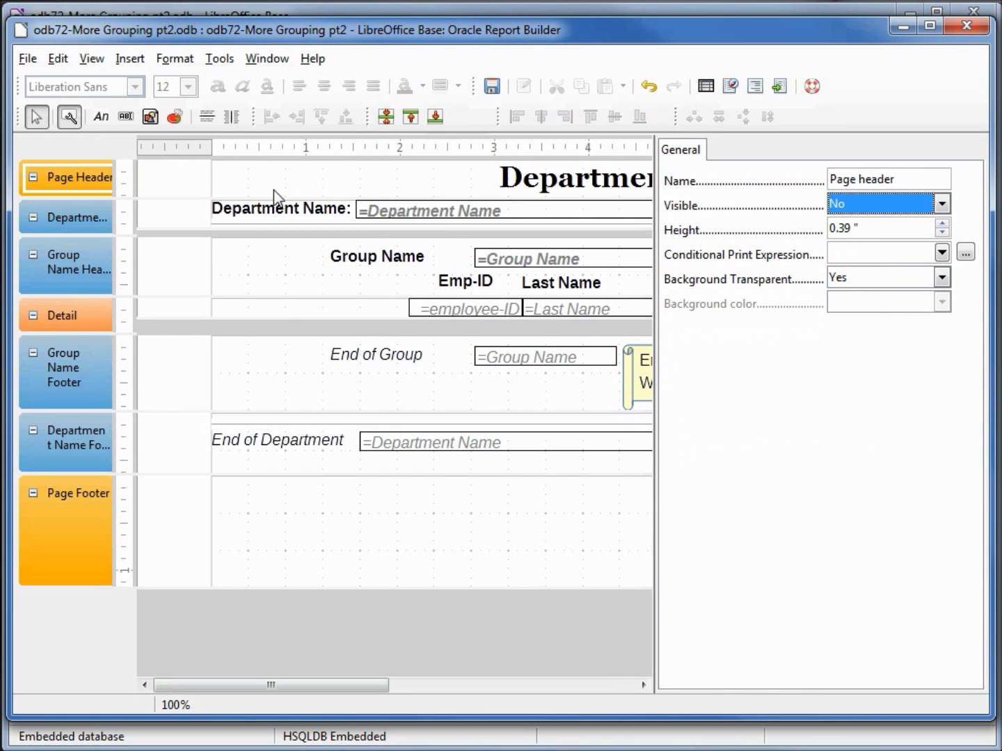
# Set the font of the Department Name label and field in the Department Name header to Georgia, Bold, size 22
pyautogui.click(262, 211)
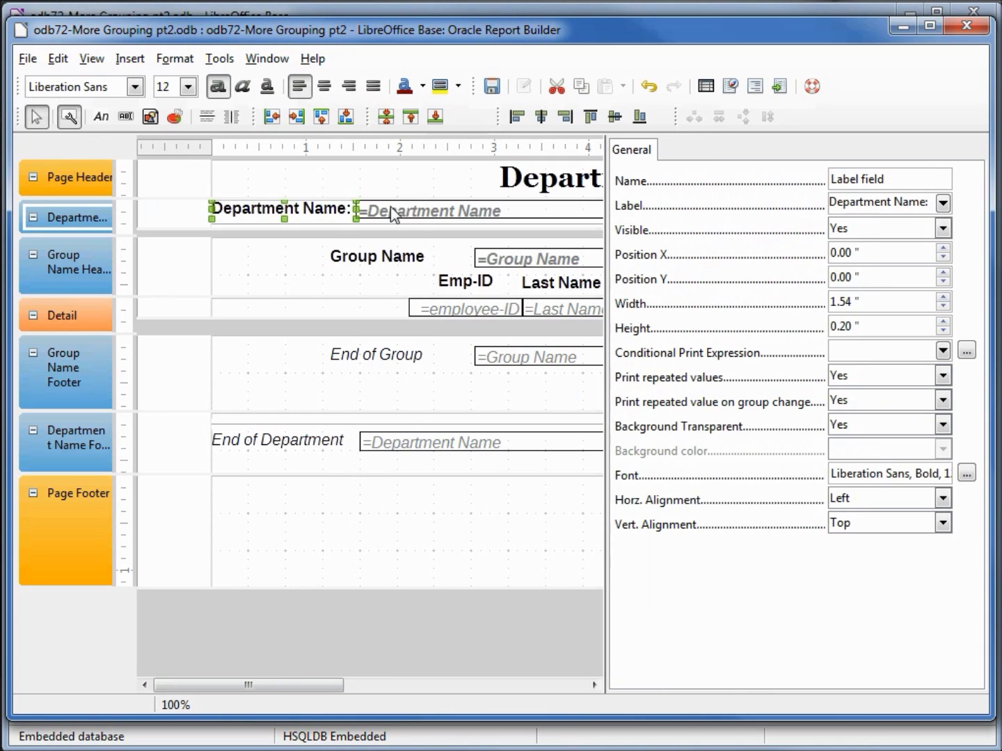
pyautogui.keyDown('shift'); pyautogui.click(418, 213); pyautogui.keyUp('shift')
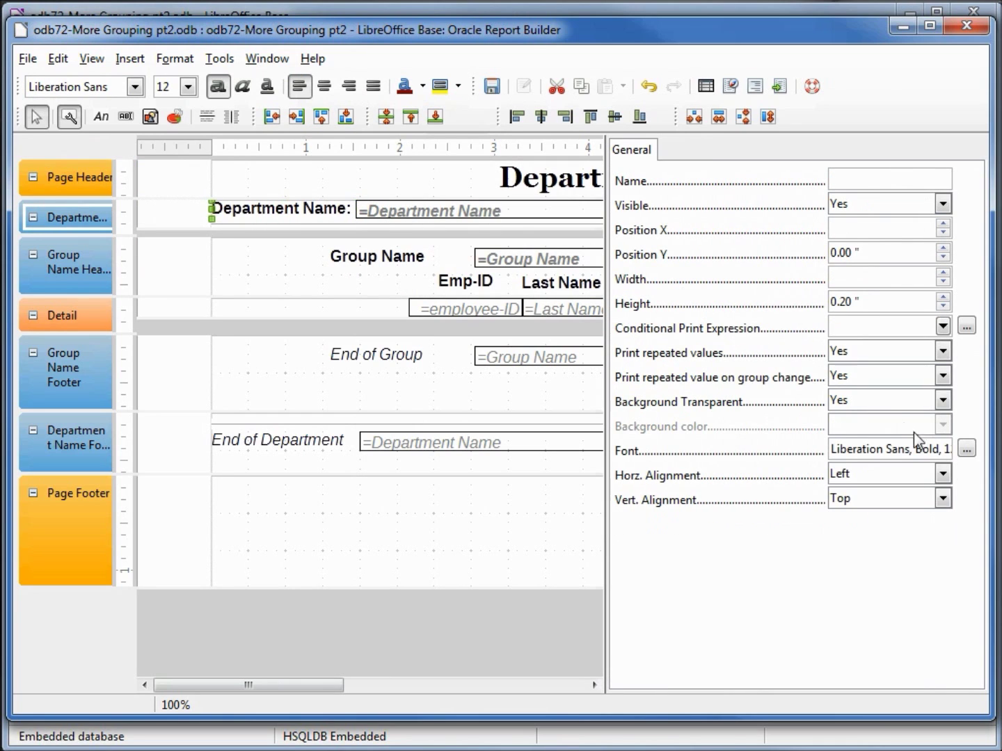
pyautogui.click(967, 448)
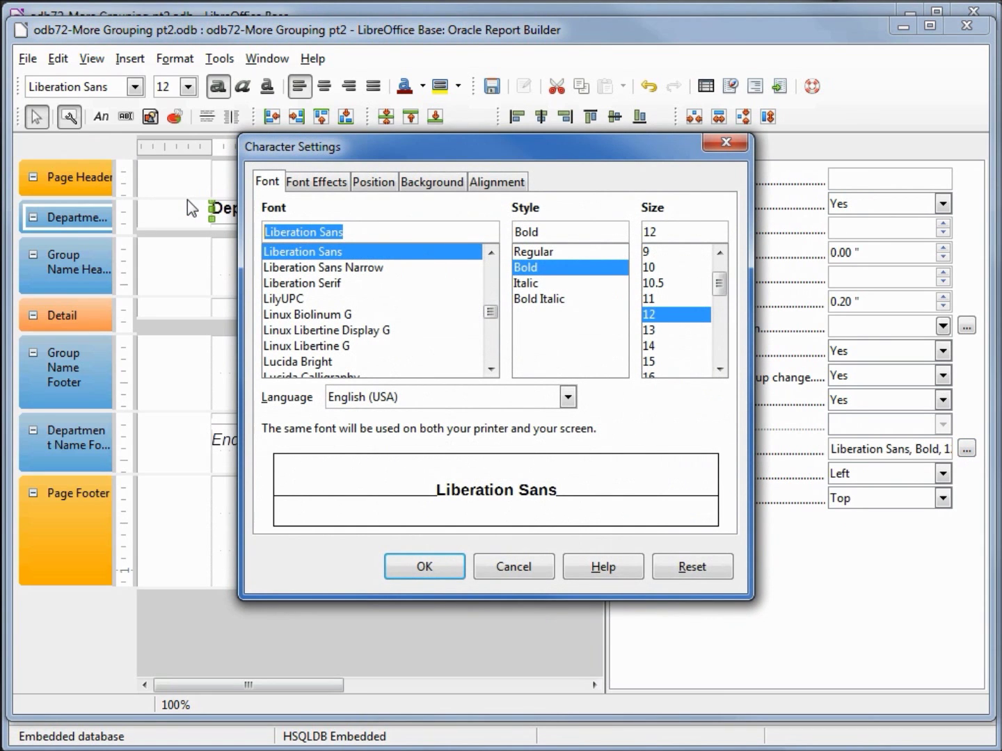
pyautogui.write('Georgia')
pyautogui.press('Tab')
pyautogui.press('Tab')
pyautogui.write('22')
pyautogui.press('Tab')
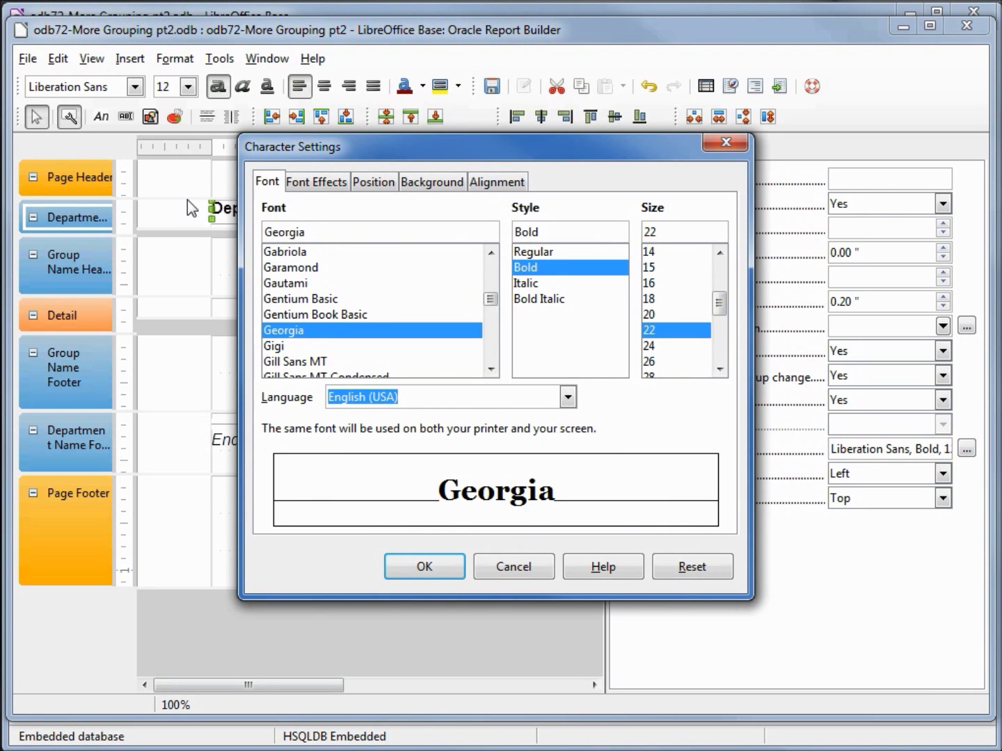
pyautogui.click(420, 566)
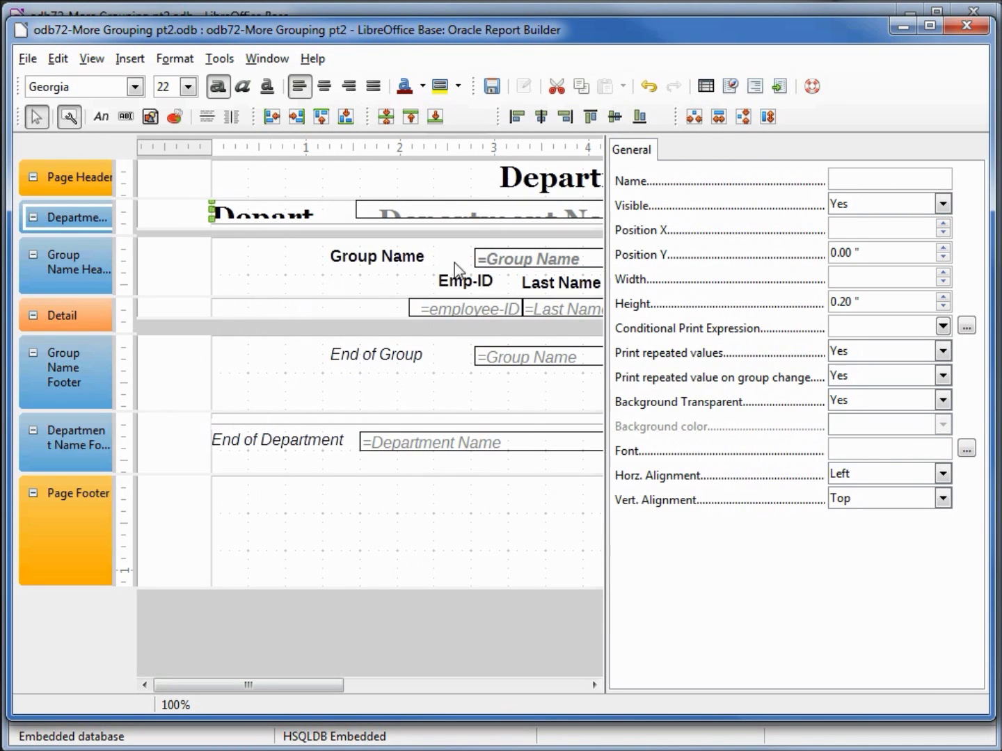
# Enlarge the Department Name header section and resize its department field to end near the 5.8-inch mark and fit the larger text
pyautogui.moveTo(453, 228); pyautogui.dragTo(453, 263)
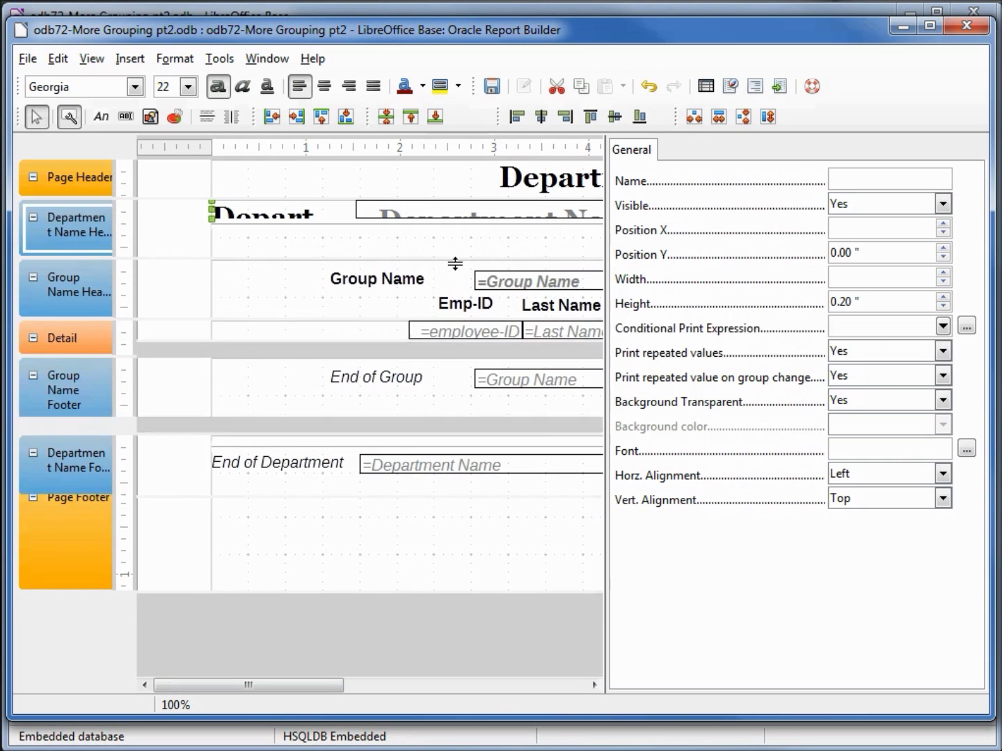
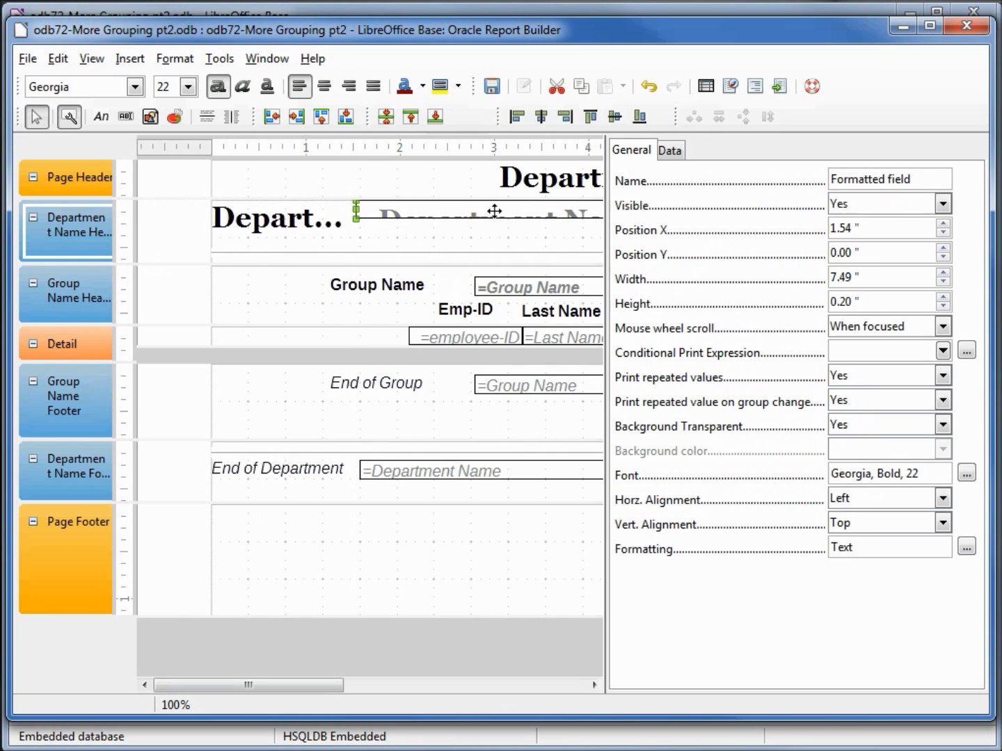
pyautogui.moveTo(283, 681); pyautogui.dragTo(403, 690)
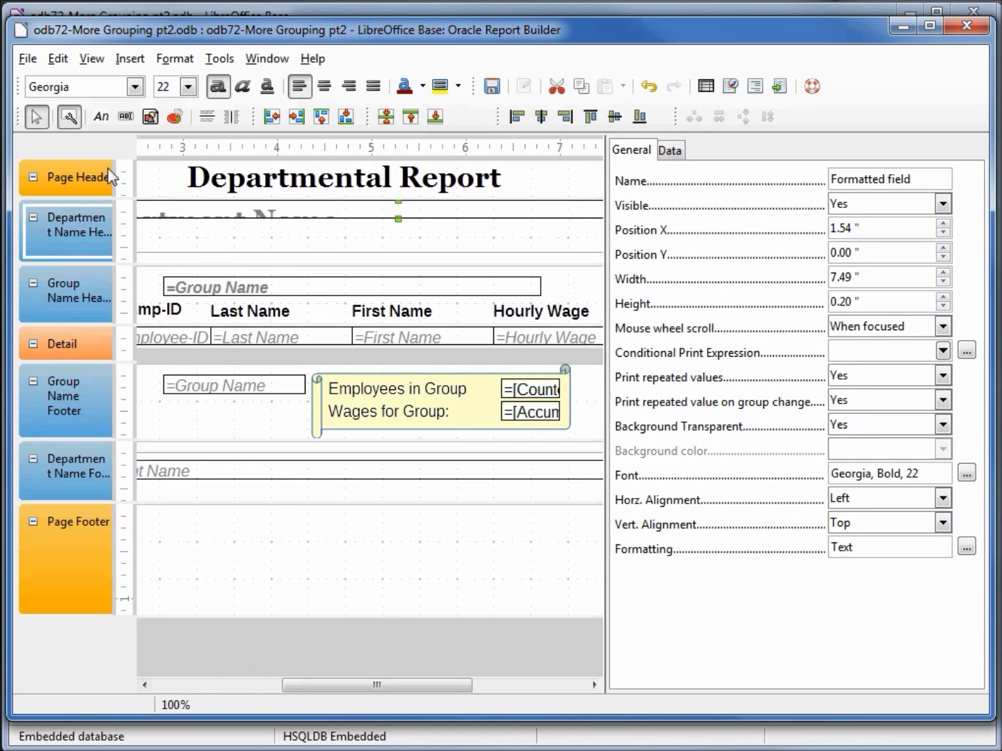
pyautogui.click(70, 119)
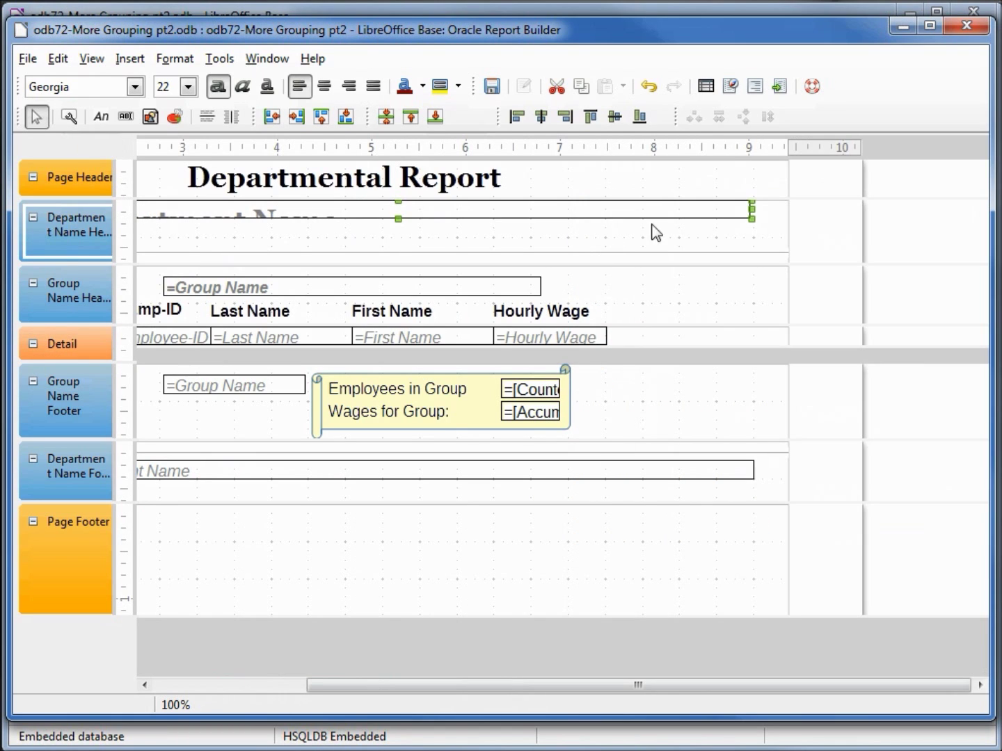
pyautogui.moveTo(752, 209); pyautogui.dragTo(446, 210)
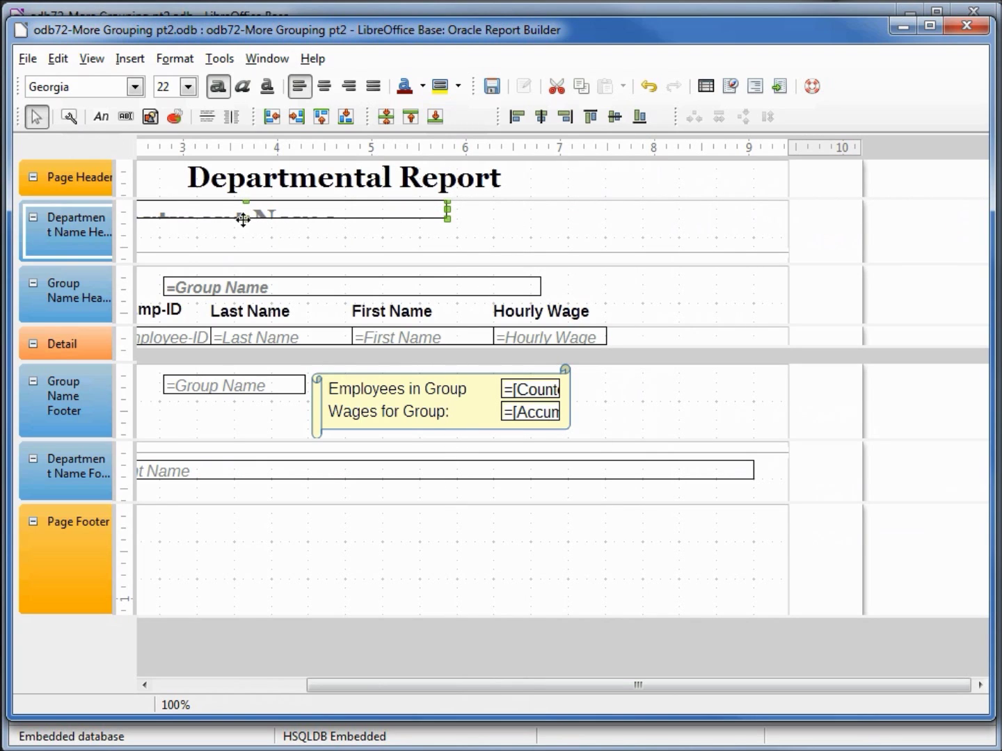
pyautogui.moveTo(248, 217); pyautogui.dragTo(248, 238)
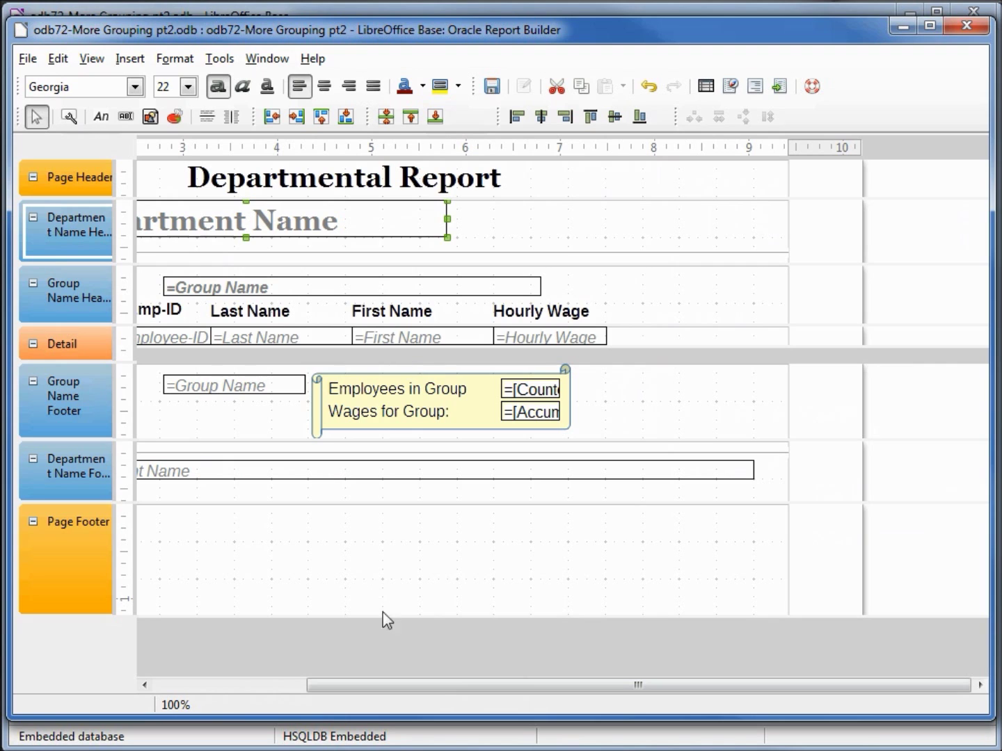
pyautogui.moveTo(435, 689); pyautogui.dragTo(326, 686)
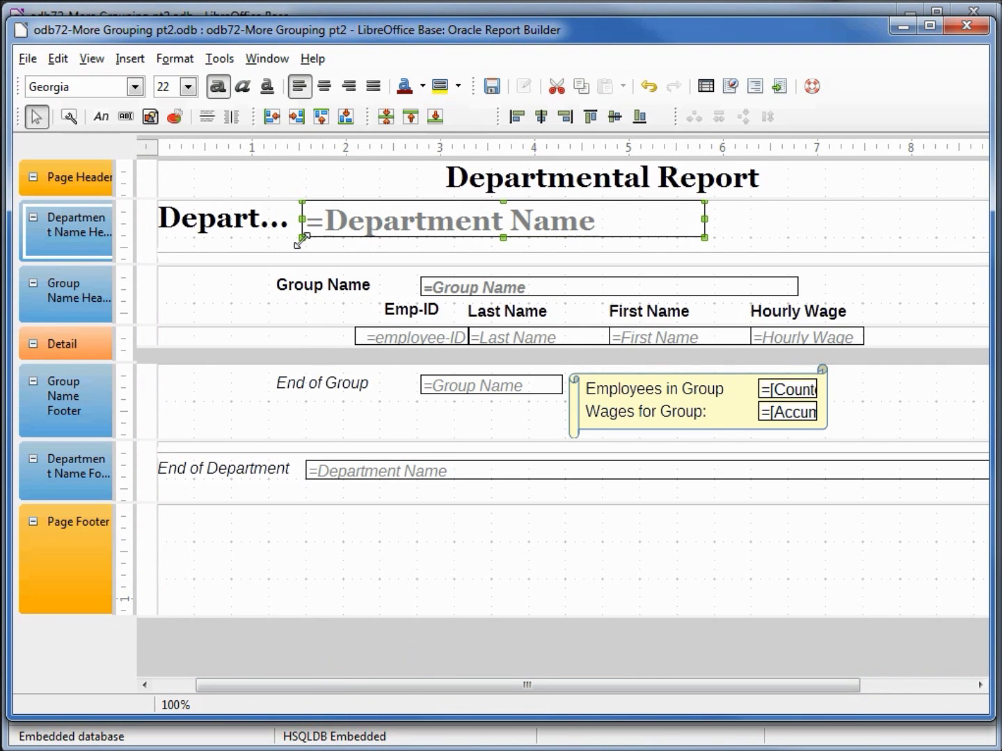
# Move the department field right to start near the 3.5-inch mark and widen the Department Name label to show its full text
pyautogui.press('Right')
pyautogui.press('Right')
pyautogui.press('Right')
pyautogui.press('Right')
pyautogui.press('Right')
pyautogui.press('Right')
pyautogui.press('Right')
pyautogui.press('Right')
pyautogui.press('Right')
pyautogui.press('Right')
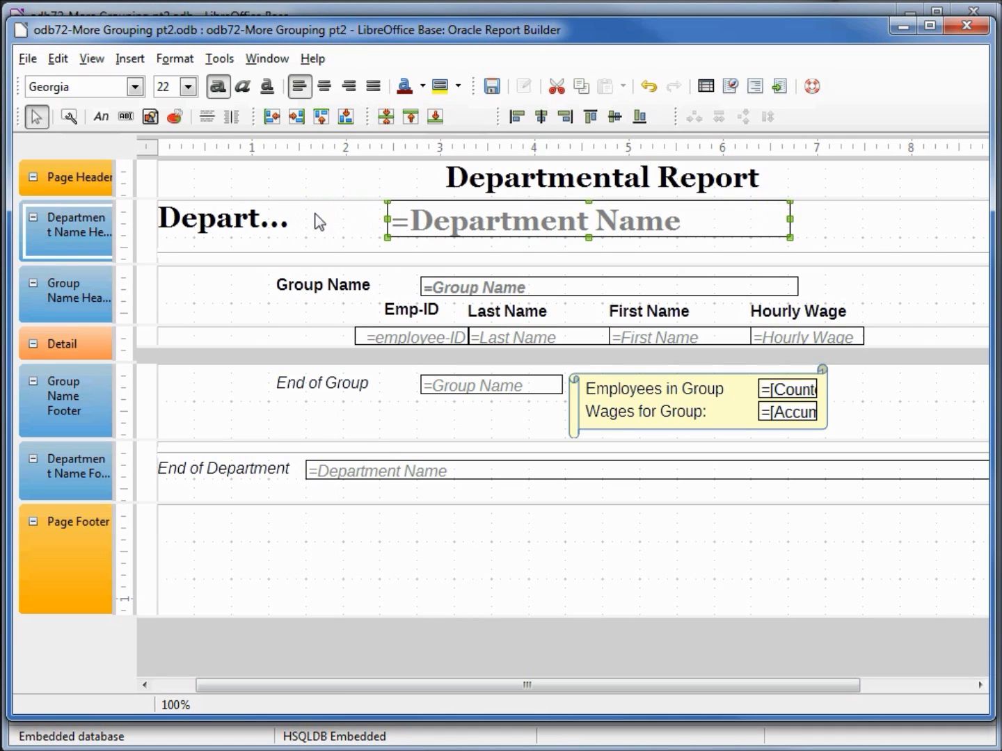
pyautogui.click(279, 219)
pyautogui.moveTo(302, 217); pyautogui.dragTo(379, 229)
pyautogui.click(448, 224)
pyautogui.press('Right')
pyautogui.press('Right')
pyautogui.press('Right')
pyautogui.press('Right')
pyautogui.press('Right')
pyautogui.press('Right')
pyautogui.press('Right')
pyautogui.press('Right')
pyautogui.press('Right')
pyautogui.press('Right')
pyautogui.press('Right')
pyautogui.press('Right')
pyautogui.press('Right')
pyautogui.press('Right')
pyautogui.press('Right')
pyautogui.press('Right')
pyautogui.press('Right')
pyautogui.press('Right')
pyautogui.press('Right')
pyautogui.press('Right')
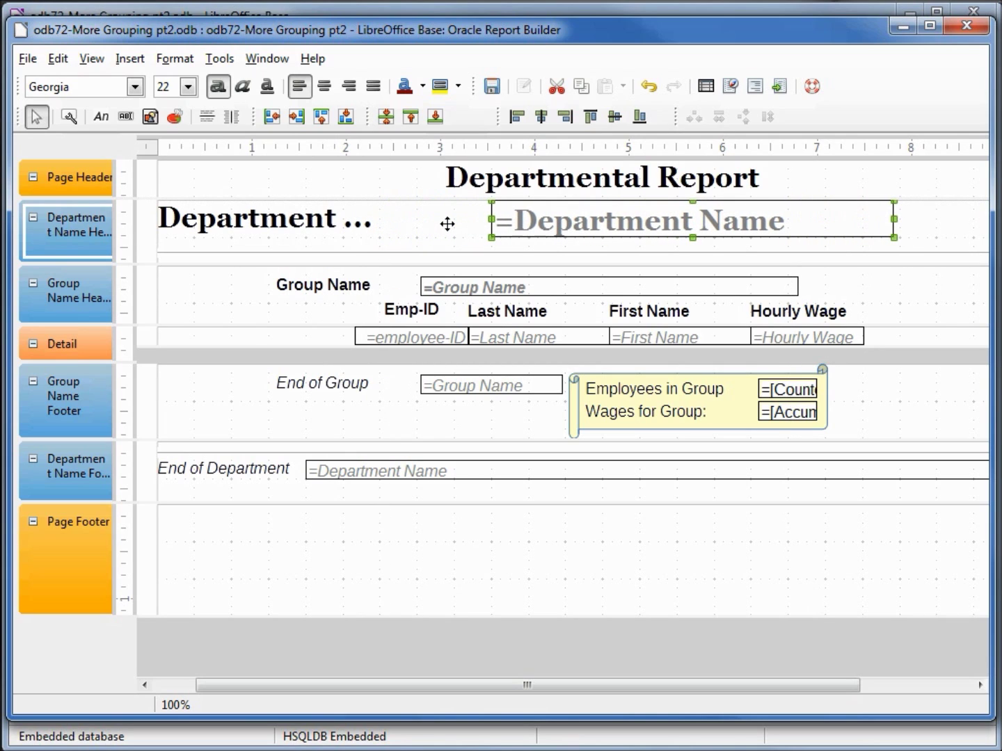
pyautogui.click(367, 217)
pyautogui.moveTo(381, 220); pyautogui.dragTo(447, 221)
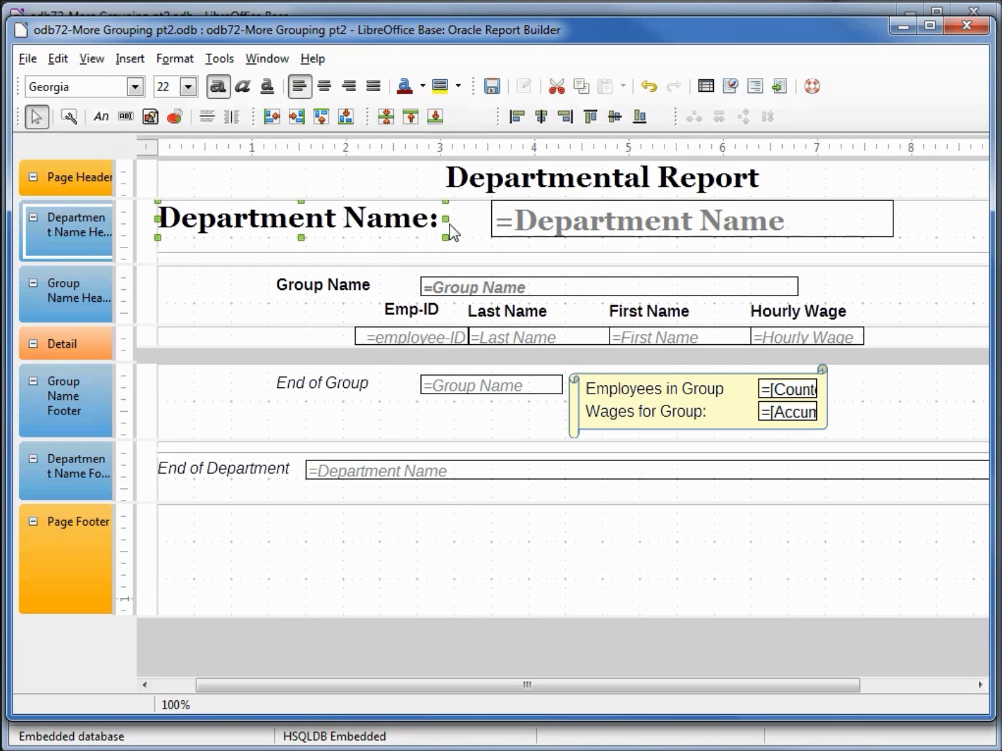
# Left-align the department field against its label and move both right so the label starts near the 2.1-inch mark
pyautogui.click(517, 223)
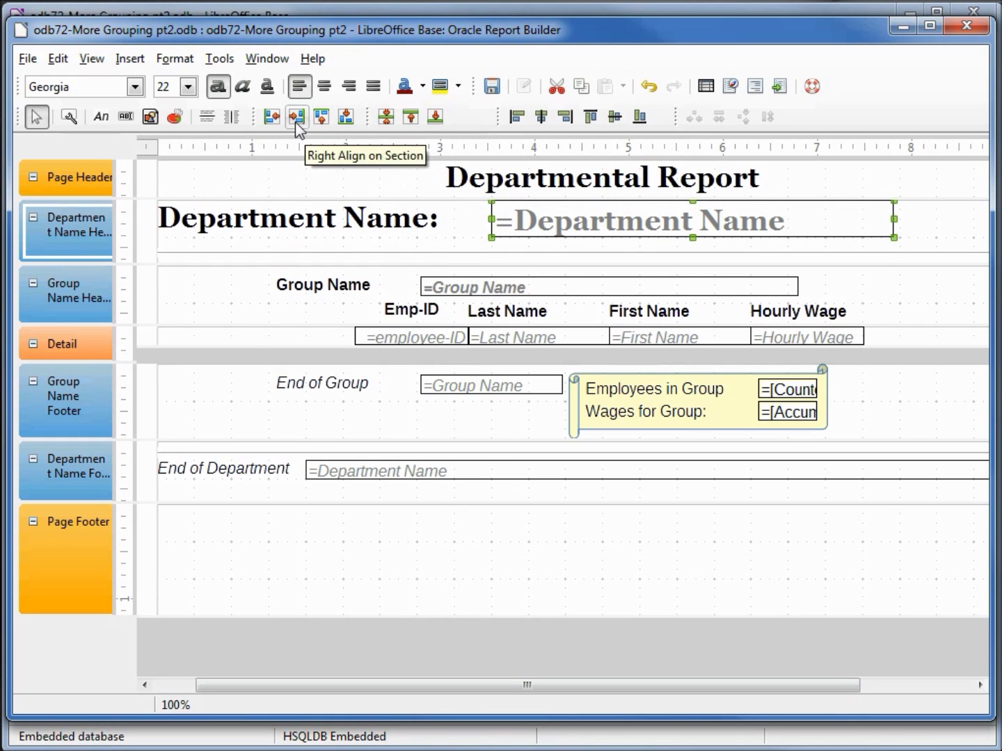
pyautogui.click(272, 118)
pyautogui.keyDown('shift'); pyautogui.click(314, 209); pyautogui.keyUp('shift')
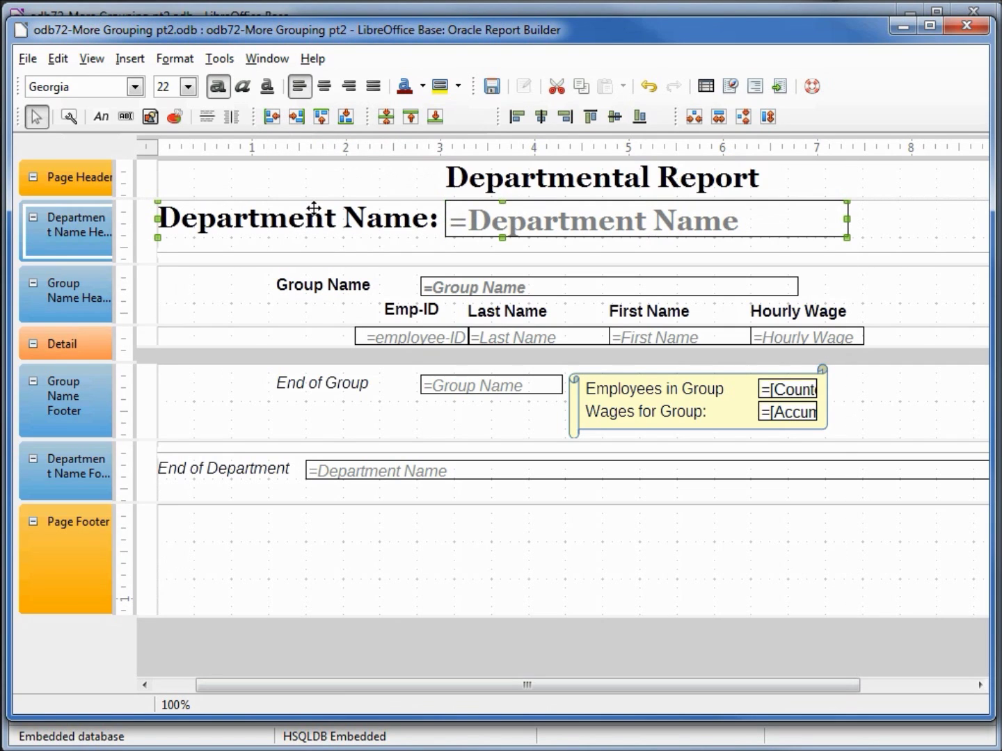
pyautogui.press('Right')
pyautogui.press('Right')
pyautogui.press('Right')
pyautogui.press('Right')
pyautogui.press('Right')
pyautogui.press('Right')
pyautogui.press('Right')
pyautogui.press('Right')
pyautogui.press('Right')
pyautogui.press('Right')
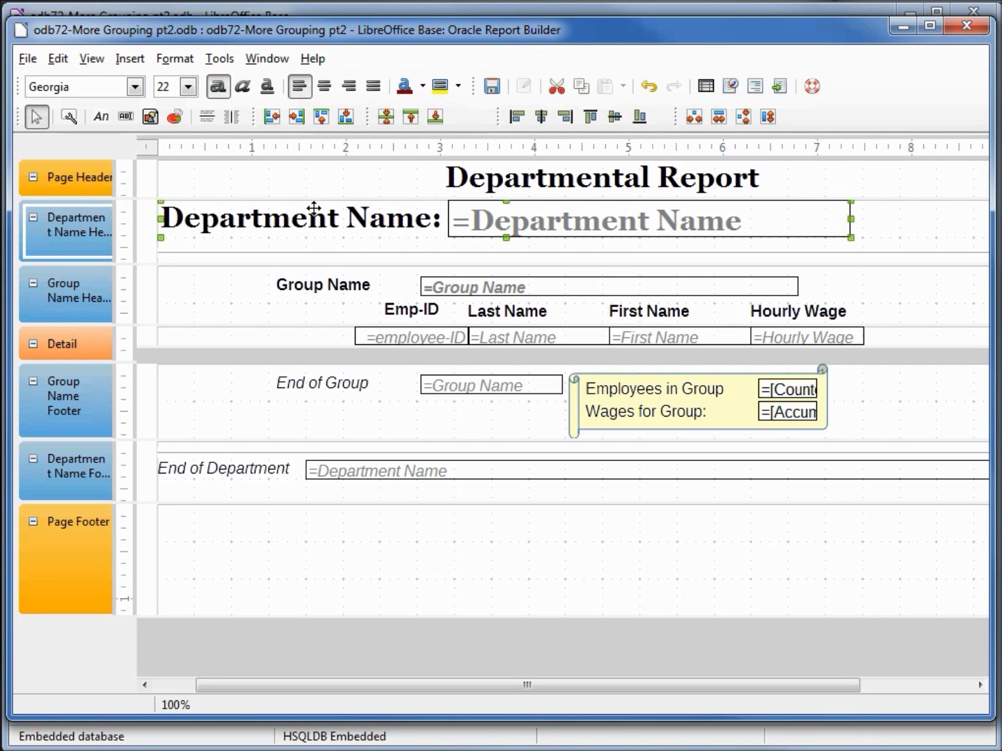
pyautogui.press('Right')
pyautogui.press('Right')
pyautogui.press('Right')
pyautogui.press('Right')
pyautogui.press('Right')
pyautogui.press('Right')
pyautogui.press('Right')
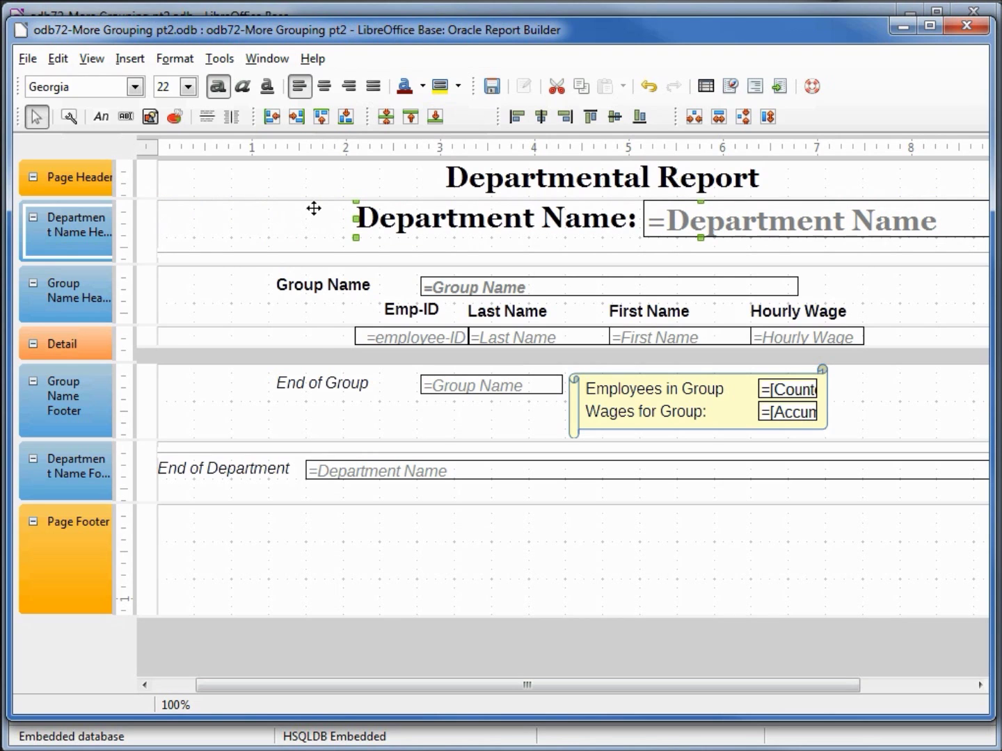
# Narrow the department field in the Department Name header to end near the 8.35-inch mark
pyautogui.moveTo(417, 689); pyautogui.dragTo(600, 705)
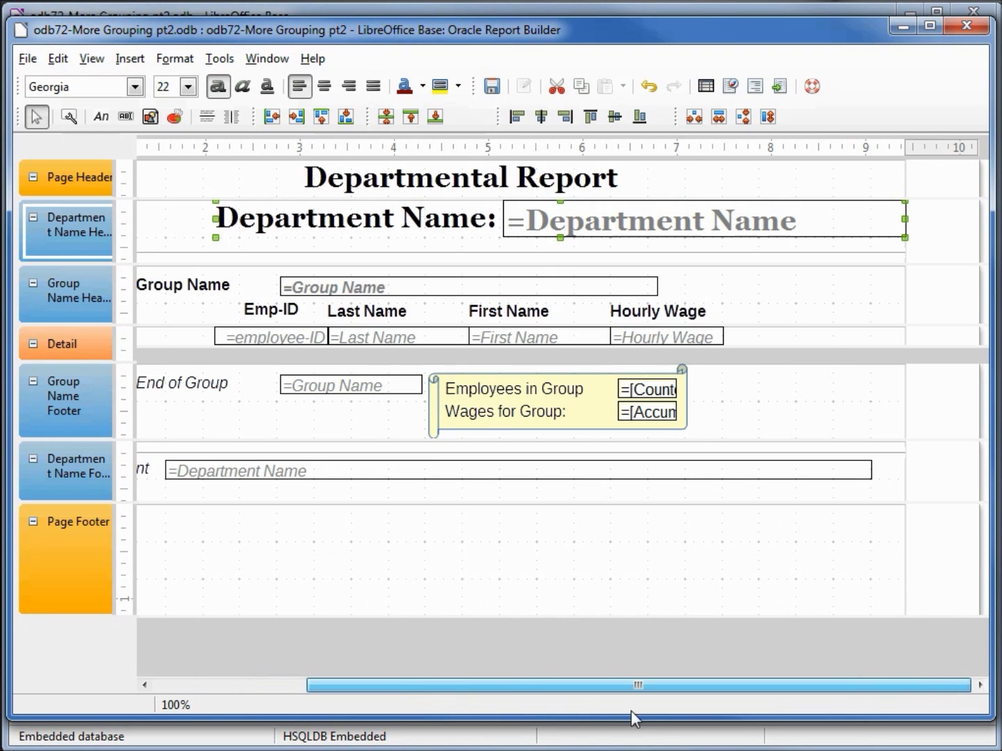
pyautogui.click(886, 223)
pyautogui.moveTo(905, 218); pyautogui.dragTo(804, 221)
# Move the Department Name label and field together to the right so the label starts near the 2.9-inch mark
pyautogui.keyDown('shift'); pyautogui.click(403, 220); pyautogui.keyUp('shift')
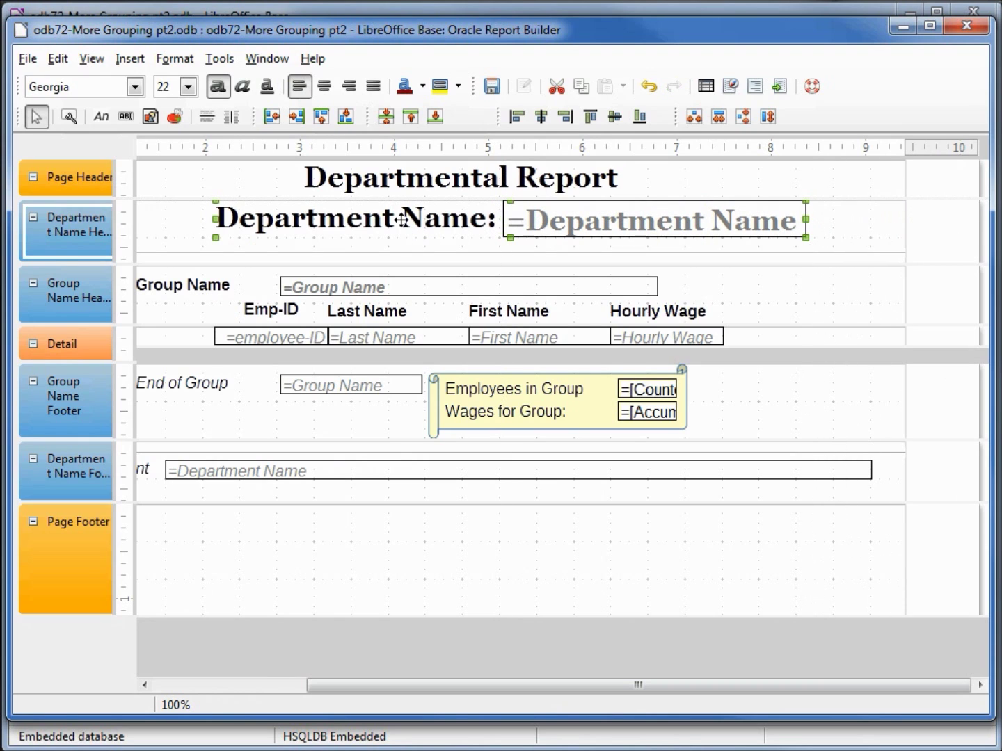
pyautogui.press('Right')
pyautogui.press('Right')
pyautogui.press('Right')
pyautogui.press('Right')
pyautogui.press('Right')
pyautogui.press('Right')
pyautogui.press('Right')
pyautogui.press('Right')
pyautogui.press('Right')
pyautogui.press('Right')
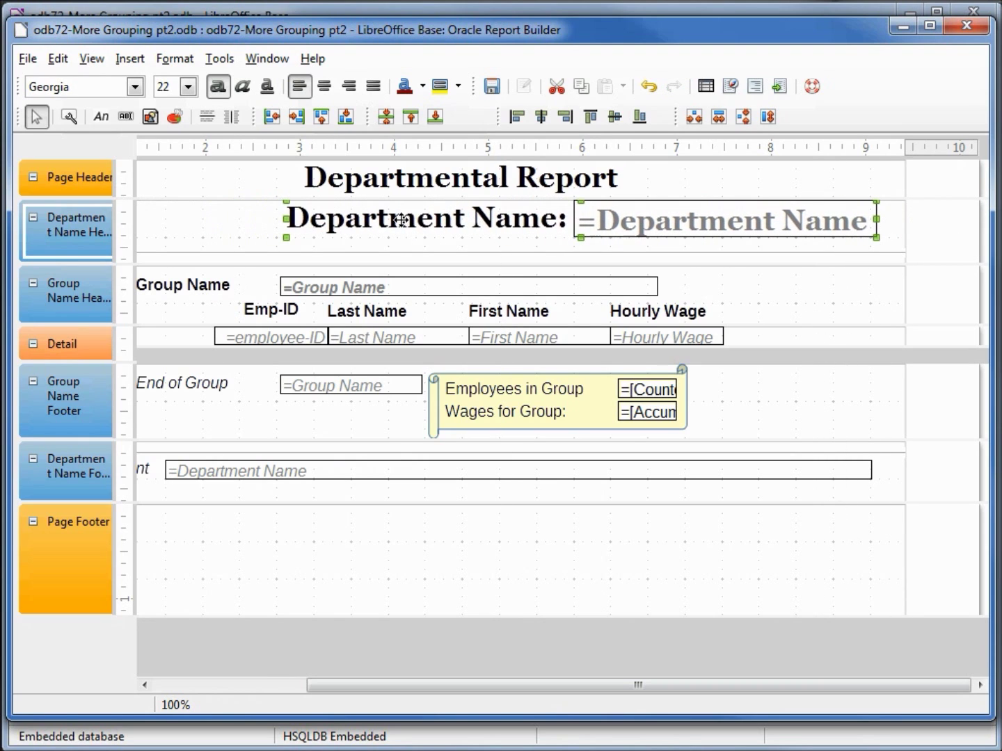
# Move the horizontal line in the Department Name header up slightly, closer to the department label and field
pyautogui.click(339, 253)
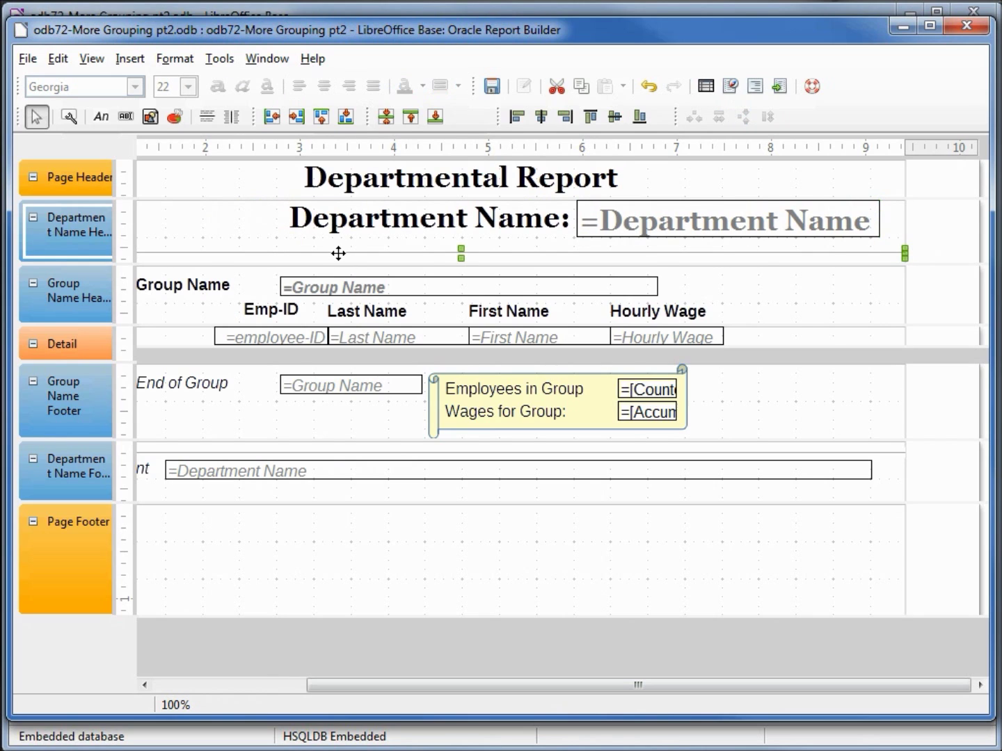
pyautogui.press('Left')
pyautogui.press('Left')
pyautogui.press('Left')
pyautogui.press('Left')
pyautogui.press('Left')
pyautogui.press('Left')
pyautogui.press('Left')
pyautogui.press('Left')
pyautogui.press('Left')
pyautogui.press('Left')
pyautogui.press('Left')
pyautogui.press('Left')
pyautogui.press('Left')
pyautogui.press('Left')
pyautogui.press('Left')
pyautogui.press('Left')
pyautogui.press('Left')
pyautogui.press('Left')
pyautogui.press('Left')
pyautogui.press('Left')
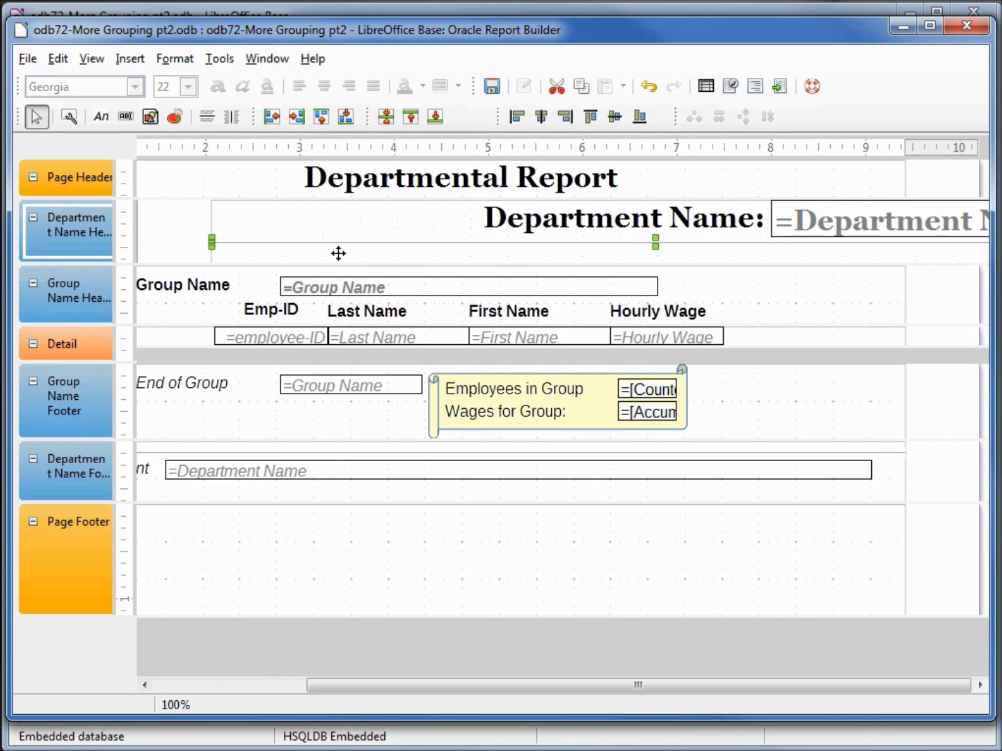
pyautogui.press('Left')
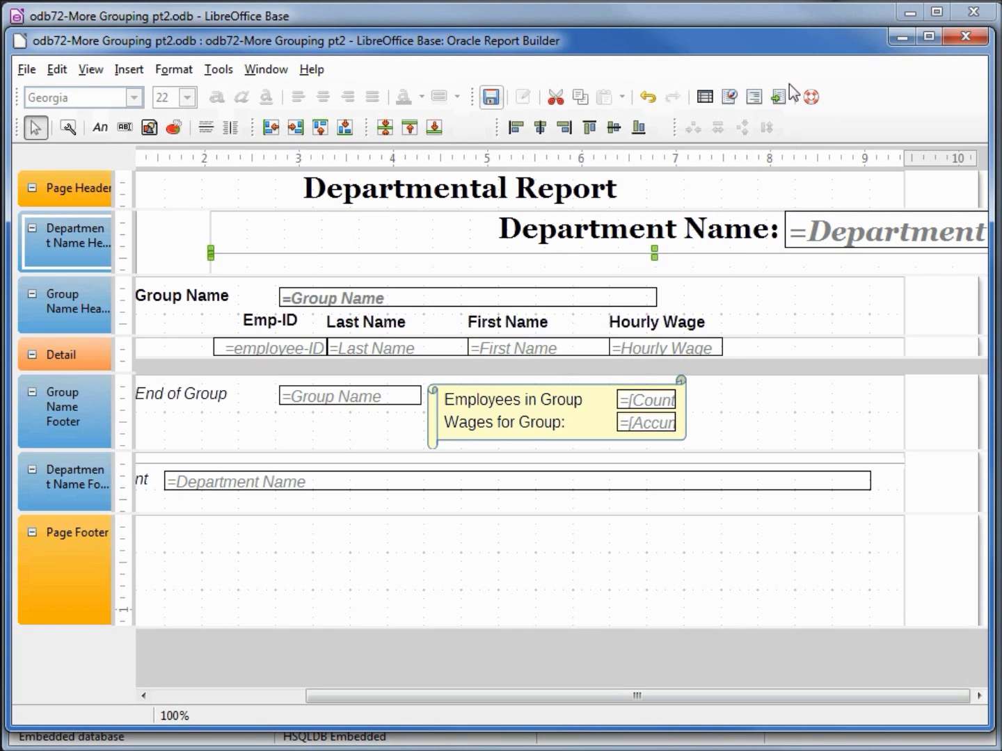
# Close the report design and reopen the odb72-More Grouping pt2 report for editing
pyautogui.click(965, 36)
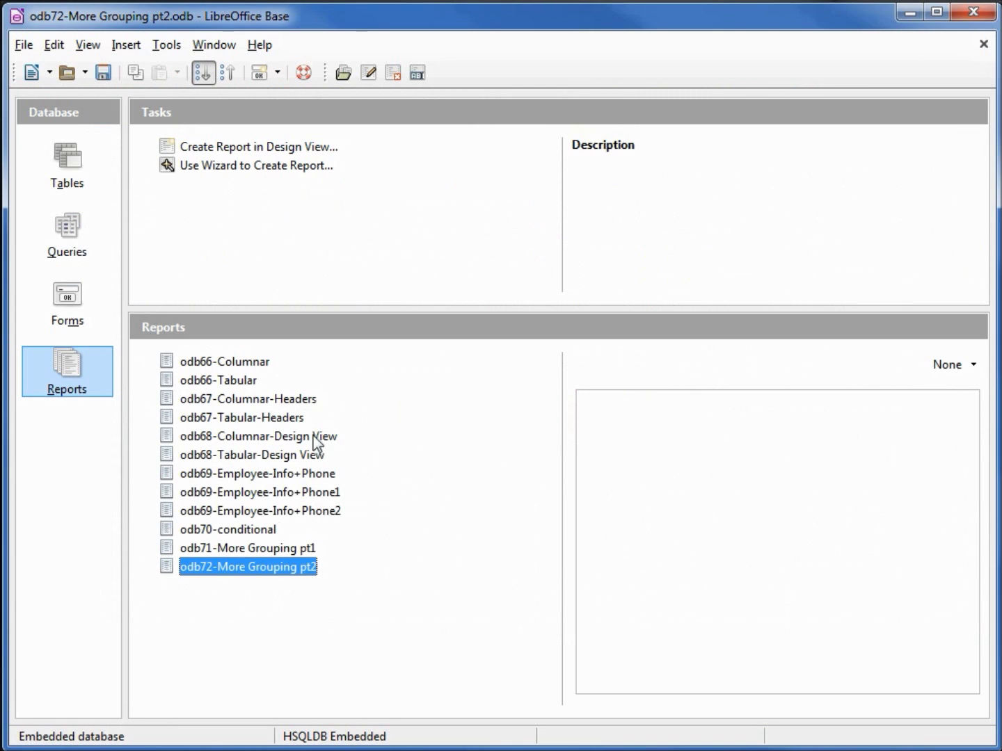
pyautogui.rightClick(246, 568)
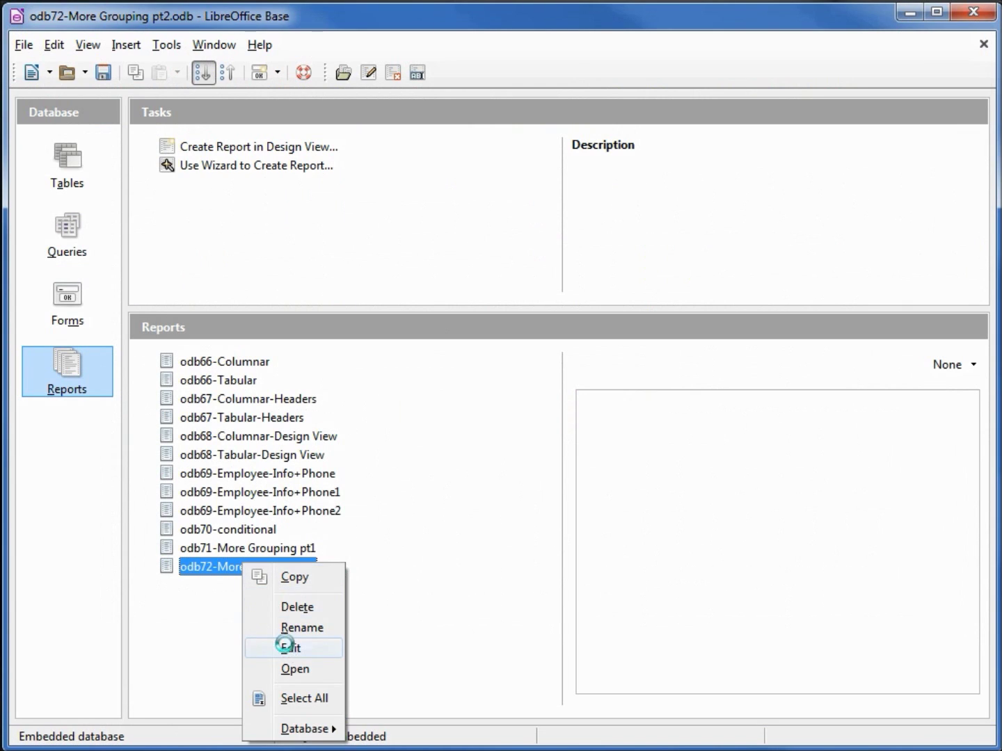
pyautogui.click(286, 648)
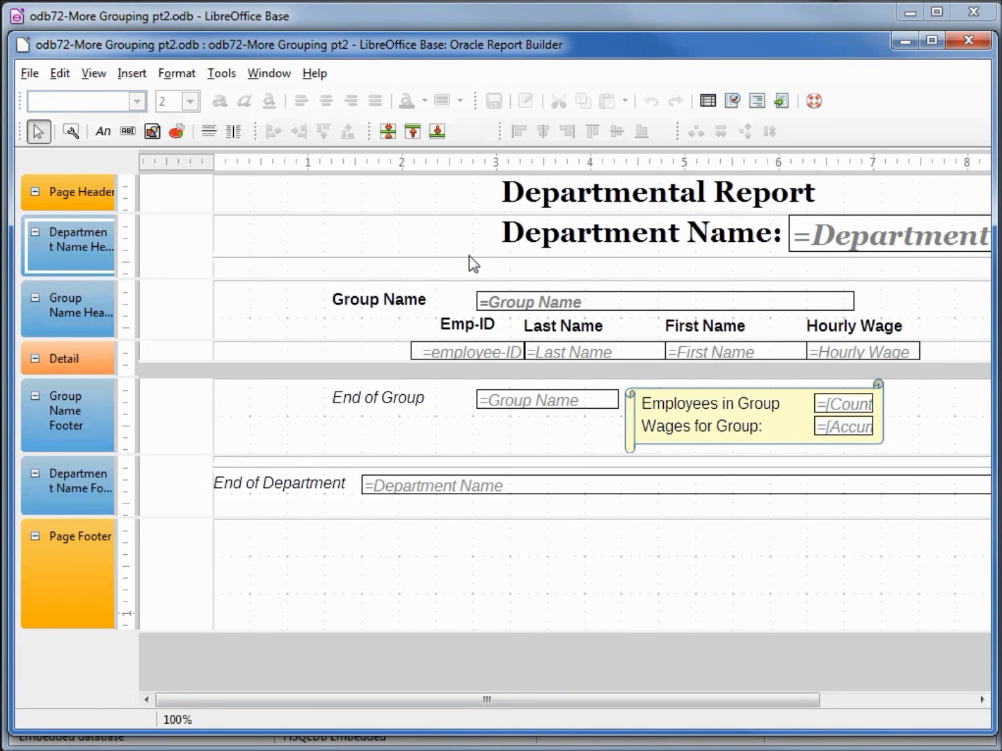
# Shrink the Department Name header section from the bottom up to its horizontal line, and run the report to check the result
pyautogui.click(469, 256)
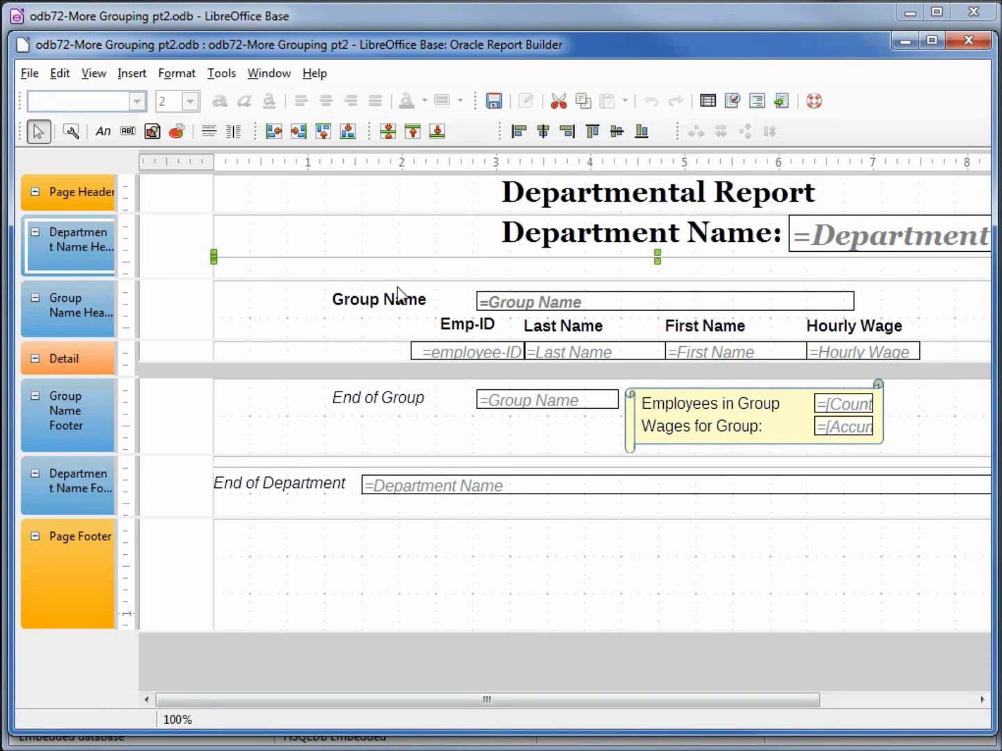
pyautogui.click(436, 131)
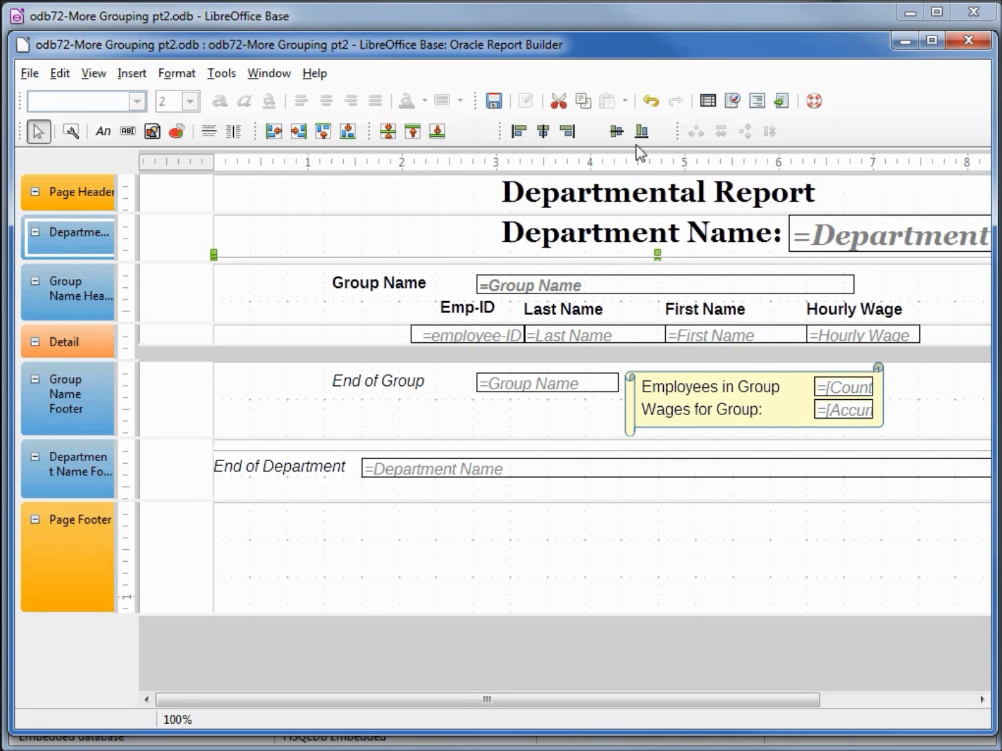
pyautogui.click(778, 101)
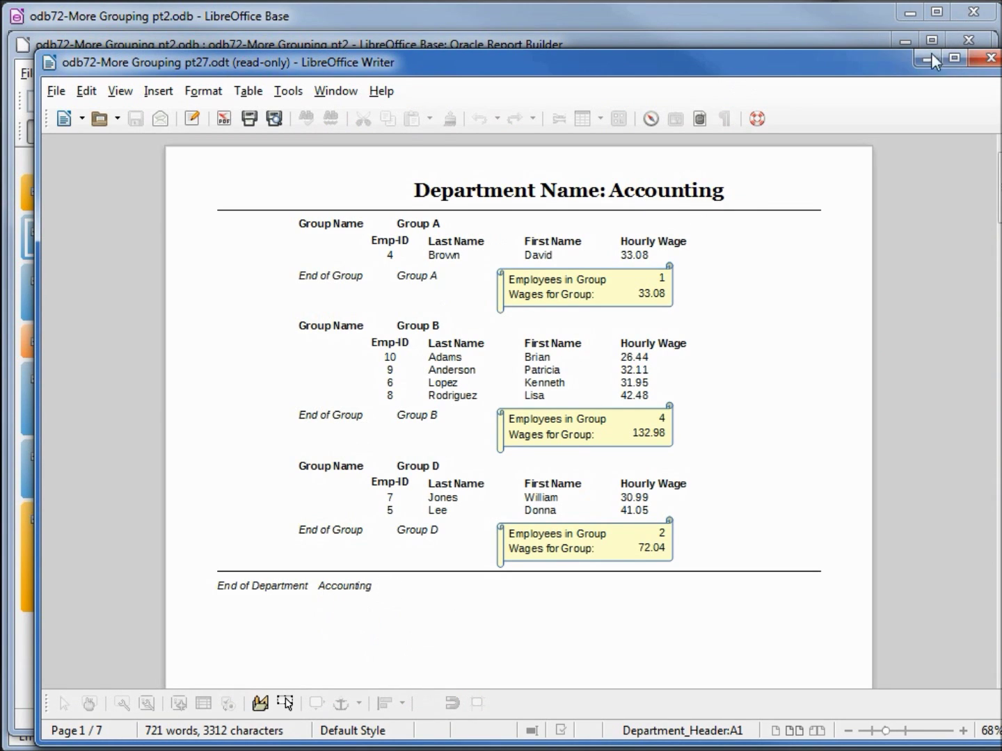
pyautogui.click(991, 59)
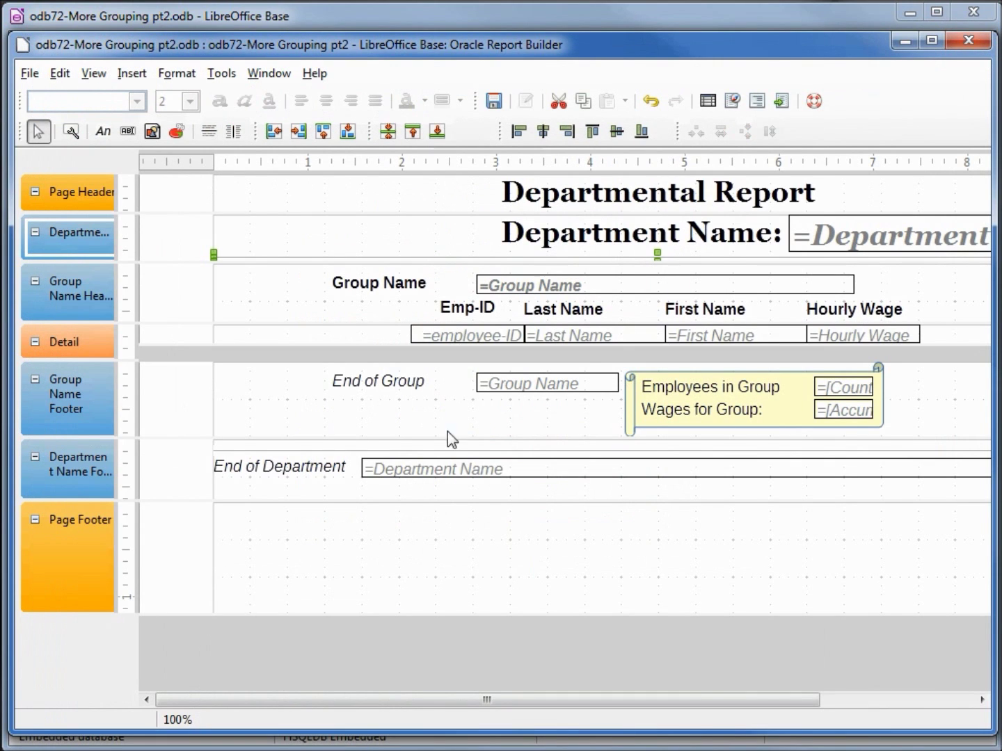
# Show the properties of the department field in the Department Name footer and set its width to 3.00"
pyautogui.click(405, 470)
pyautogui.click(71, 131)
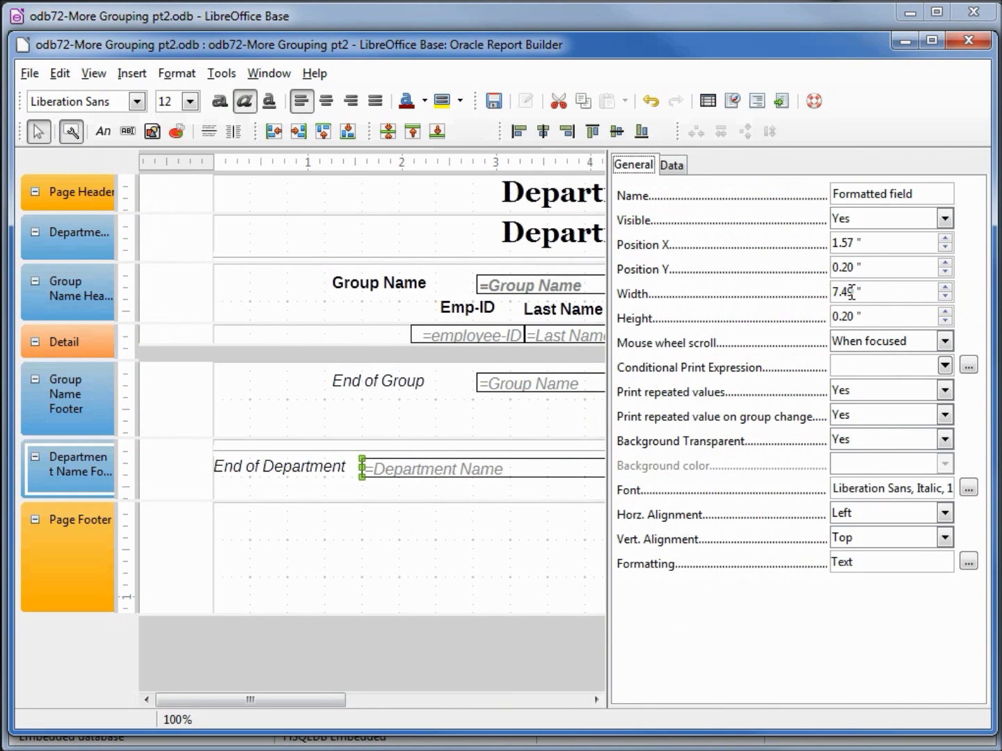
pyautogui.moveTo(877, 291); pyautogui.dragTo(819, 292)
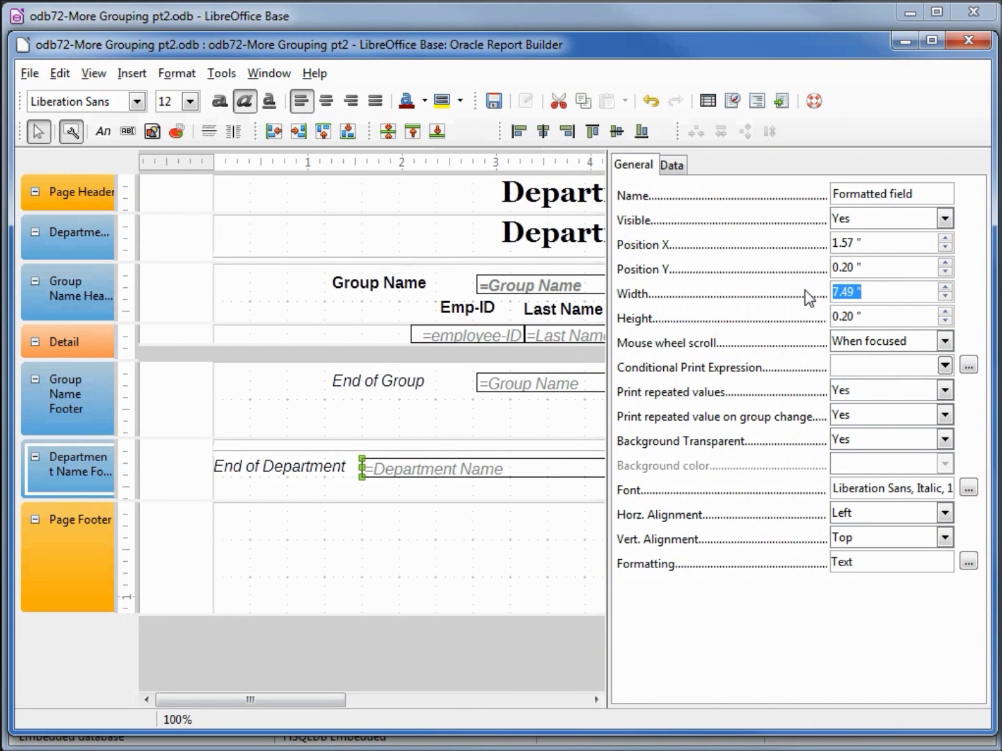
pyautogui.write('3')
pyautogui.press('Tab')
# Draw a text box about 0.89" wide at about X 6.30" in the Department Name footer, and place a copy beneath it at Y 0.43"
pyautogui.moveTo(275, 699); pyautogui.dragTo(447, 713)
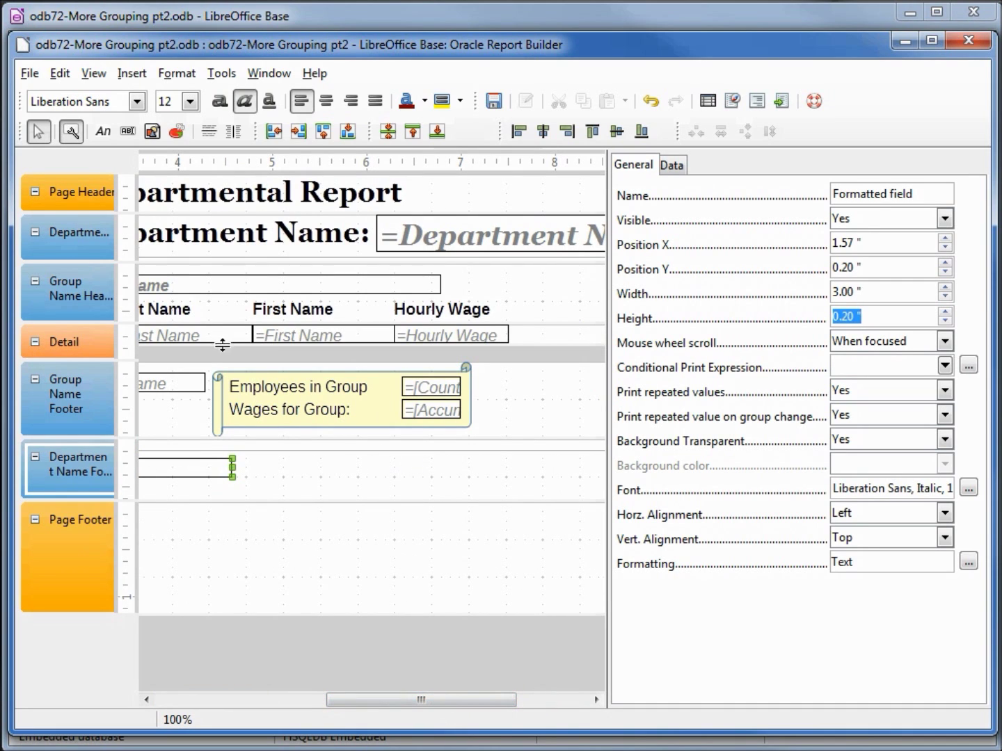
pyautogui.click(129, 132)
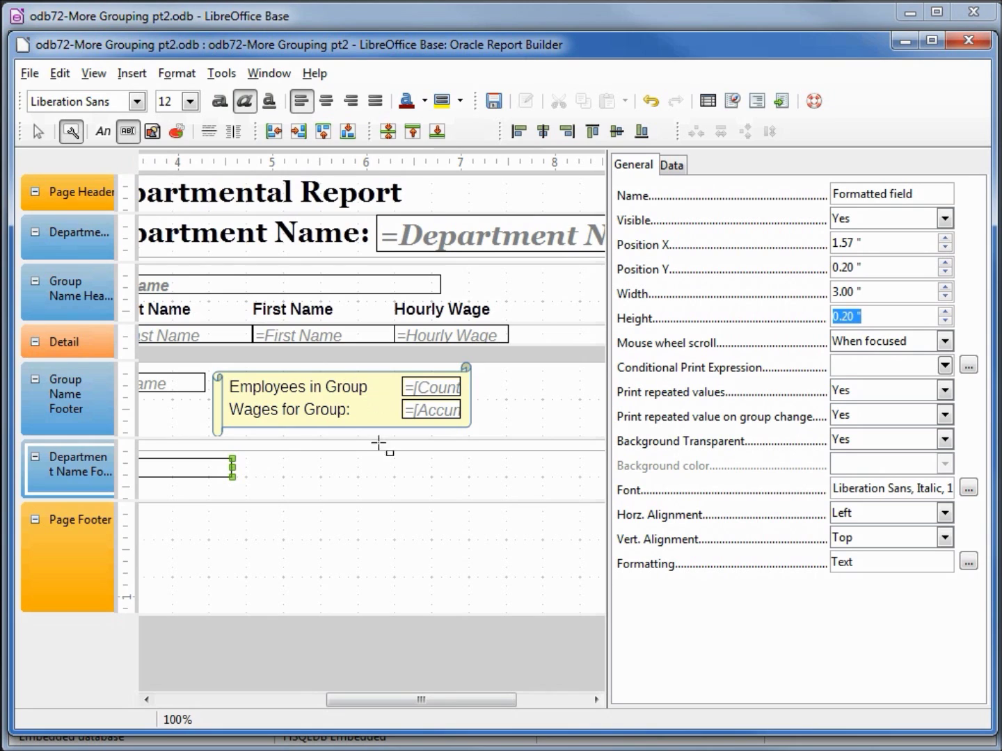
pyautogui.click(397, 479)
pyautogui.moveTo(396, 479); pyautogui.dragTo(480, 479)
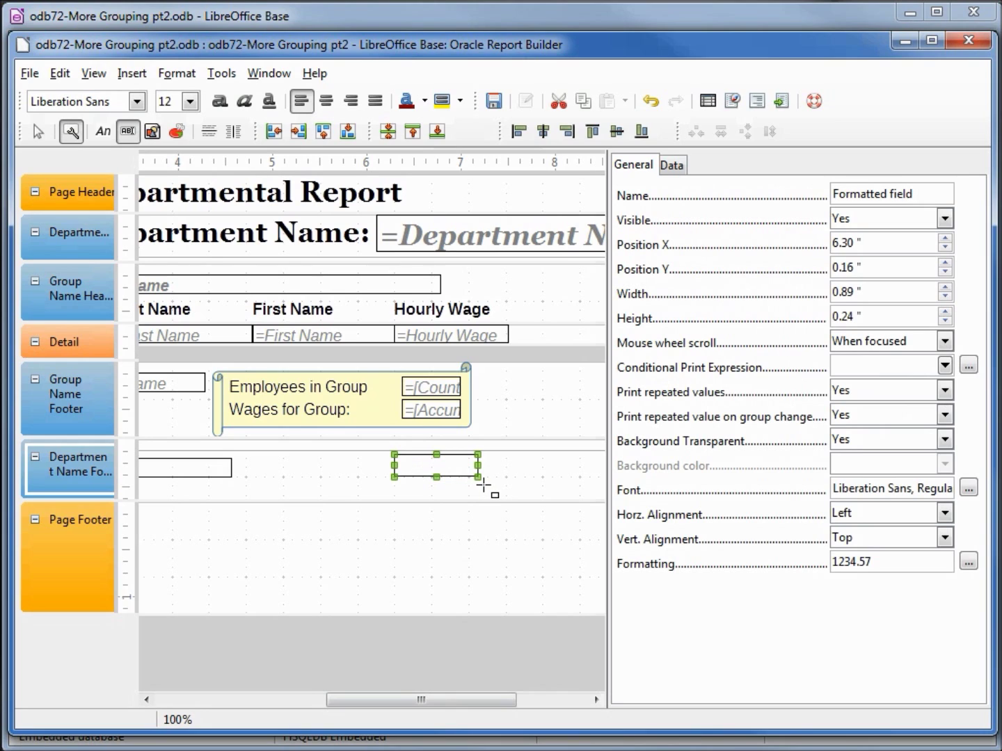
pyautogui.press('Down')
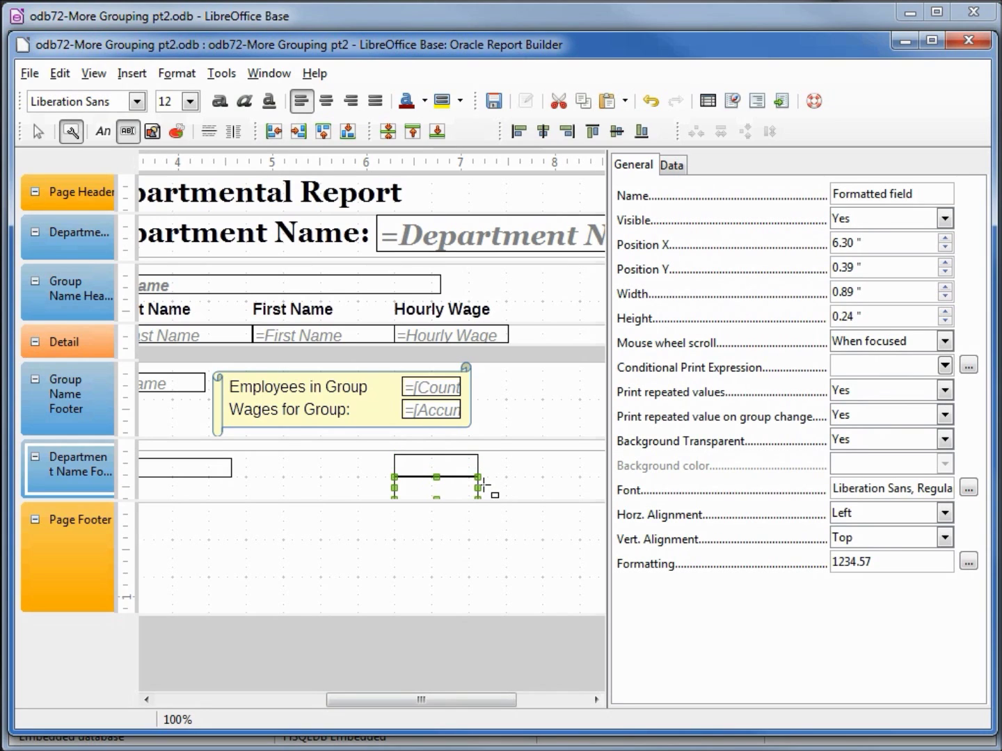
pyautogui.press('Down')
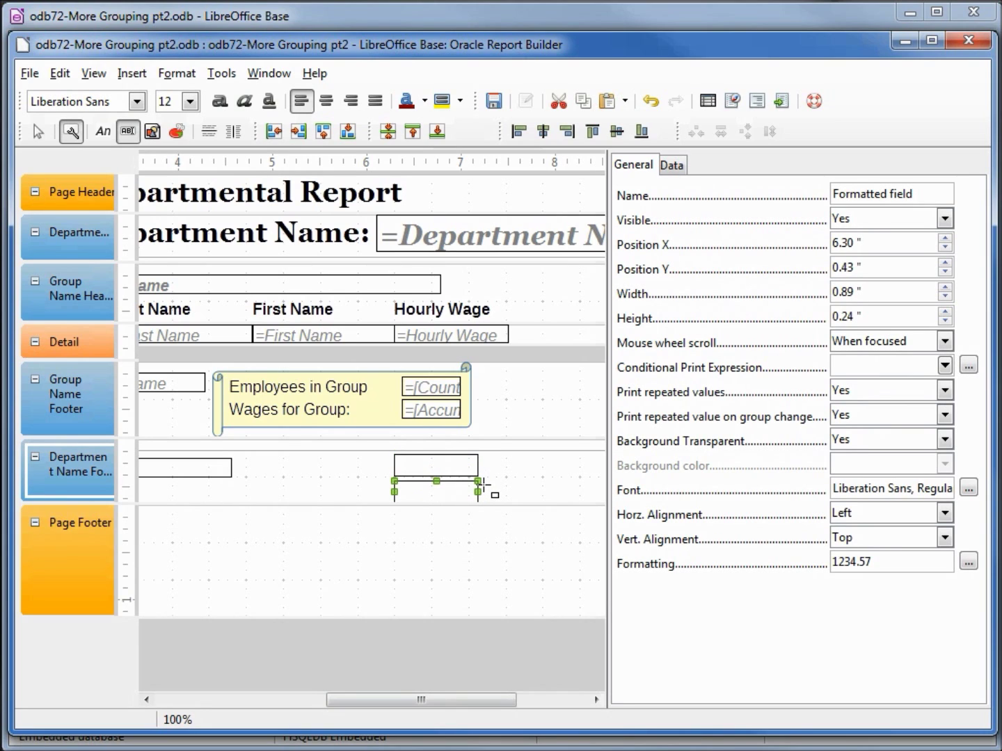
# Draw a label field about 1.67" wide directly before the upper new text box, and place a copy beneath it at Y 0.43"
pyautogui.click(104, 132)
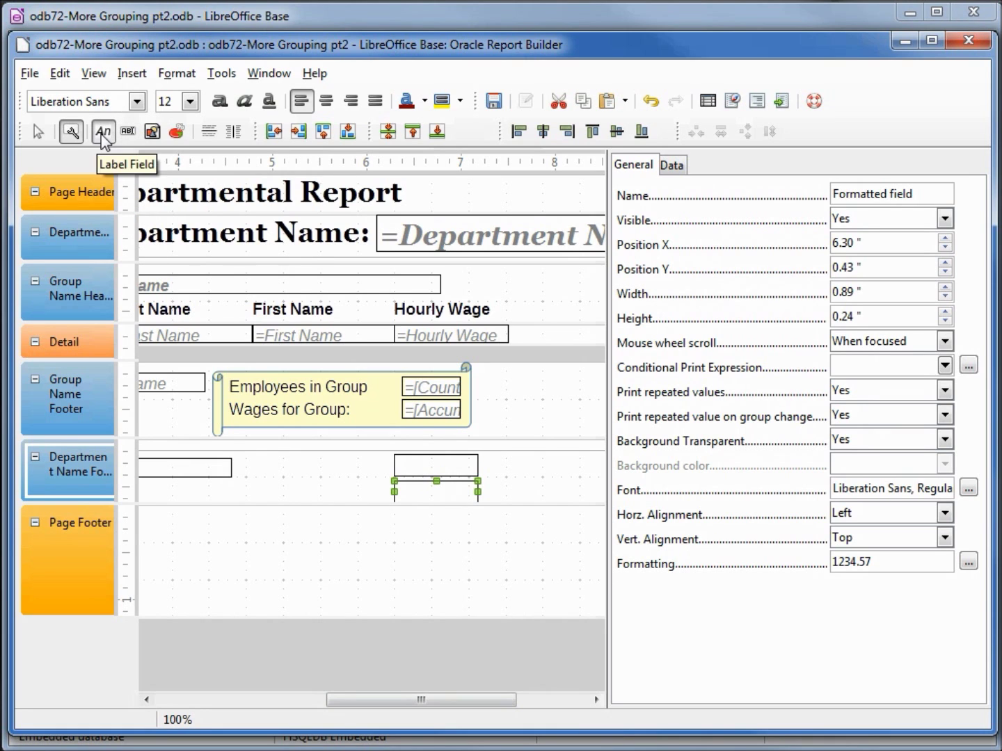
pyautogui.click(238, 462)
pyautogui.hscroll(-3, 300, 483)
pyautogui.moveTo(350, 508); pyautogui.dragTo(490, 510)
pyautogui.press('Up')
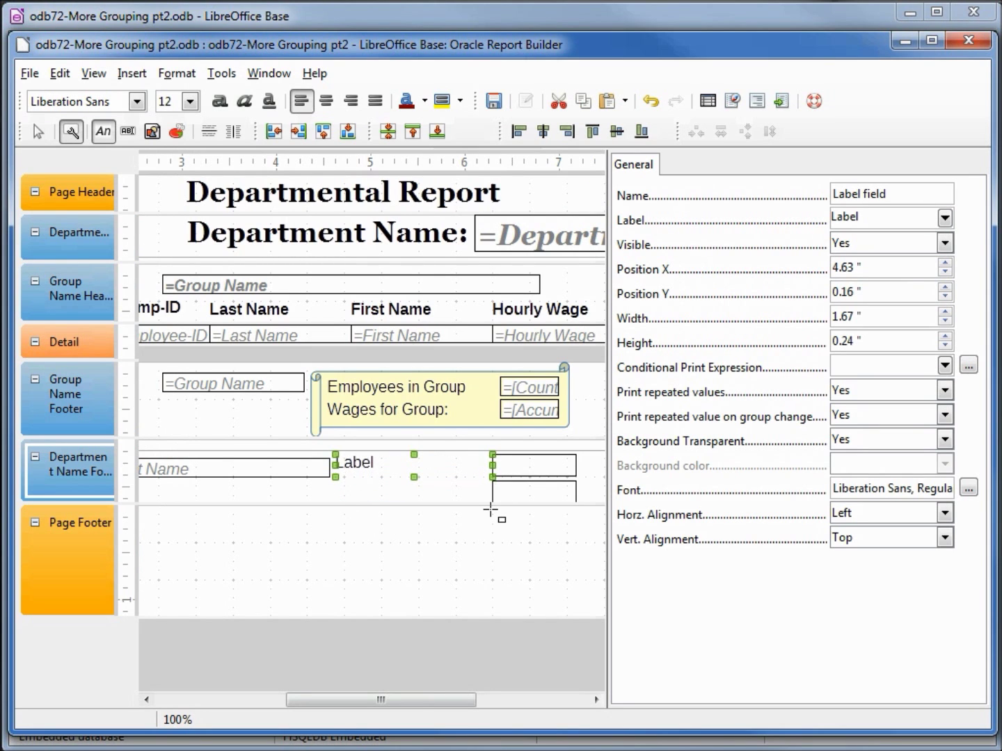
pyautogui.hotkey('ctrl', 'v')
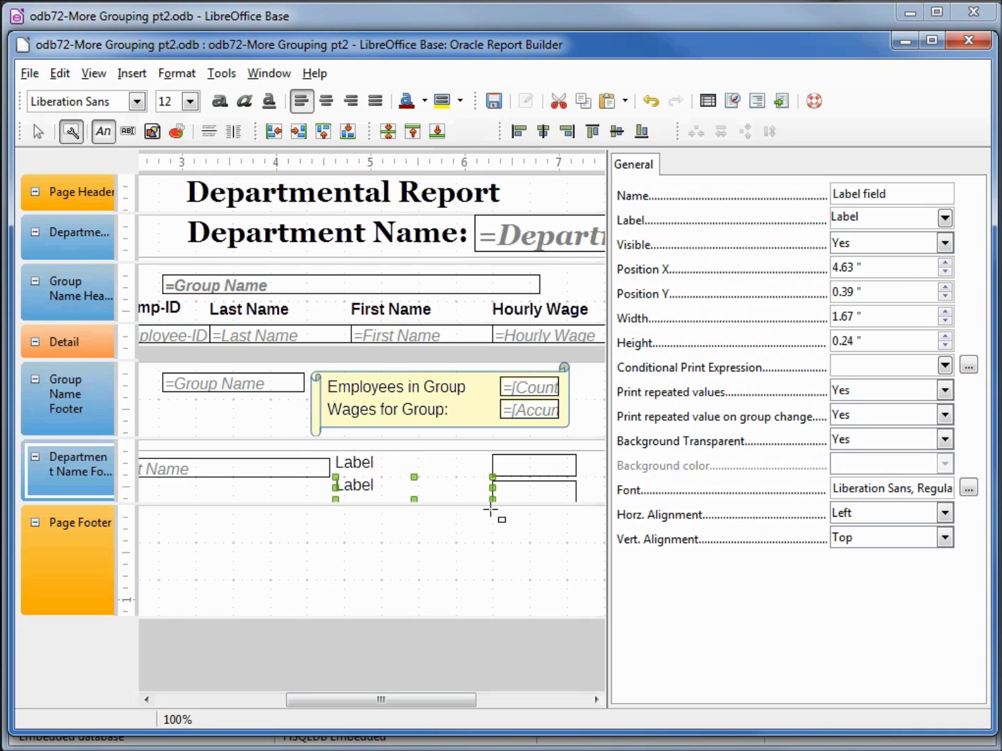
pyautogui.press('Down')
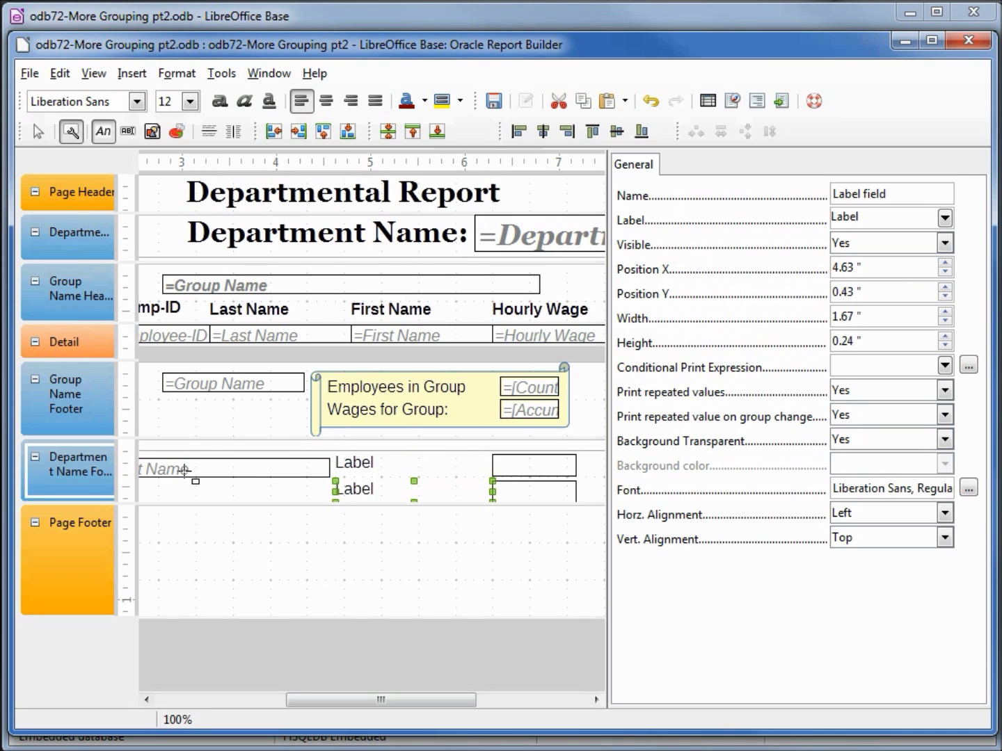
# Set the width of the department field in the Department Name footer to 2.00"
pyautogui.click(38, 131)
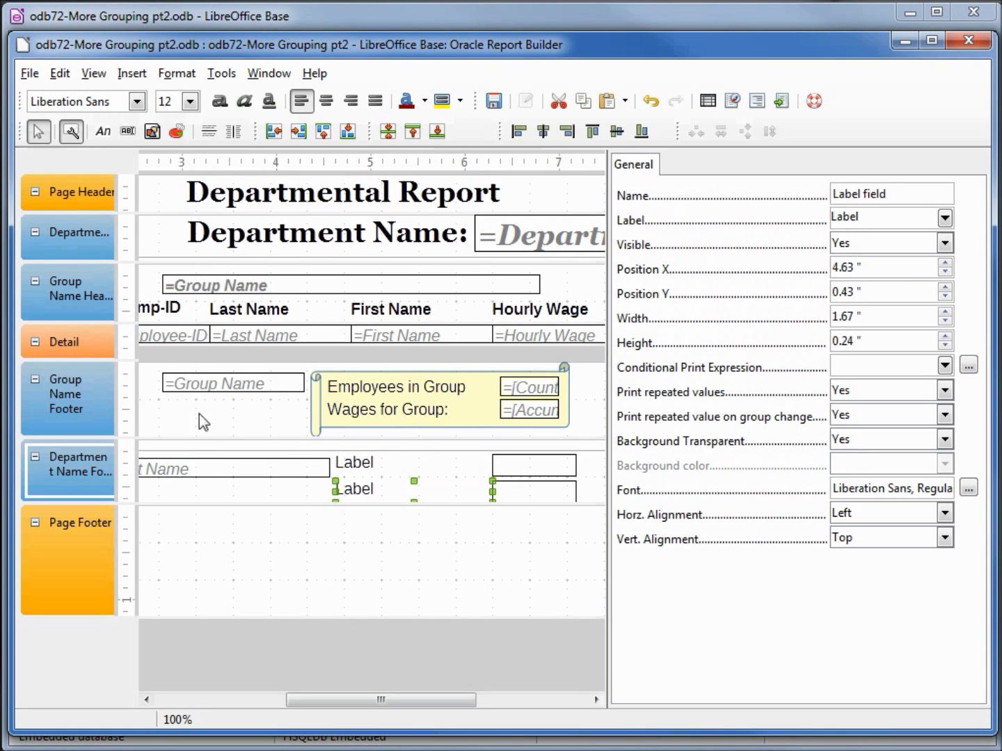
pyautogui.click(202, 462)
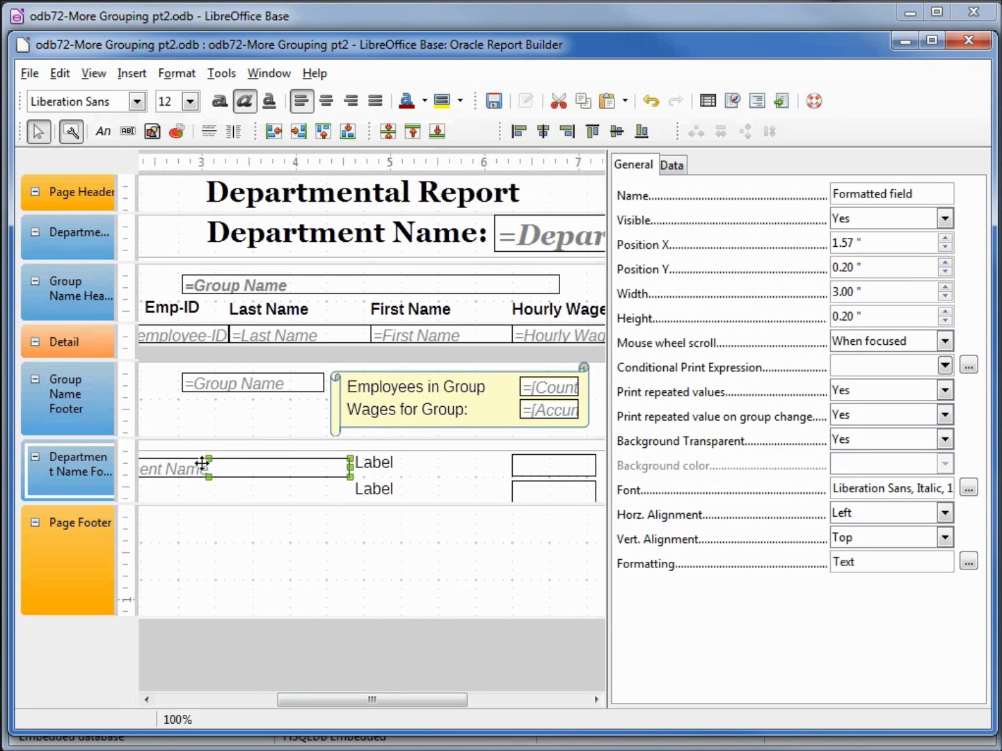
pyautogui.moveTo(874, 288); pyautogui.dragTo(824, 289)
pyautogui.write('2')
pyautogui.press('Tab')
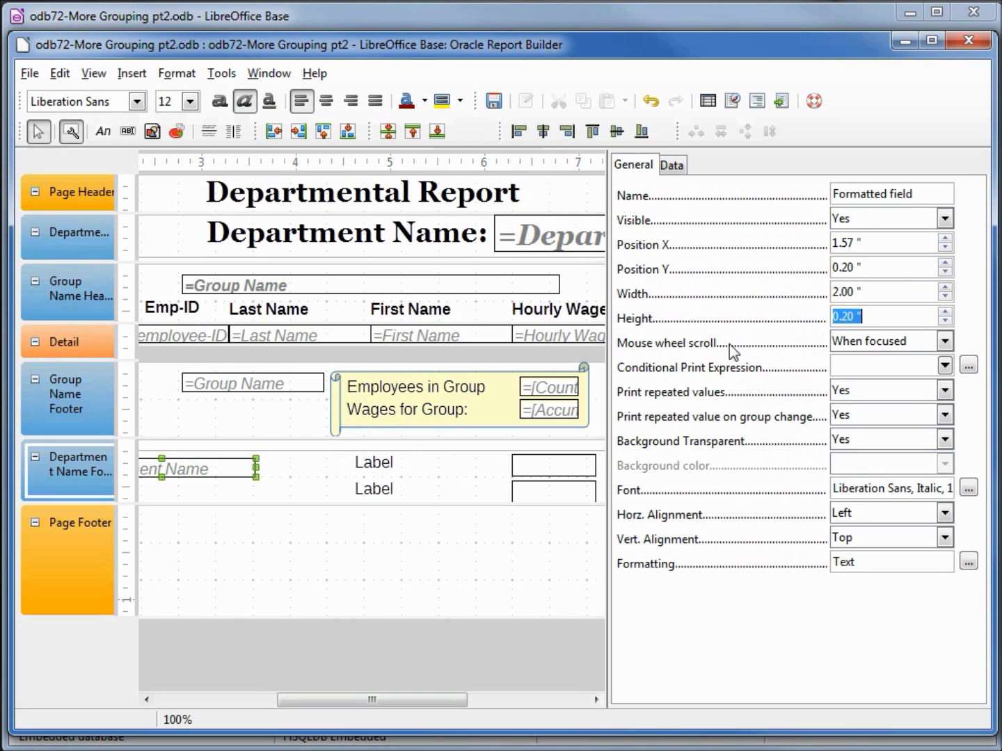
# Extend both new footer labels leftward together so they start at about 4.33" and are about 1.97" wide
pyautogui.click(366, 460)
pyautogui.keyDown('shift'); pyautogui.click(358, 488); pyautogui.keyUp('shift')
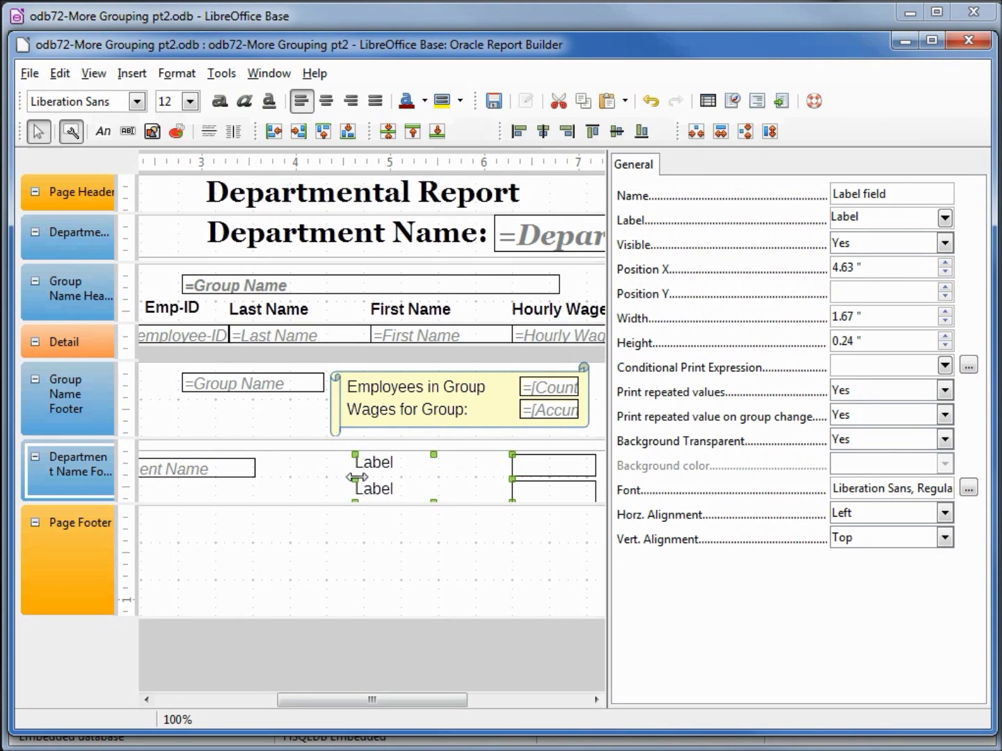
pyautogui.moveTo(356, 478); pyautogui.dragTo(326, 478)
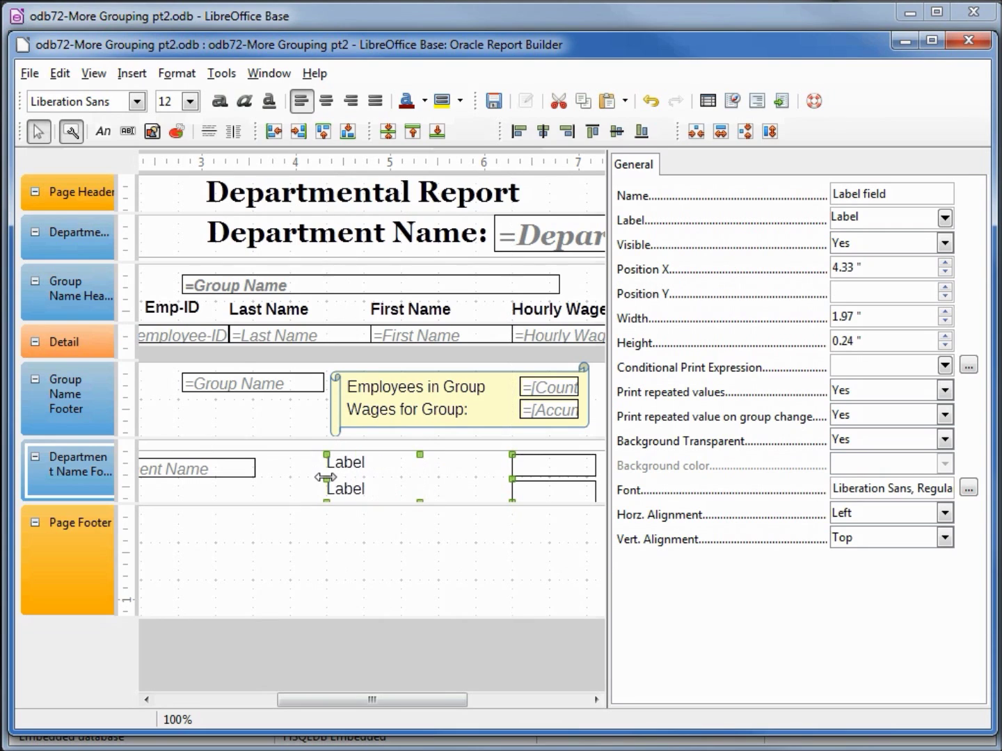
pyautogui.click(296, 489)
# Change the upper new label in the Department Name footer to "Employees in Department:"
pyautogui.click(335, 464)
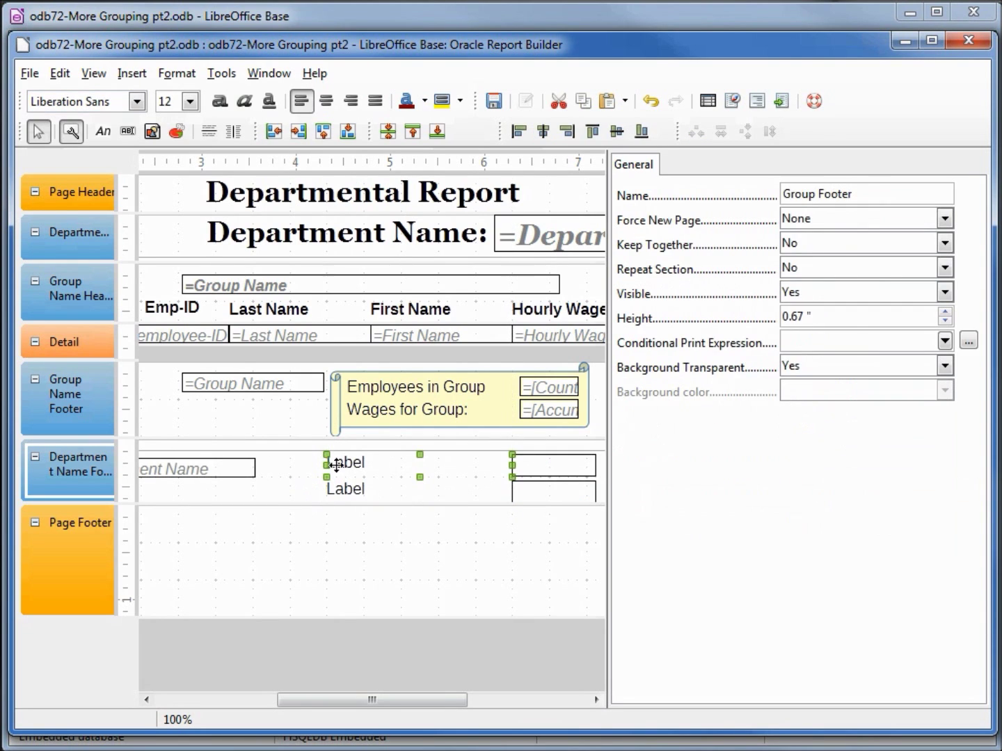
pyautogui.doubleClick(866, 218)
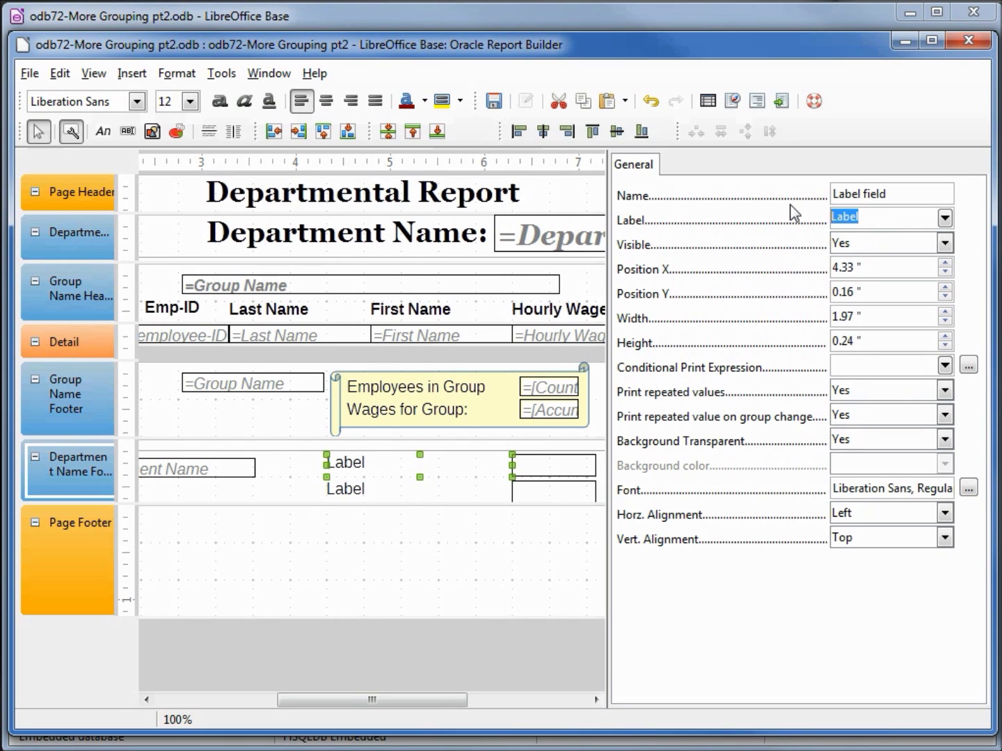
pyautogui.write('Employees in Department')
pyautogui.press('Up')
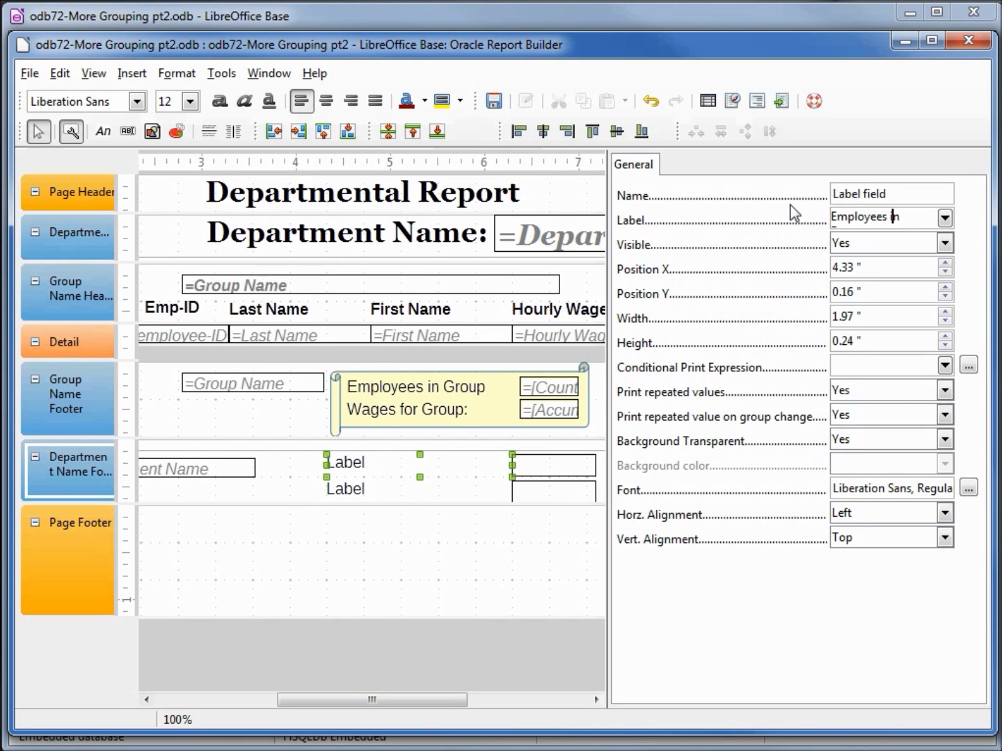
pyautogui.press('Down')
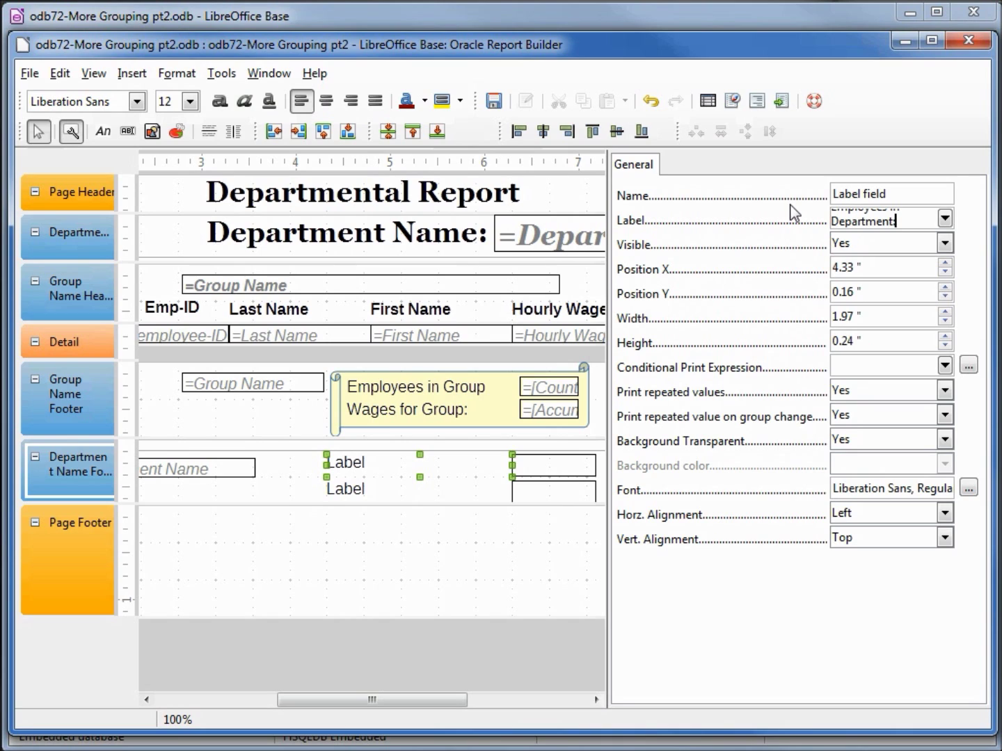
# Set the data field type of the text box beside the Employees in Department label to Counter
pyautogui.click(551, 462)
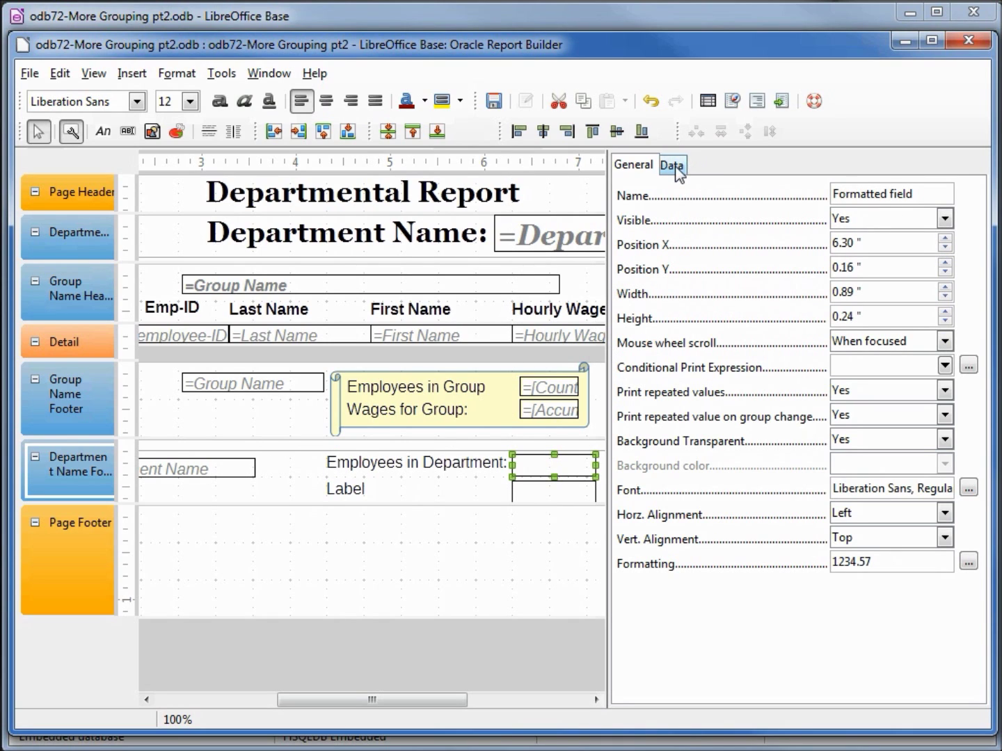
pyautogui.click(672, 167)
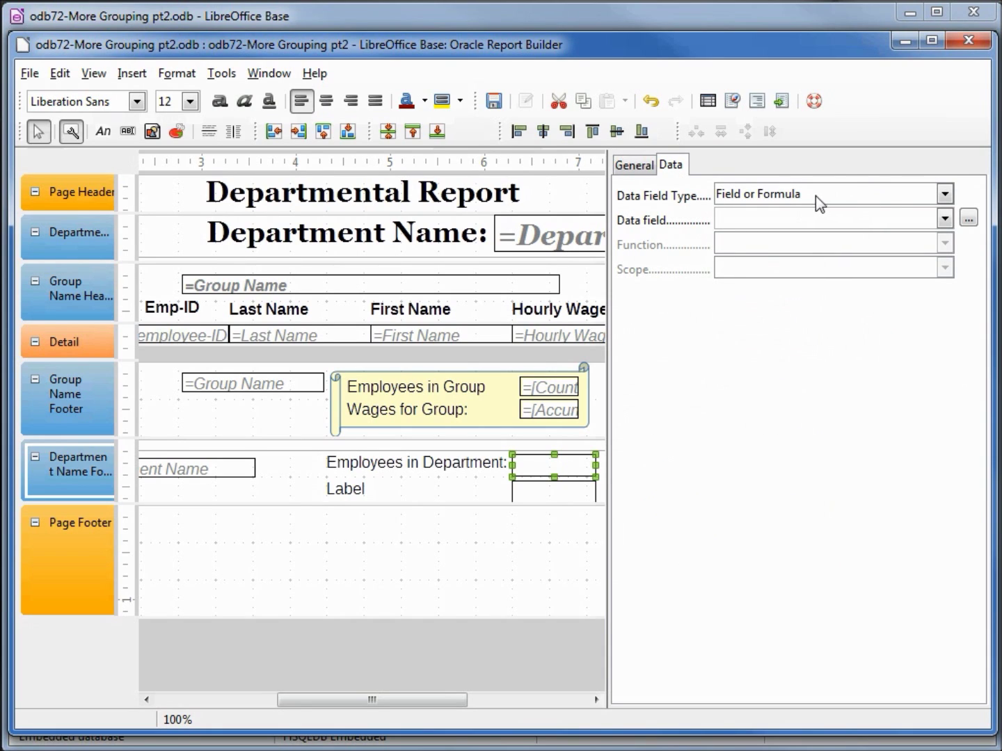
pyautogui.click(944, 195)
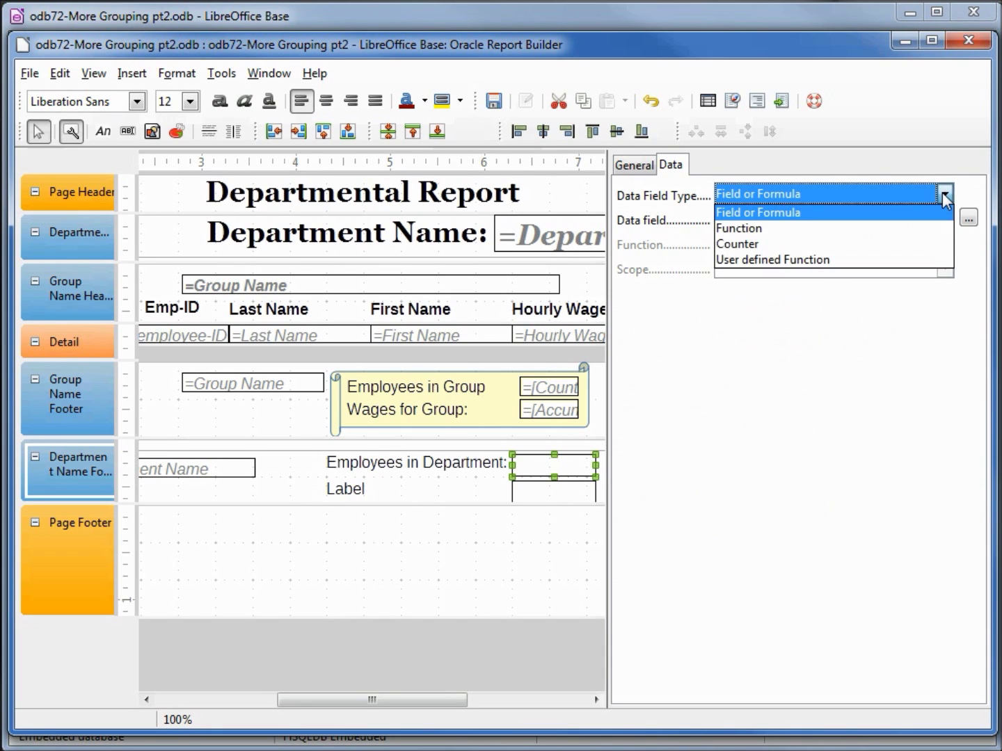
pyautogui.click(919, 249)
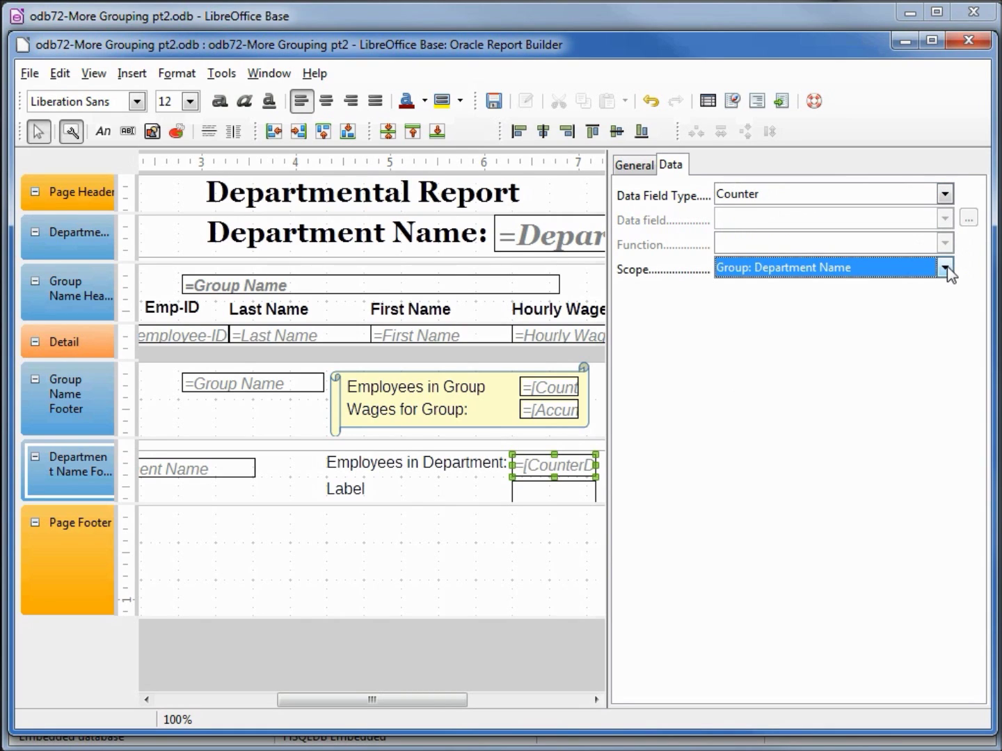
# Try the Report scope for the employee counter and return it to Group: Department Name
pyautogui.click(945, 268)
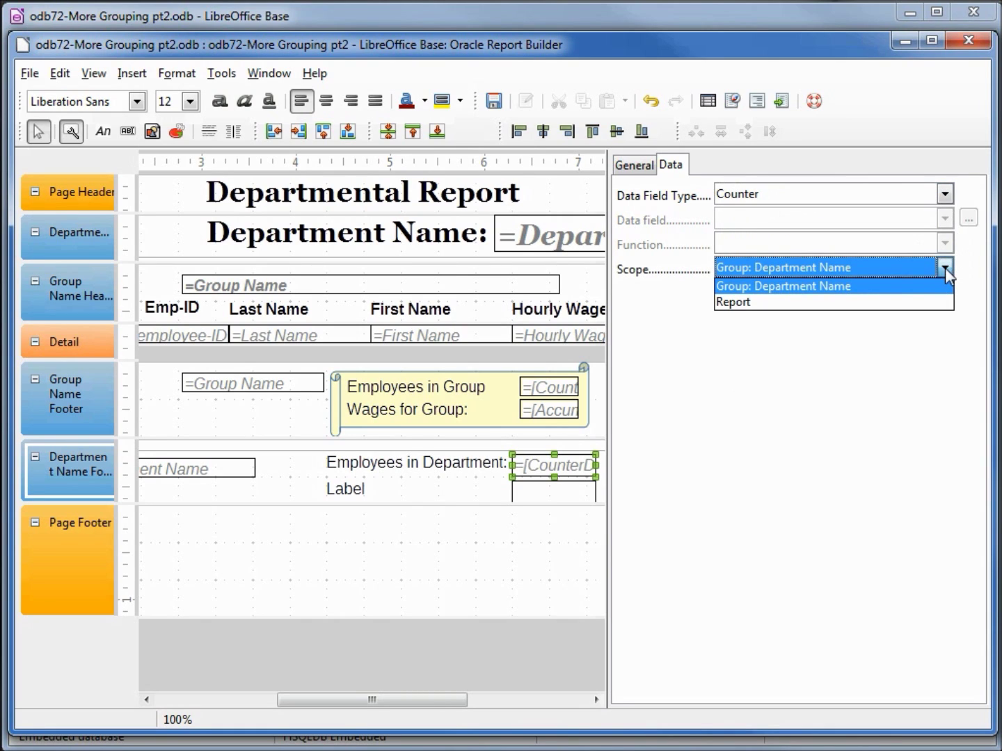
pyautogui.click(882, 310)
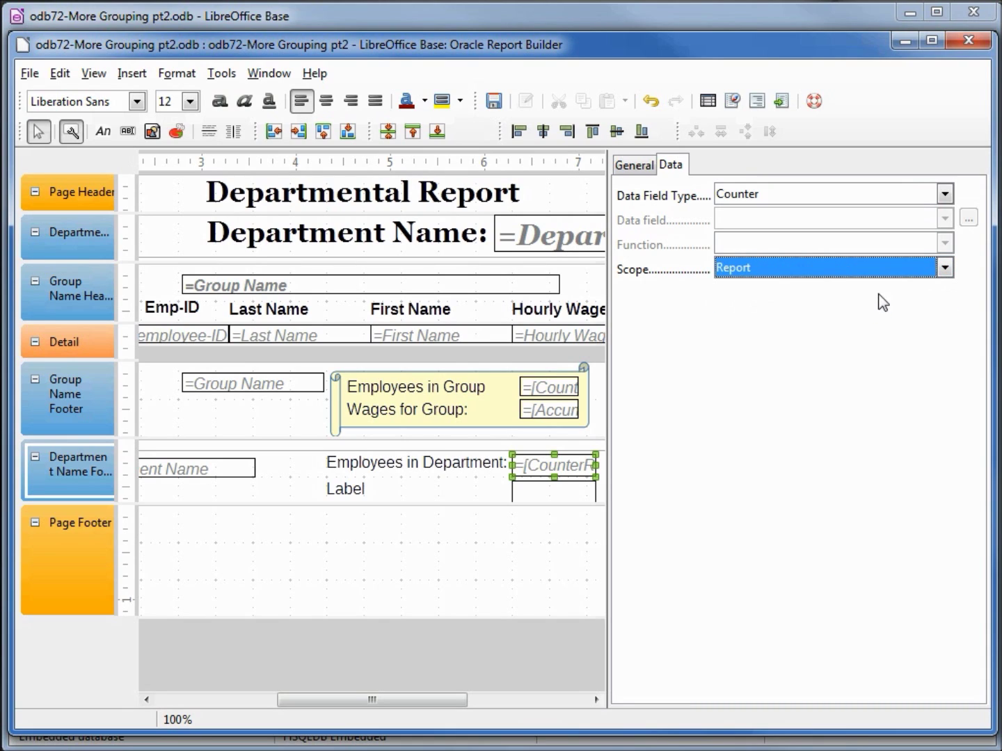
pyautogui.click(944, 268)
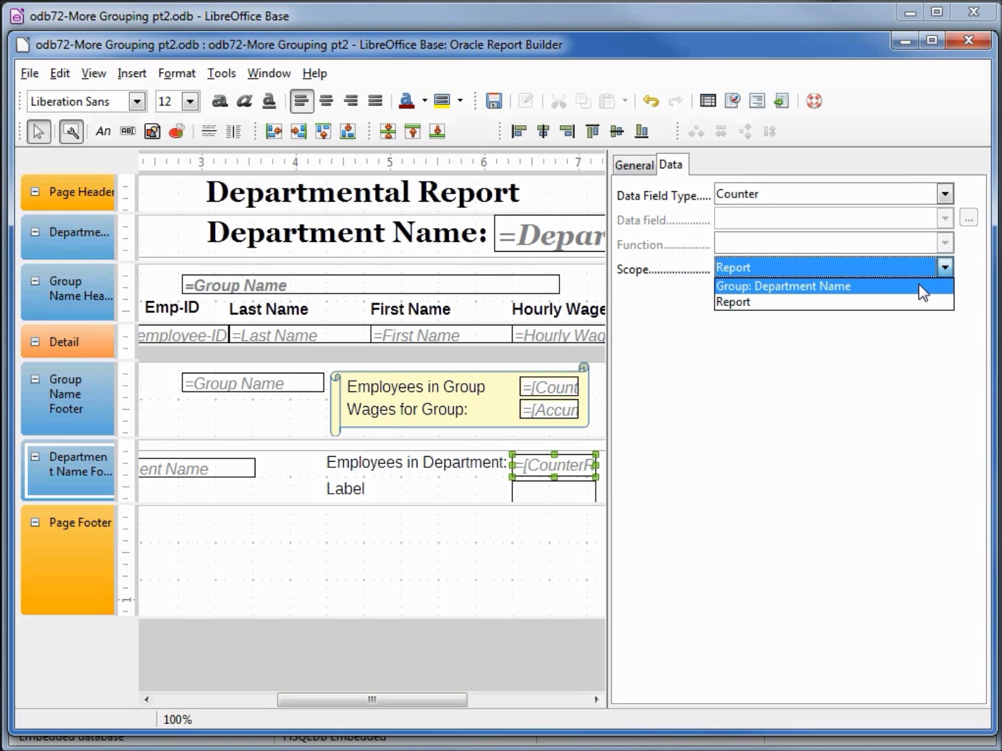
pyautogui.click(921, 287)
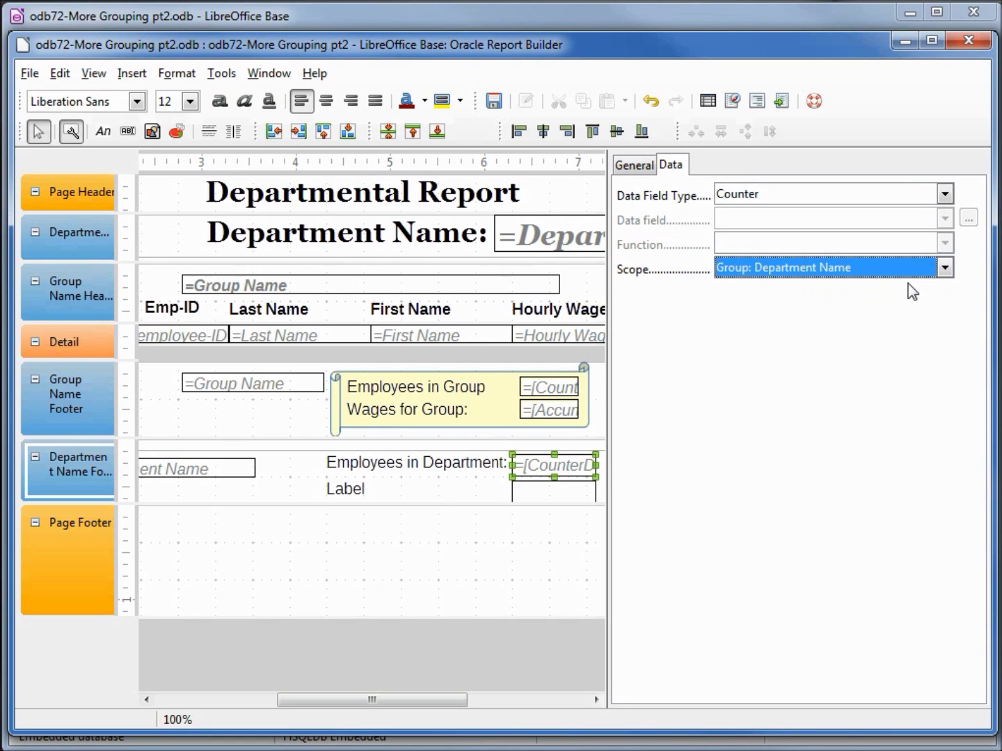
# Change the lower new label in the Department Name footer to "Wages for Department" and select the empty text box beside it
pyautogui.click(350, 495)
pyautogui.click(882, 217)
pyautogui.moveTo(882, 217); pyautogui.dragTo(830, 218)
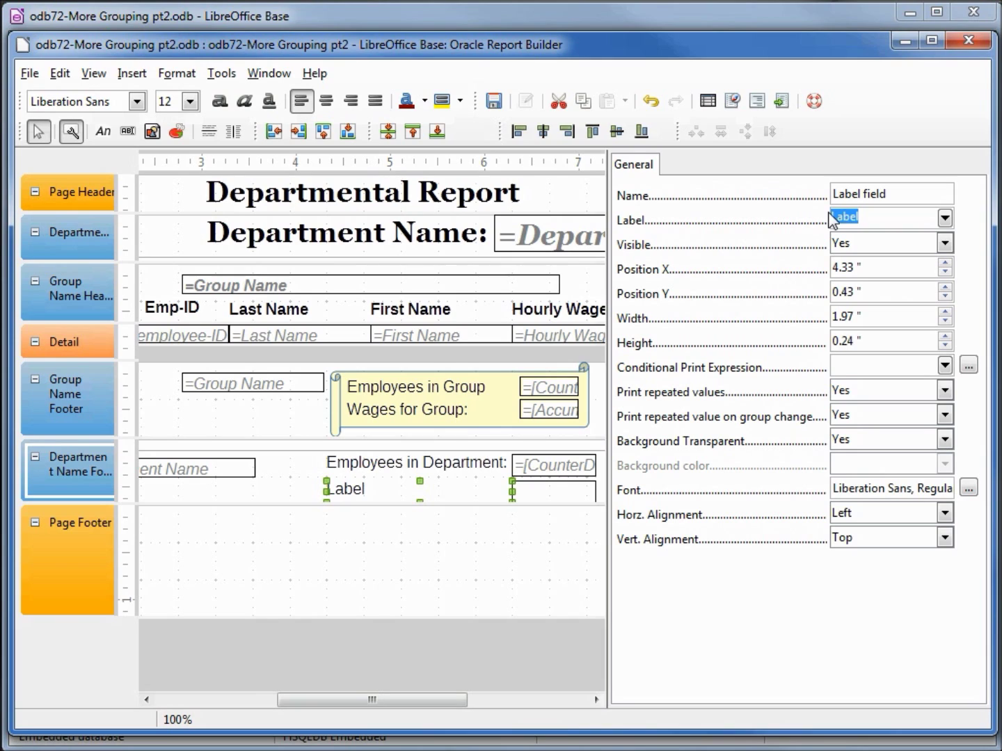
pyautogui.press('BackSpace')
pyautogui.write('Wages for Department')
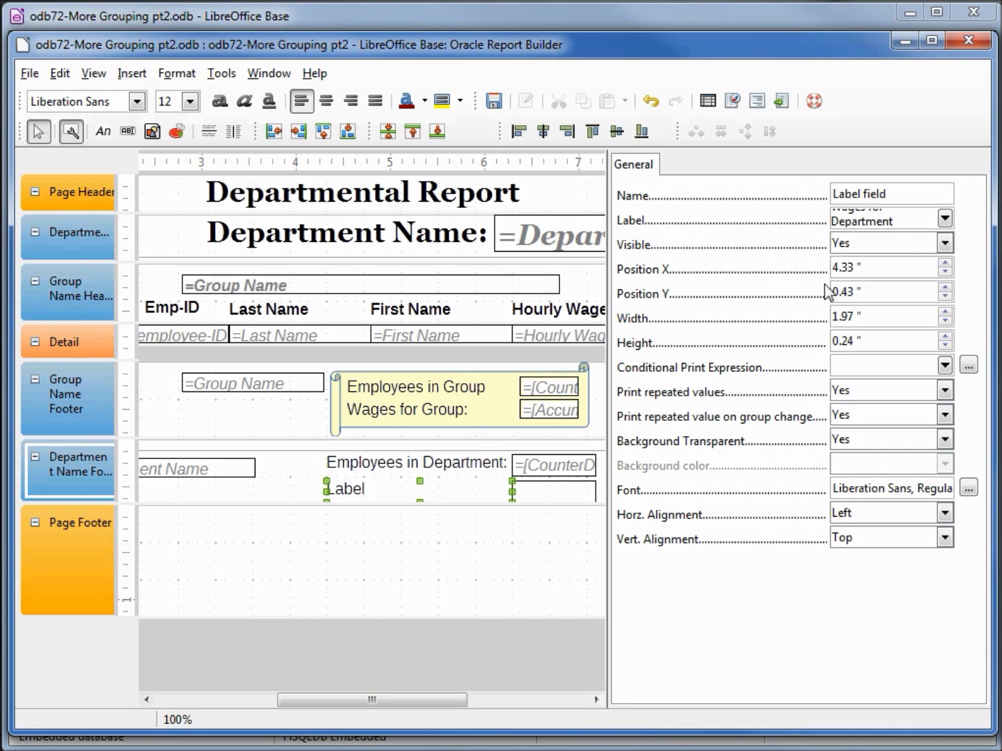
pyautogui.click(566, 499)
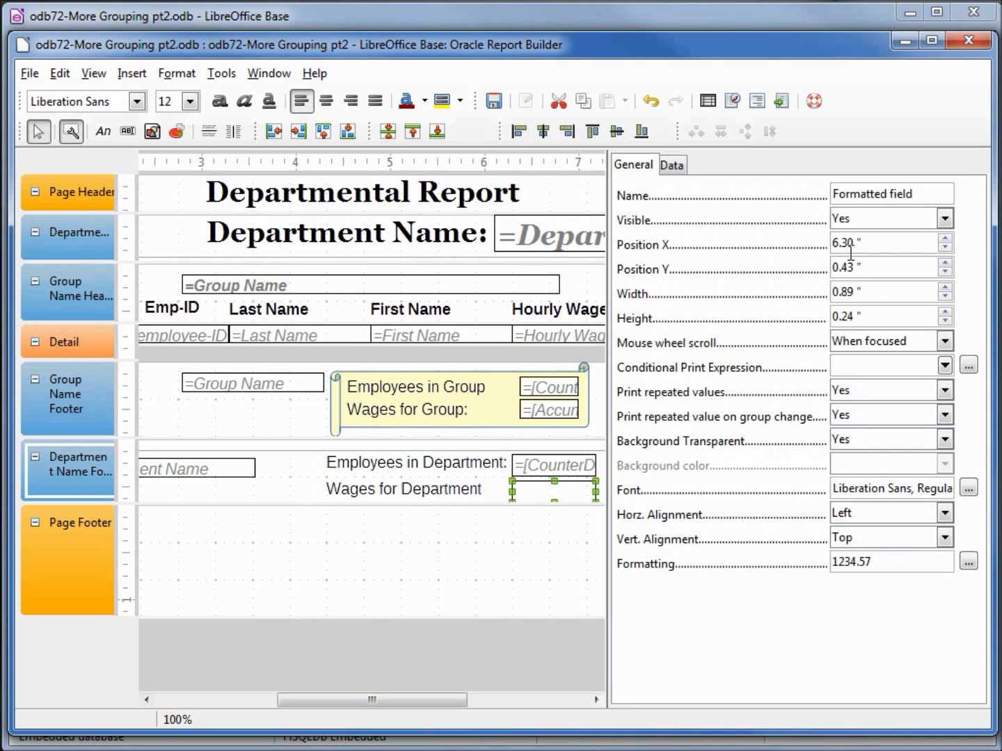
# Make the empty text box beside Wages for Department accumulate Hourly Wage for the Department Name group, and preview the report
pyautogui.click(680, 166)
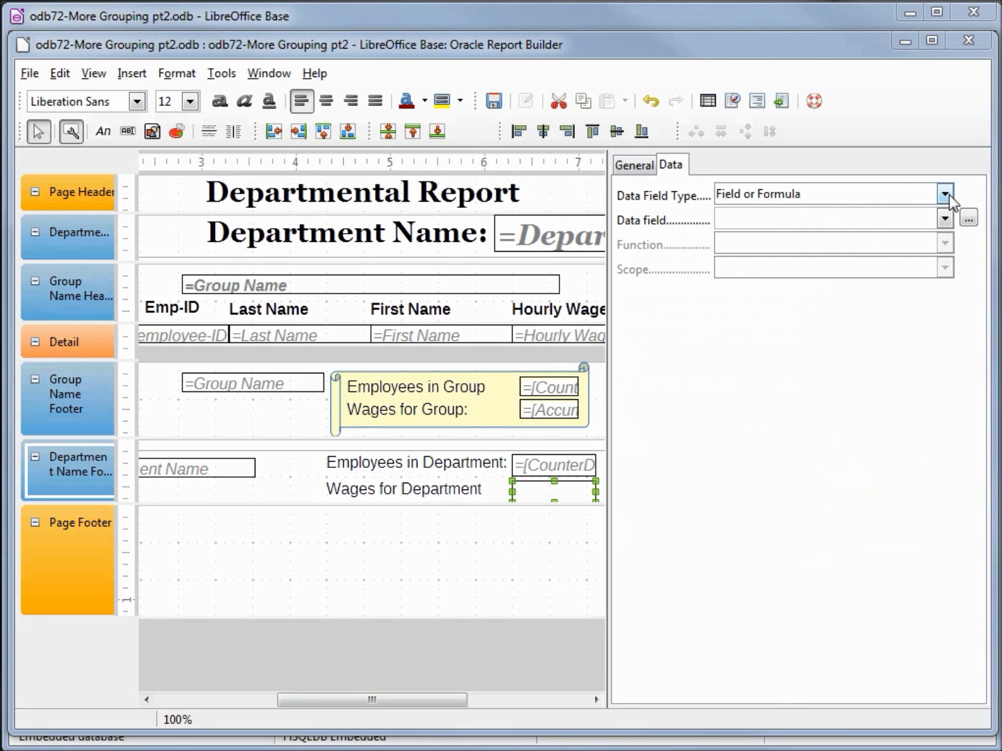
pyautogui.click(948, 196)
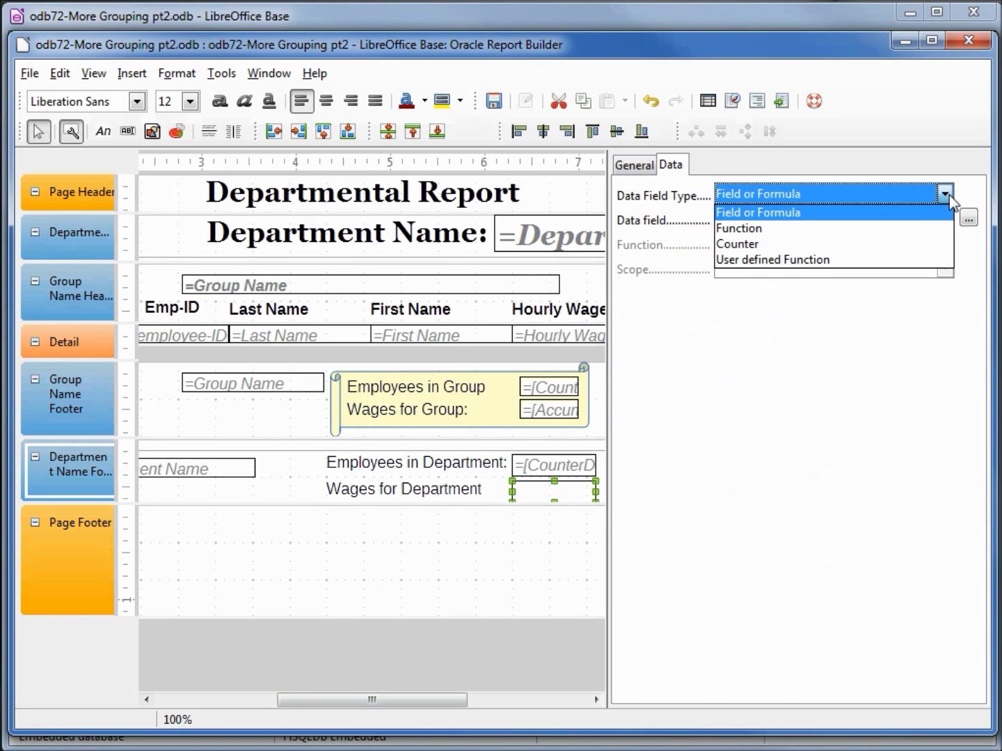
pyautogui.click(891, 228)
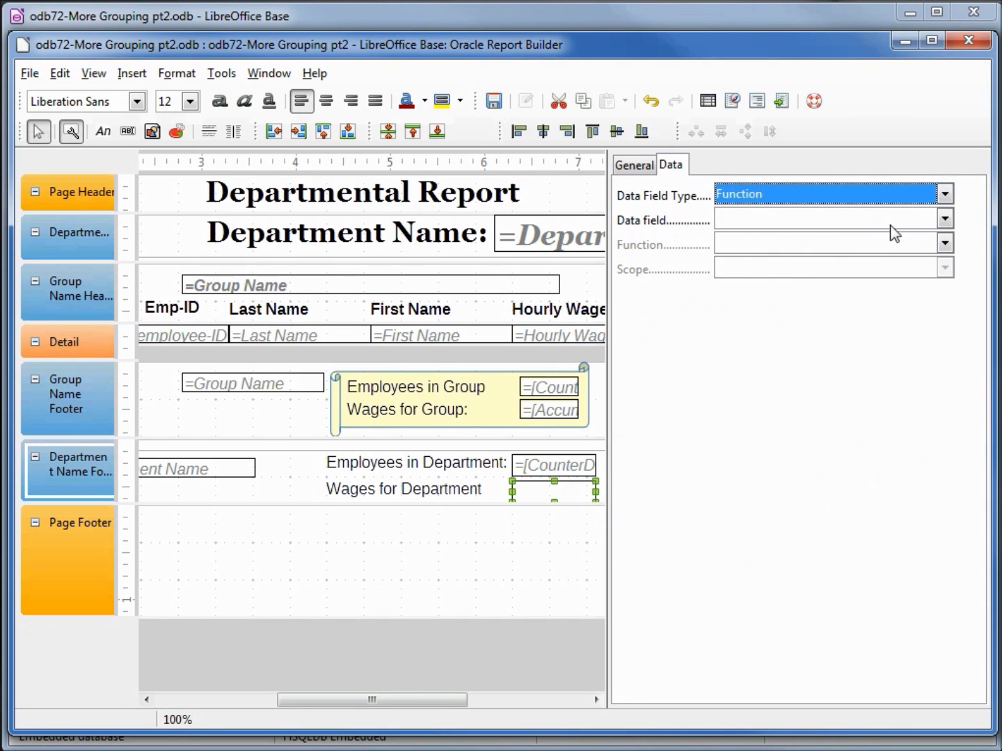
pyautogui.click(946, 220)
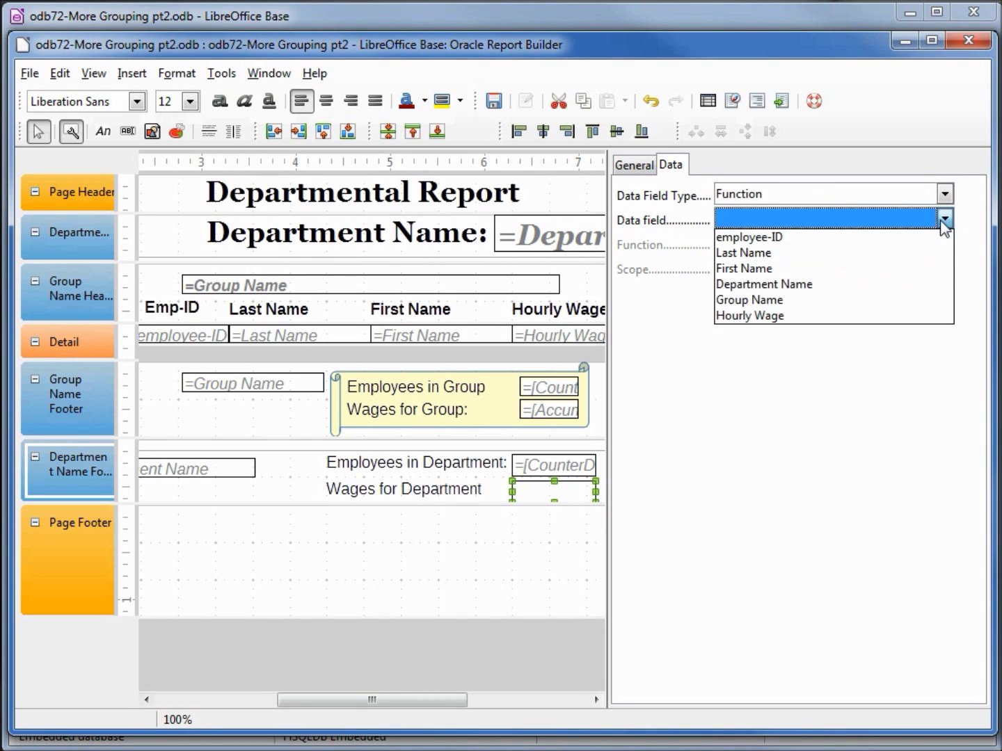
pyautogui.click(840, 316)
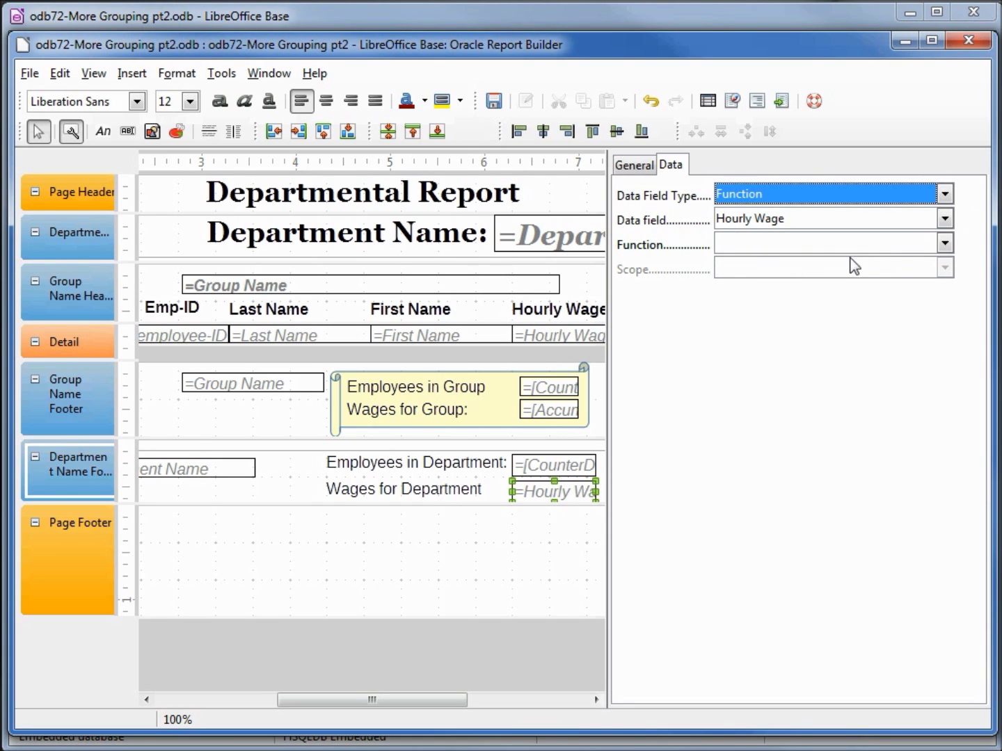
pyautogui.click(944, 244)
pyautogui.click(909, 263)
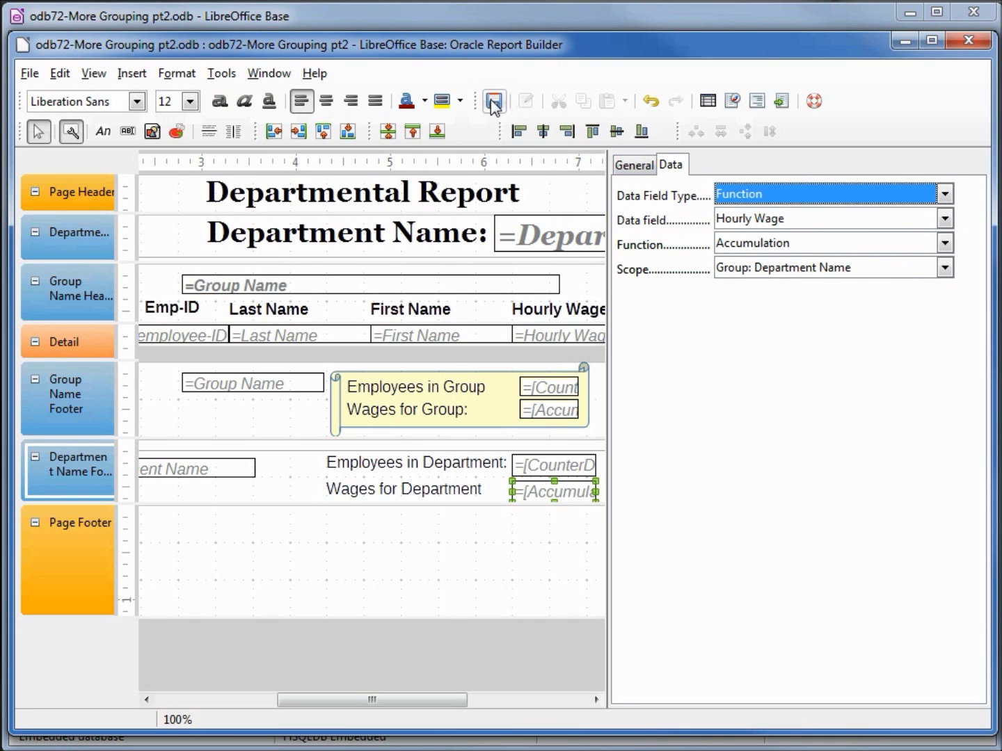
pyautogui.click(782, 101)
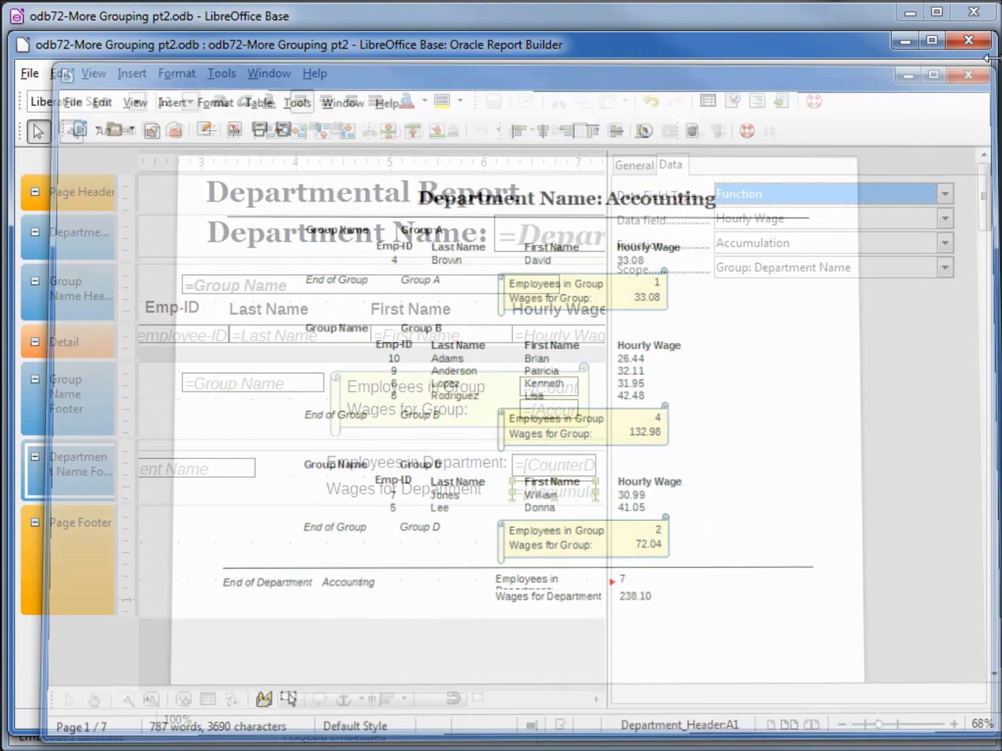
pyautogui.click(992, 58)
# Widen the Employees in Department label leftward to about 2.26 inches and right-align both labels in the Department Name footer
pyautogui.click(330, 466)
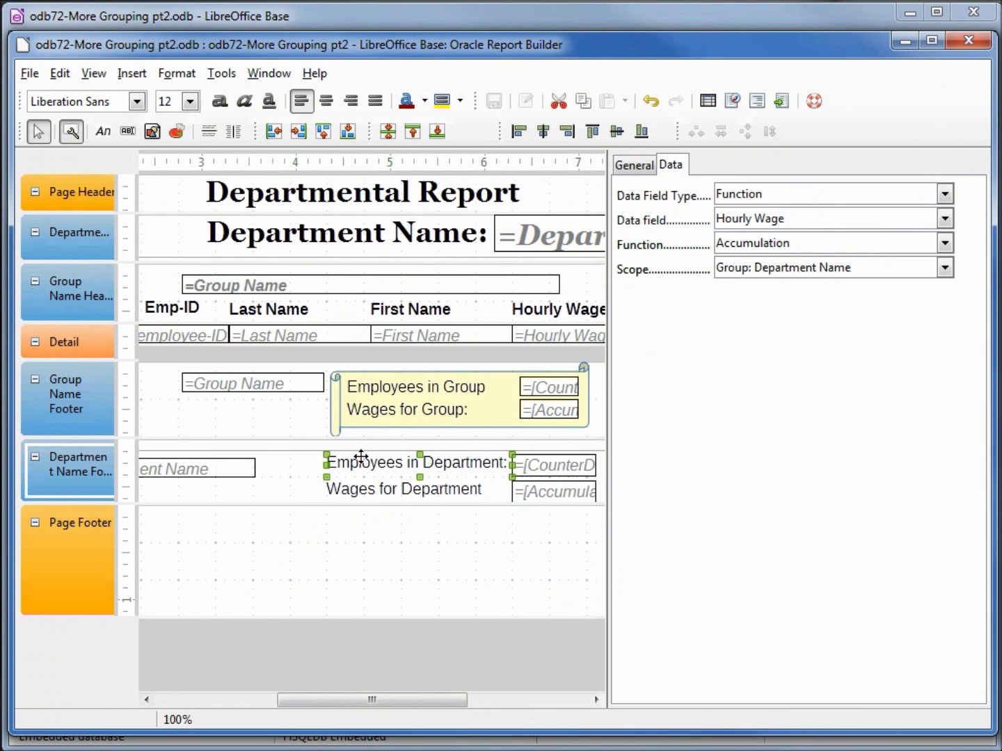
pyautogui.moveTo(322, 465); pyautogui.dragTo(299, 464)
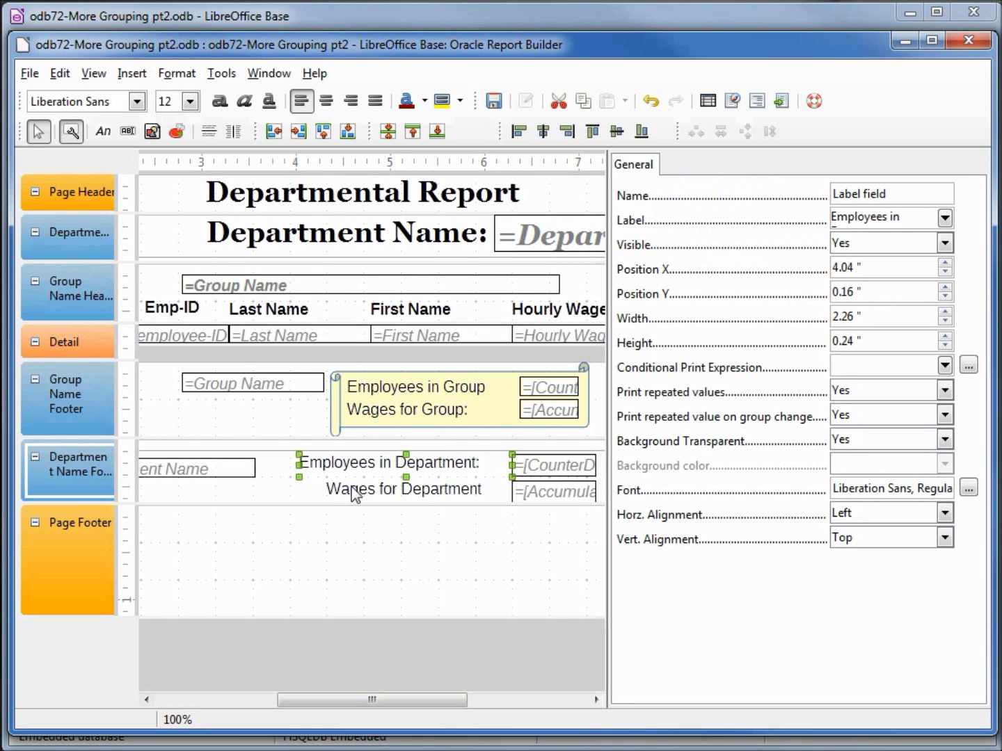
pyautogui.click(355, 496)
pyautogui.keyDown('shift'); pyautogui.click(386, 465); pyautogui.keyUp('shift')
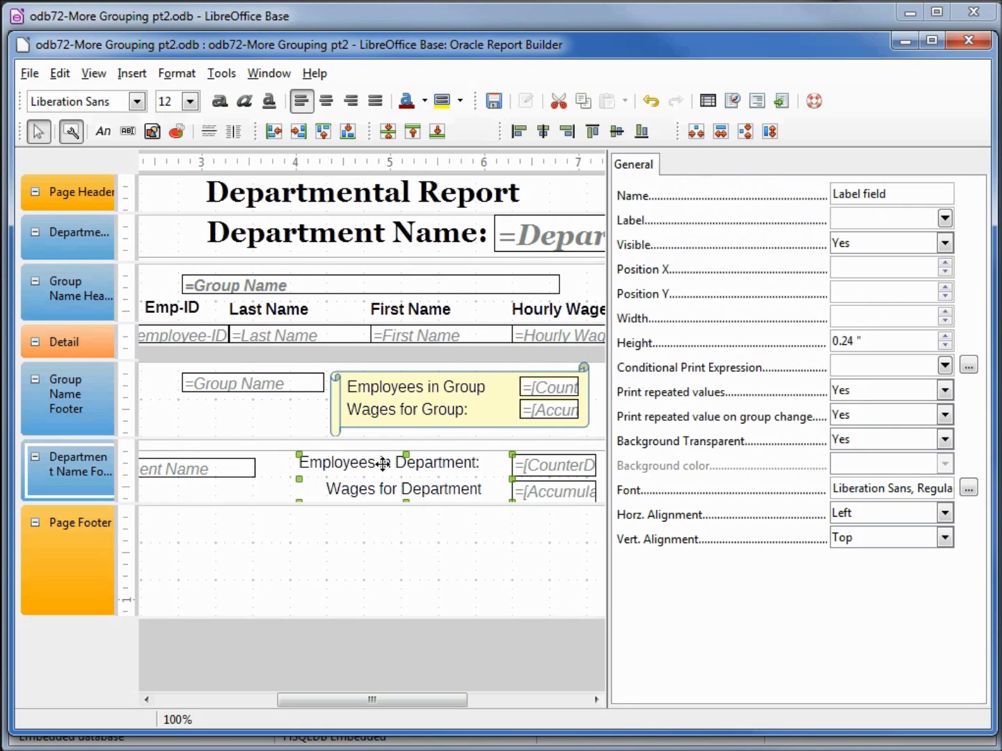
pyautogui.click(945, 513)
pyautogui.click(920, 548)
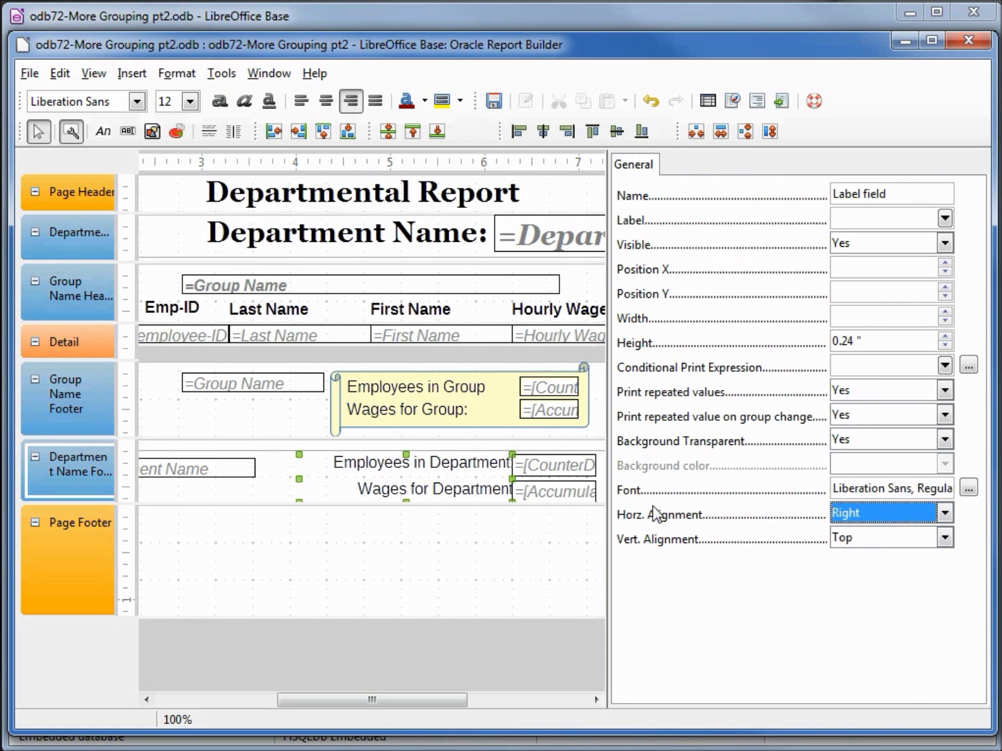
# Right-align the employee counter and wage total text boxes in the Department Name footer
pyautogui.click(554, 468)
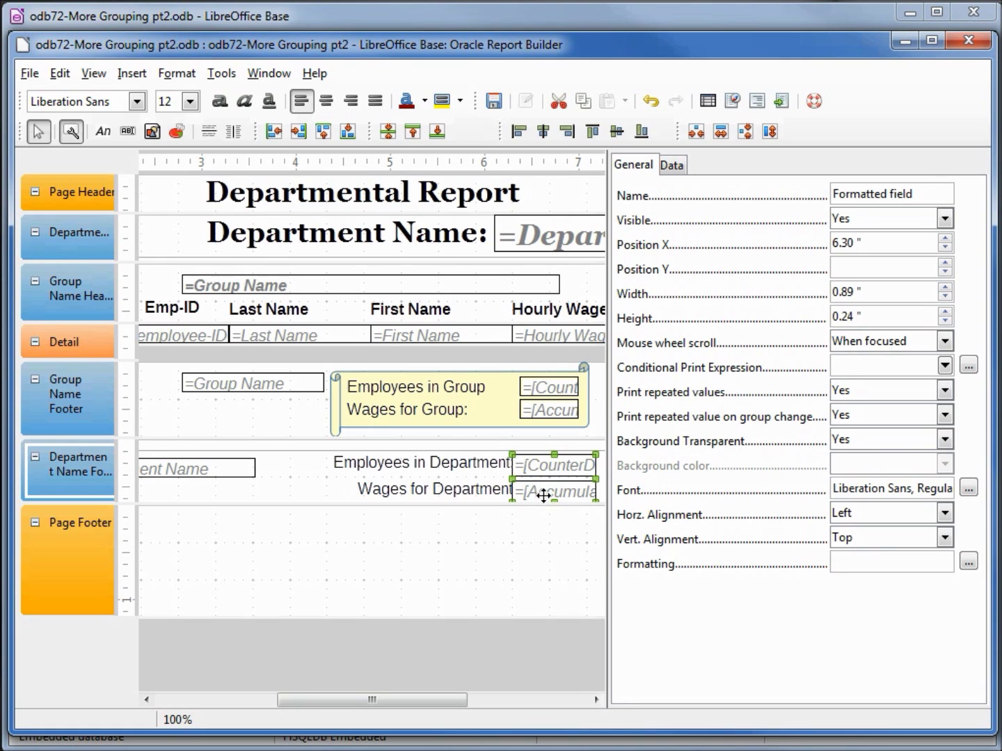
pyautogui.click(945, 515)
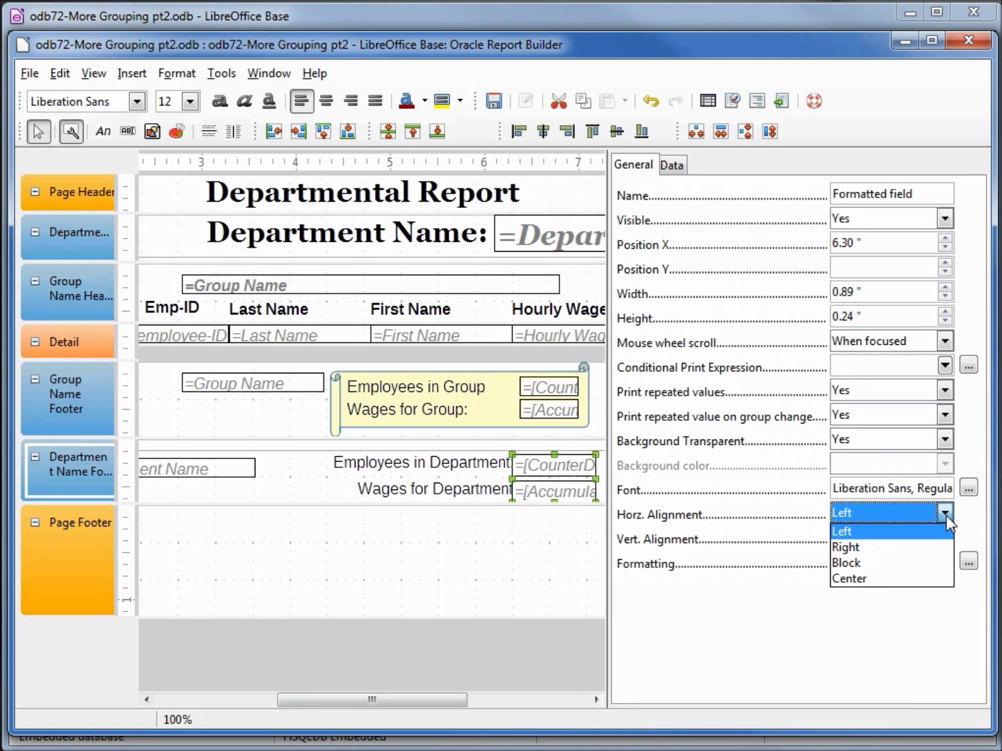
pyautogui.click(908, 549)
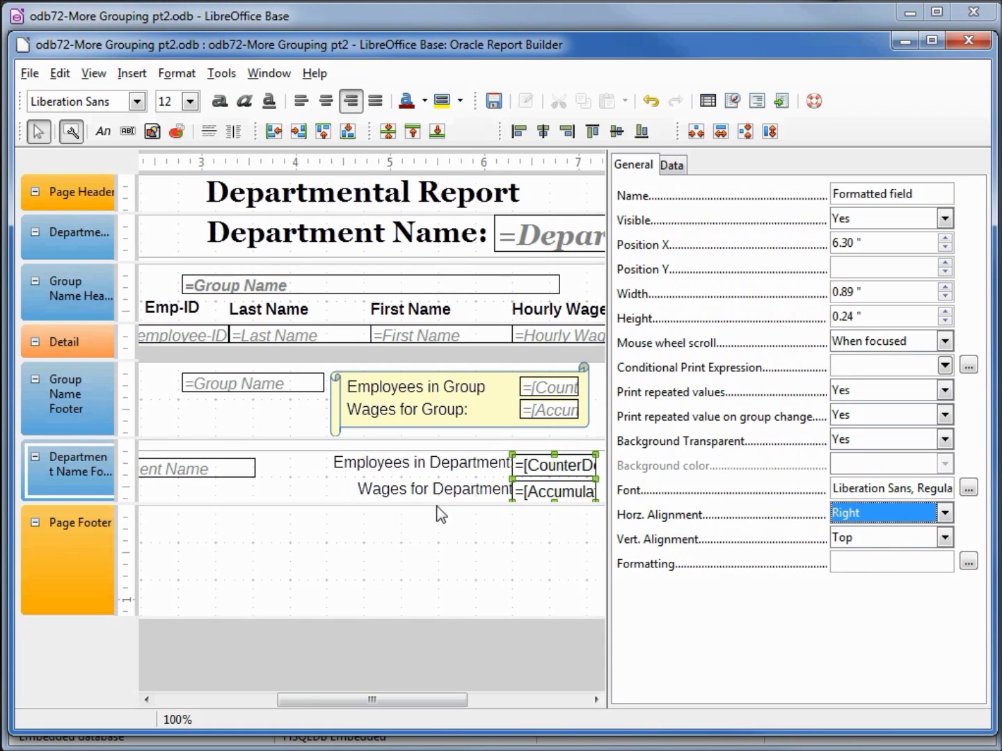
# Make the Department Name footer taller and shift both total labels and their text boxes slightly down
pyautogui.moveTo(436, 506); pyautogui.dragTo(439, 532)
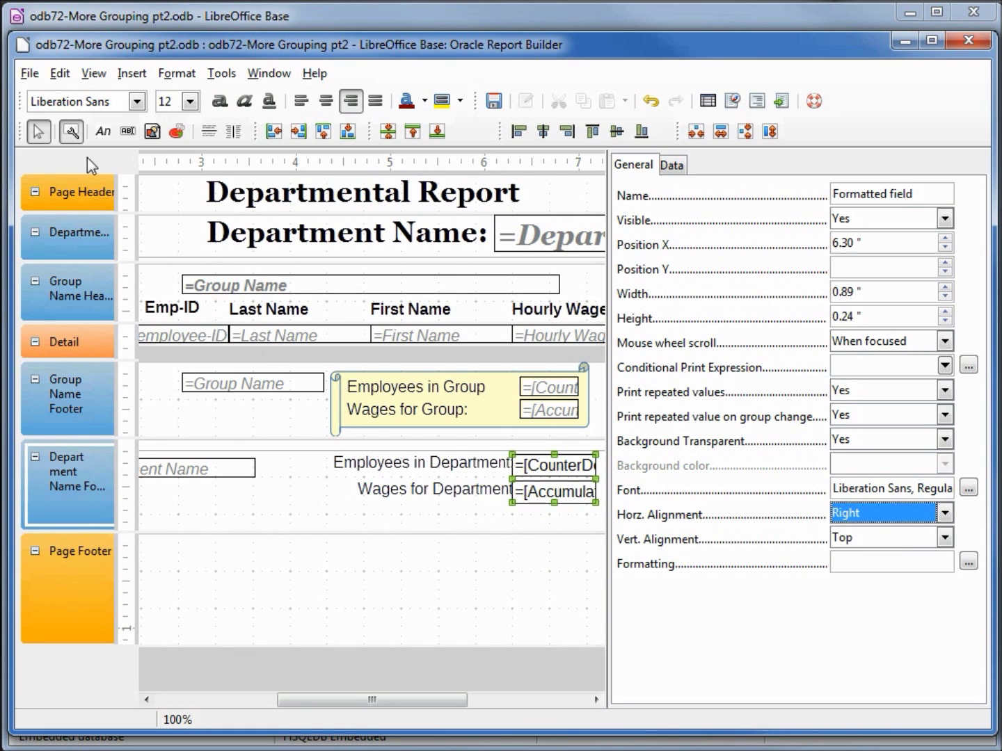
pyautogui.click(71, 130)
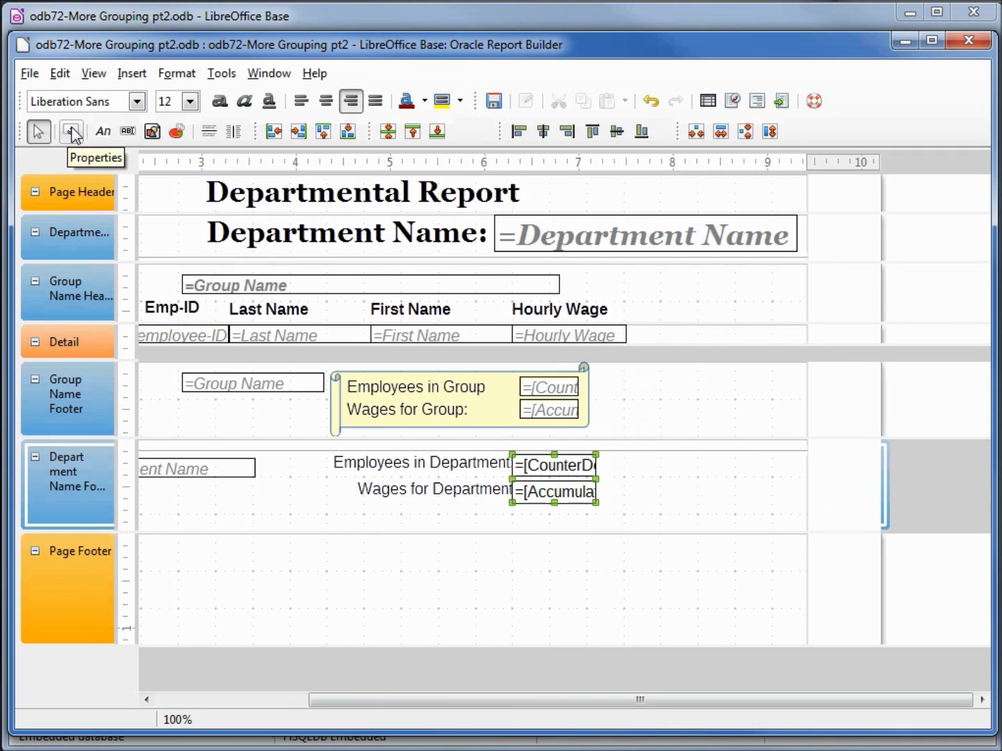
pyautogui.keyDown('shift'); pyautogui.click(456, 465); pyautogui.keyUp('shift')
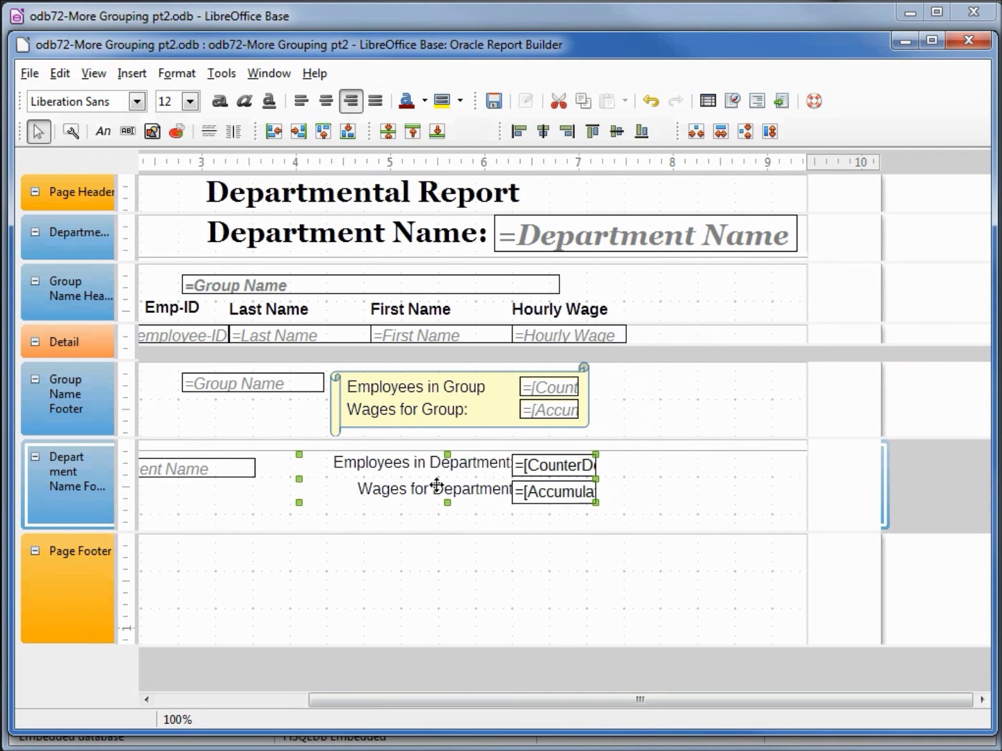
pyautogui.press('Down')
pyautogui.press('Down')
pyautogui.press('Down')
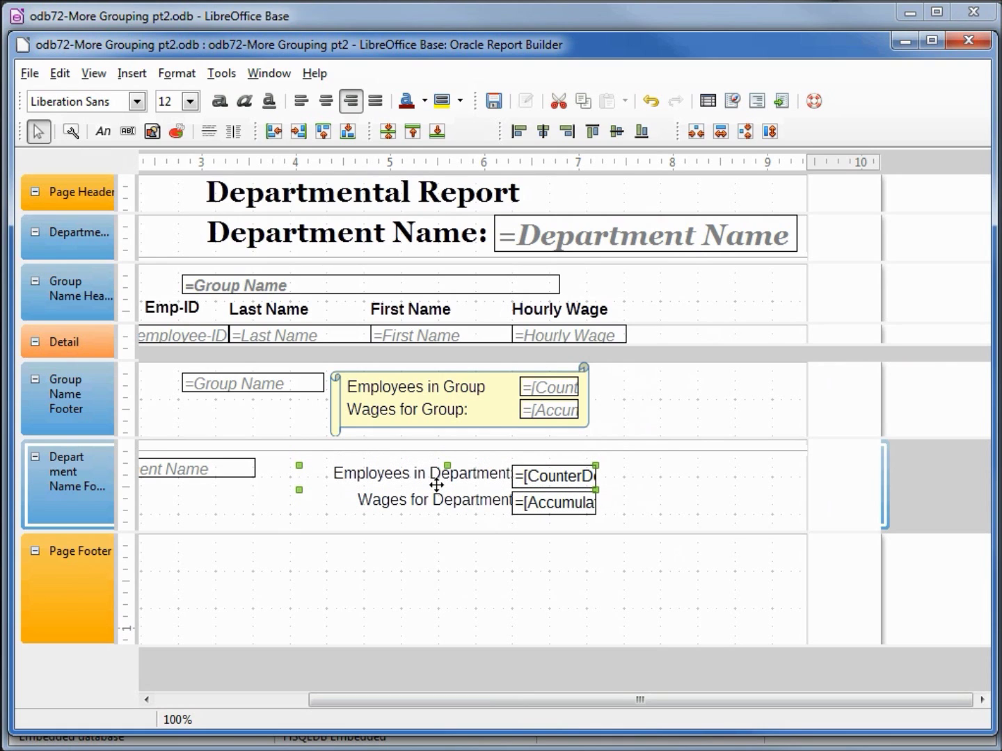
# Shift the End of Department label and the Department Name field beside it slightly down and to the right
pyautogui.moveTo(473, 699); pyautogui.dragTo(275, 700)
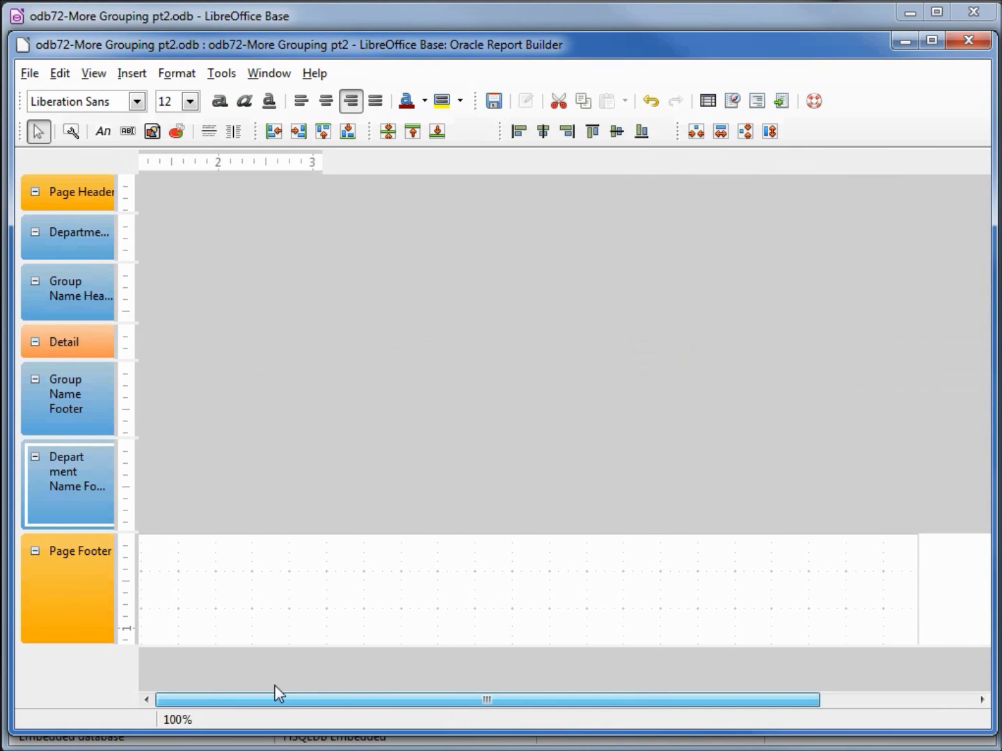
pyautogui.click(290, 473)
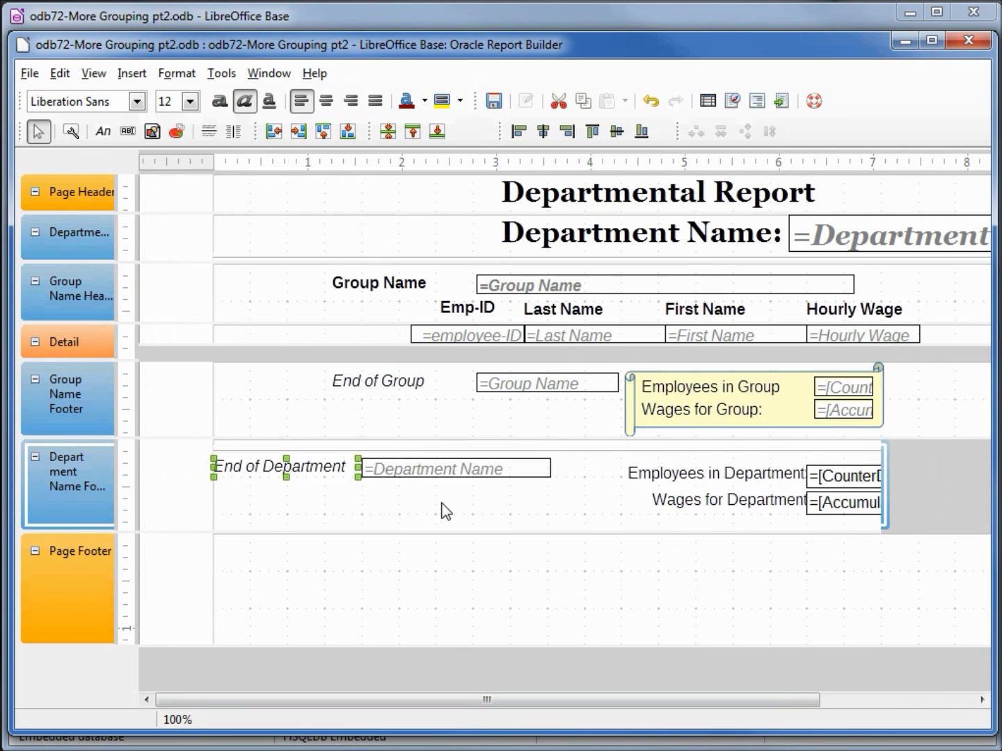
pyautogui.keyDown('shift'); pyautogui.click(455, 469); pyautogui.keyUp('shift')
pyautogui.press('Down')
pyautogui.press('Down')
pyautogui.press('Down')
pyautogui.press('Down')
pyautogui.press('Down')
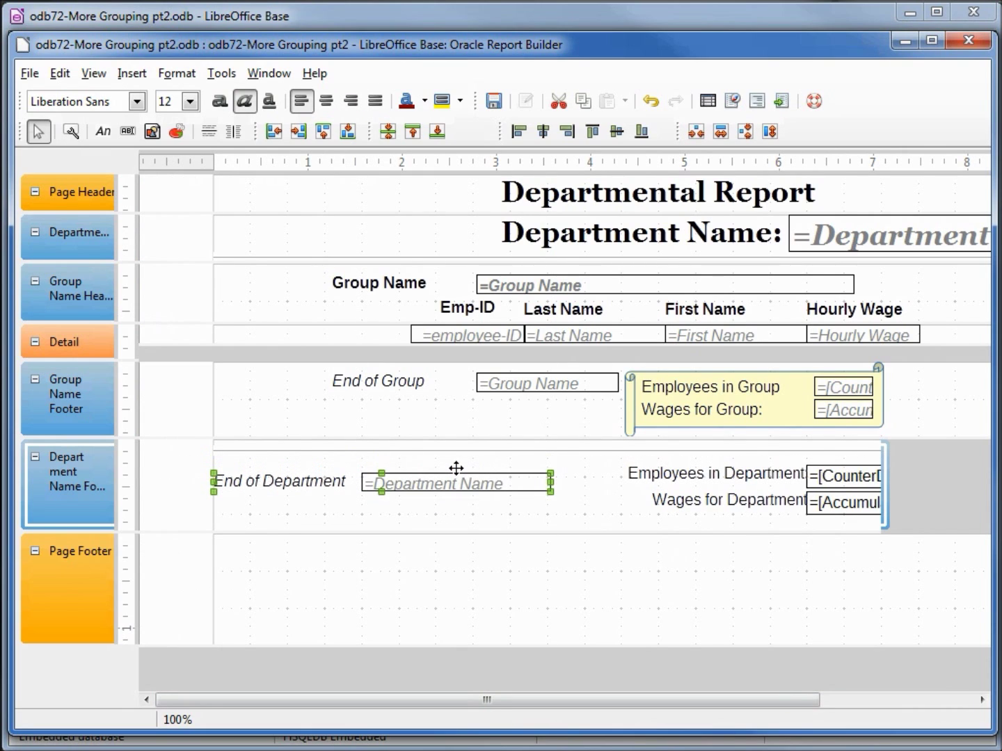
pyautogui.press('Right')
pyautogui.press('Right')
pyautogui.press('Right')
pyautogui.press('Right')
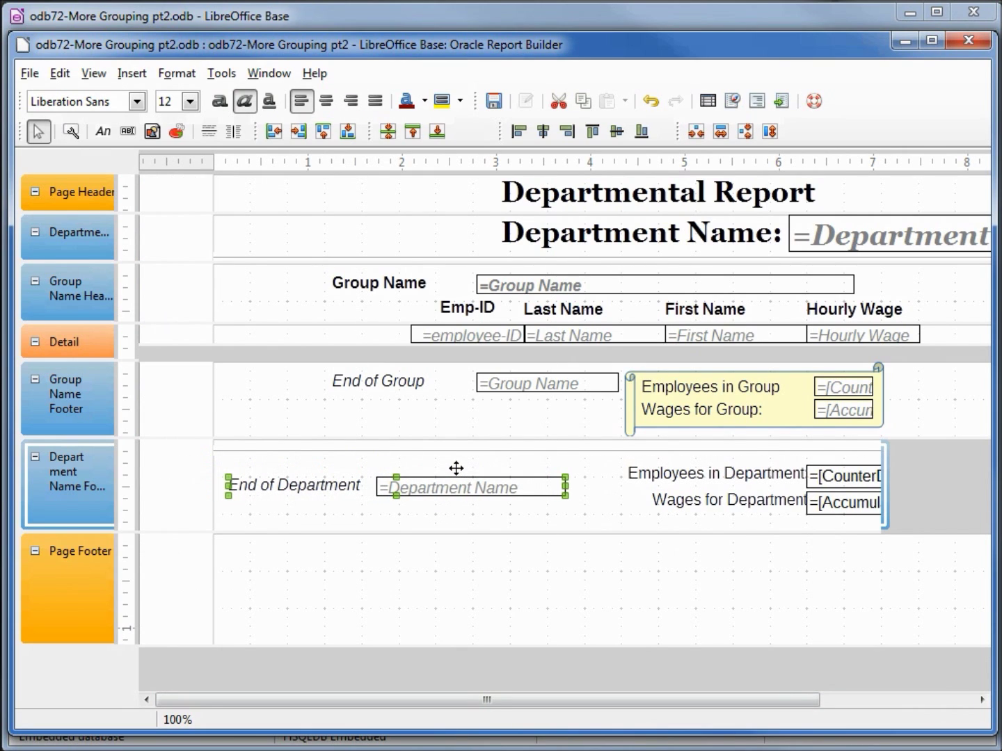
# Insert a rounded rectangle about 8.37 by 0.69 inches over the label and field rows of the Department Name footer
pyautogui.click(131, 74)
pyautogui.moveTo(162, 190)
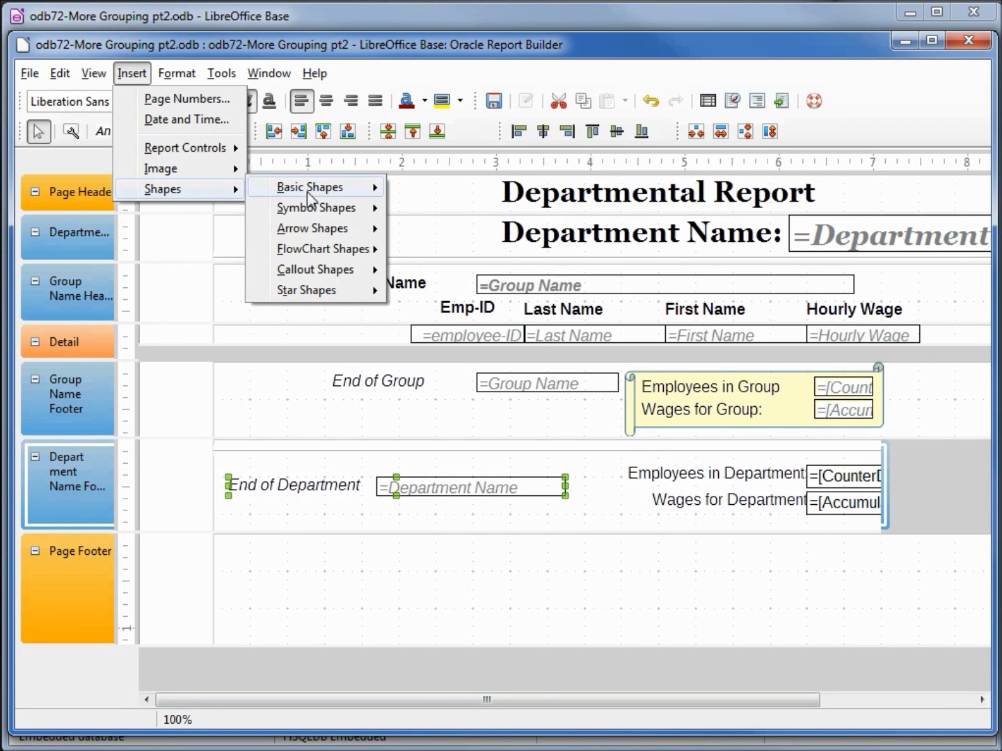
pyautogui.moveTo(332, 190)
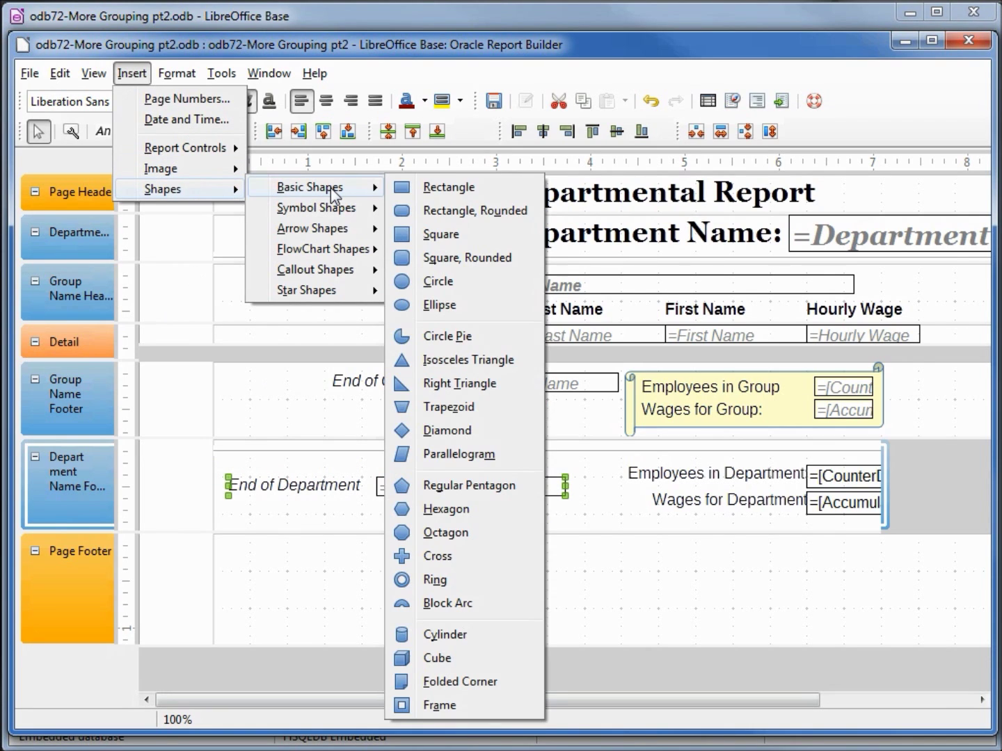
pyautogui.click(456, 210)
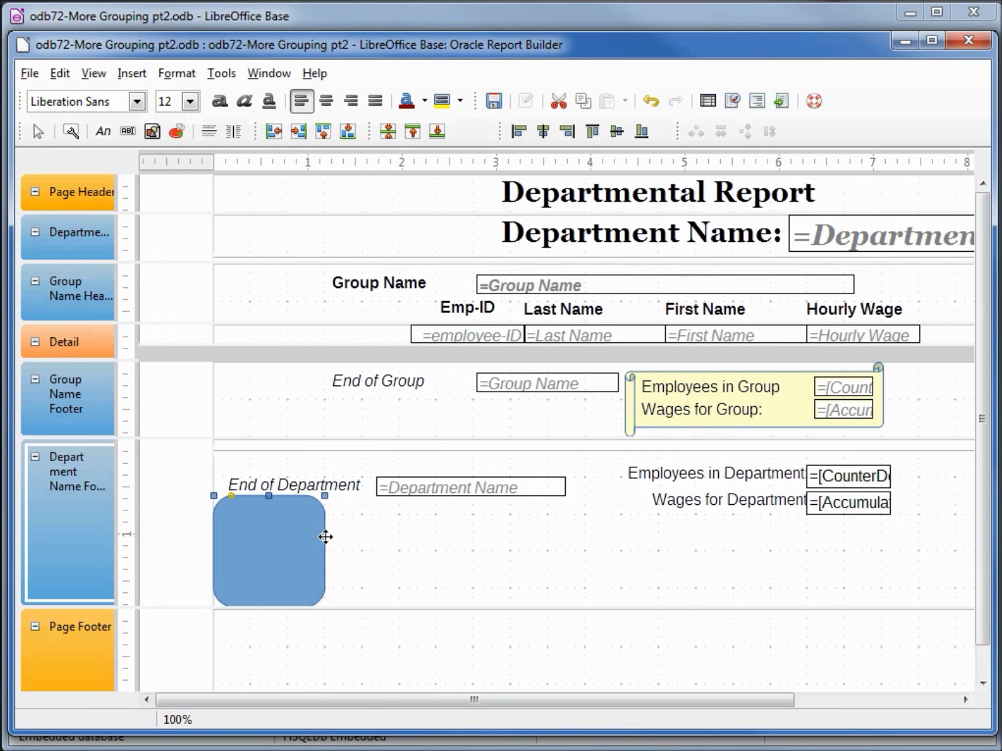
pyautogui.moveTo(325, 499); pyautogui.dragTo(942, 533)
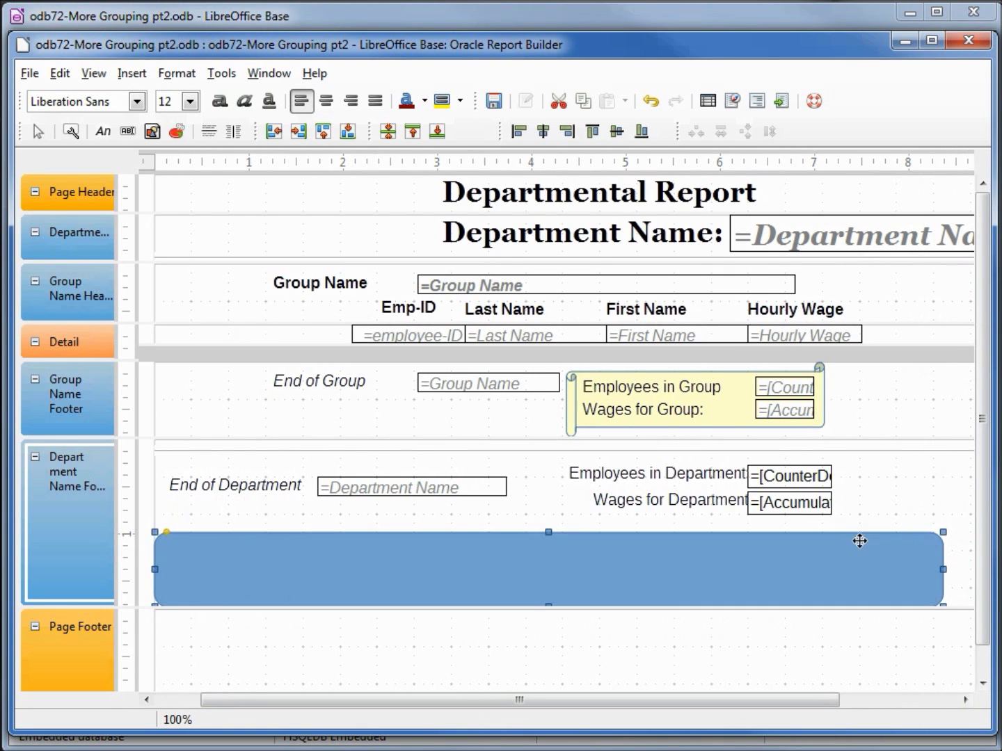
pyautogui.moveTo(548, 532); pyautogui.dragTo(548, 542)
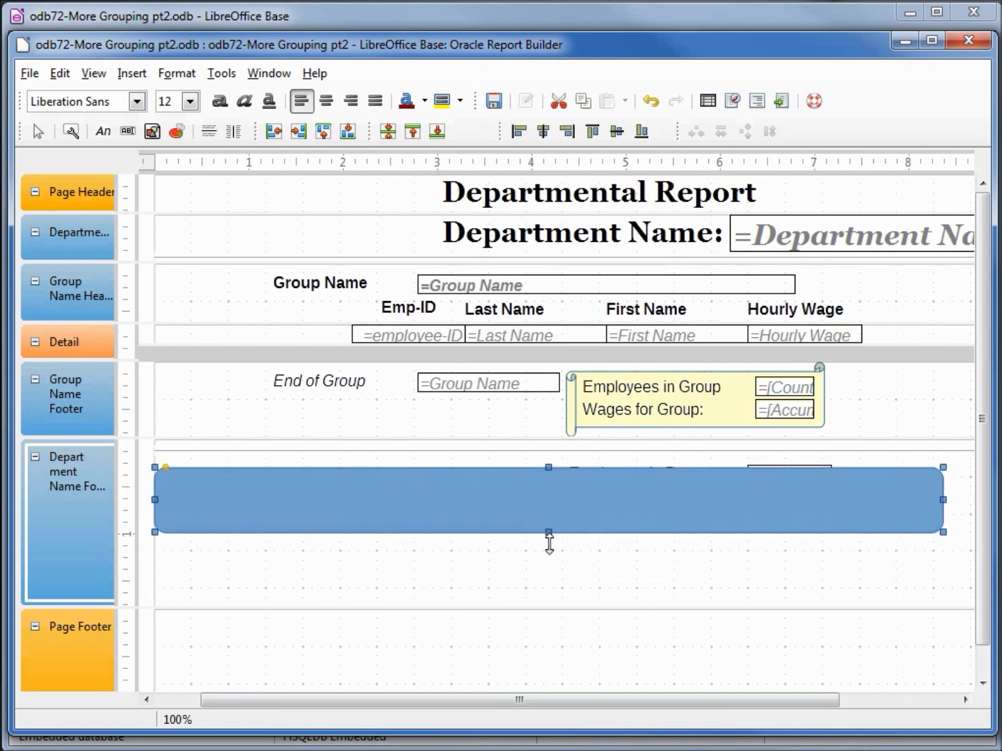
# Send the rounded rectangle to the back, behind the Department Name footer's labels and fields
pyautogui.rightClick(592, 487)
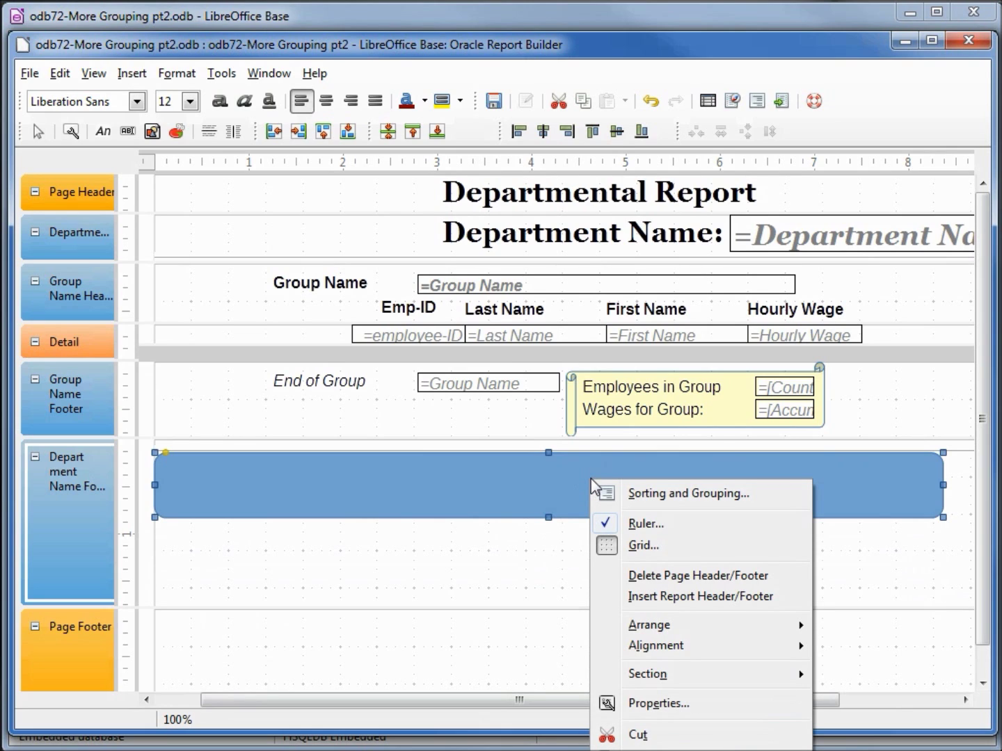
pyautogui.moveTo(679, 628)
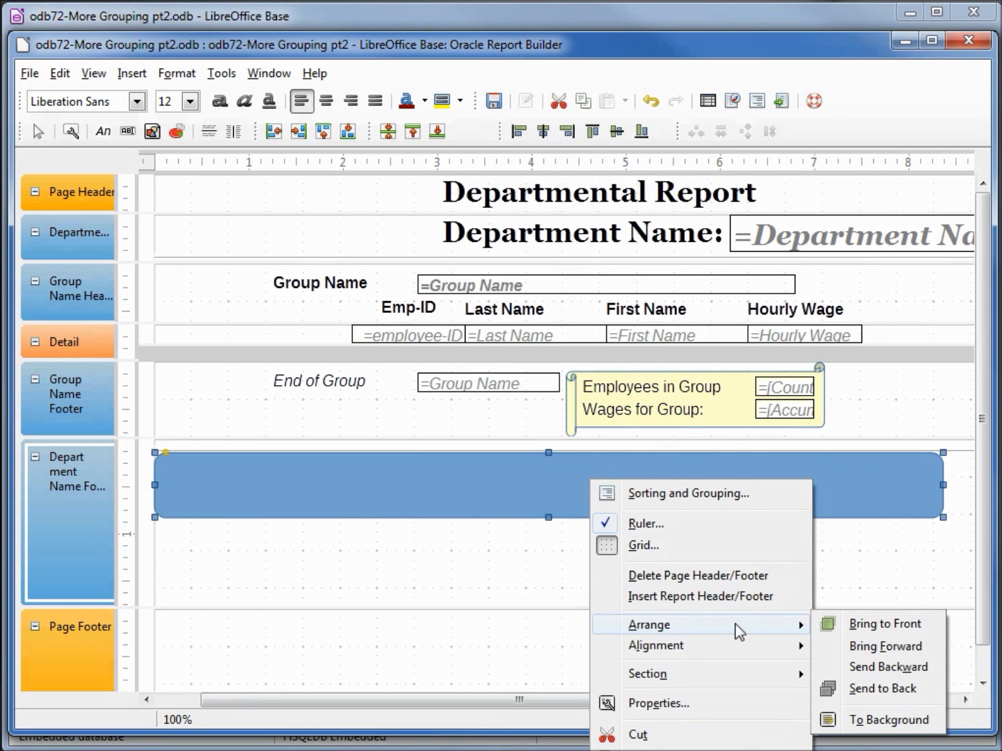
pyautogui.click(882, 689)
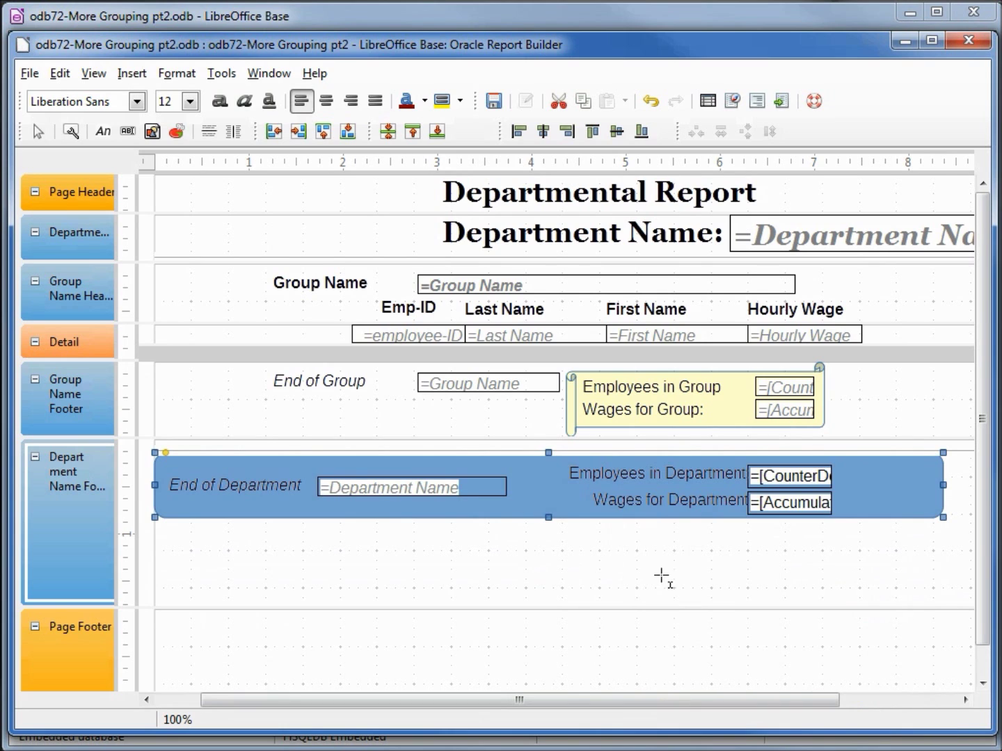
# Set the rounded rectangle's fill color to Blue gray and save the report
pyautogui.click(71, 131)
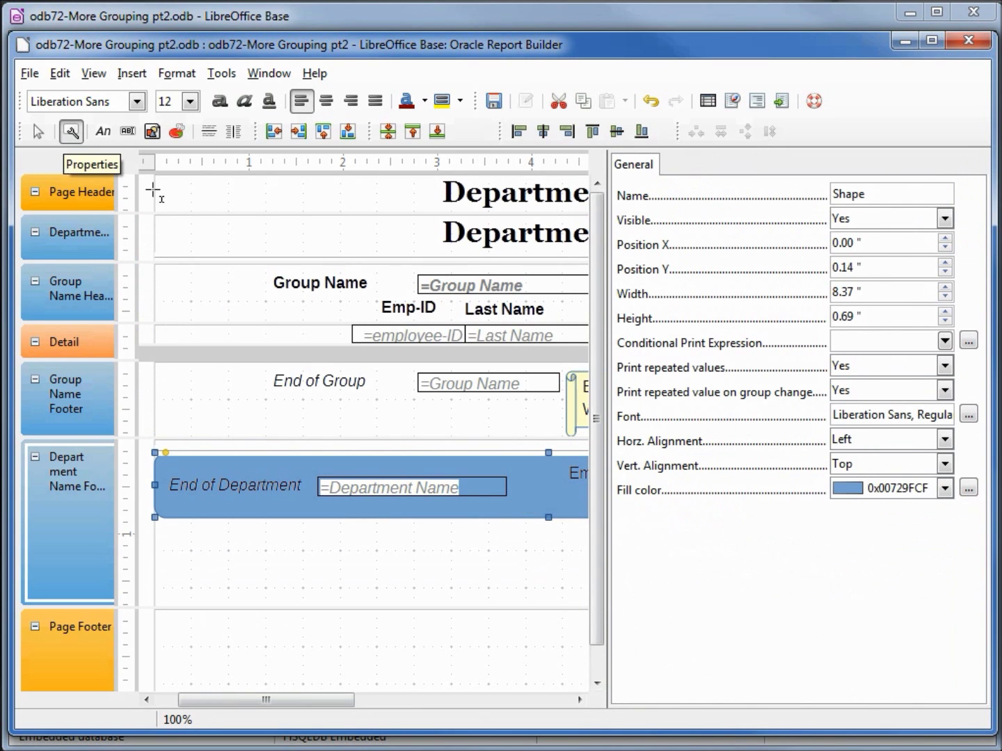
pyautogui.click(948, 489)
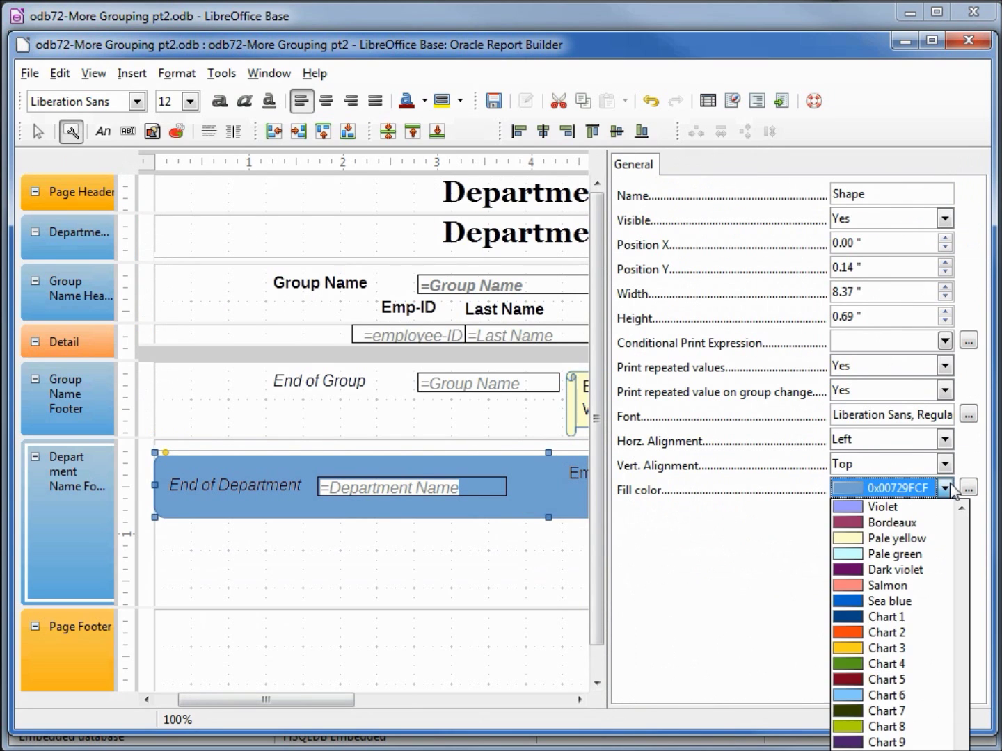
pyautogui.scroll(3, 921, 575)
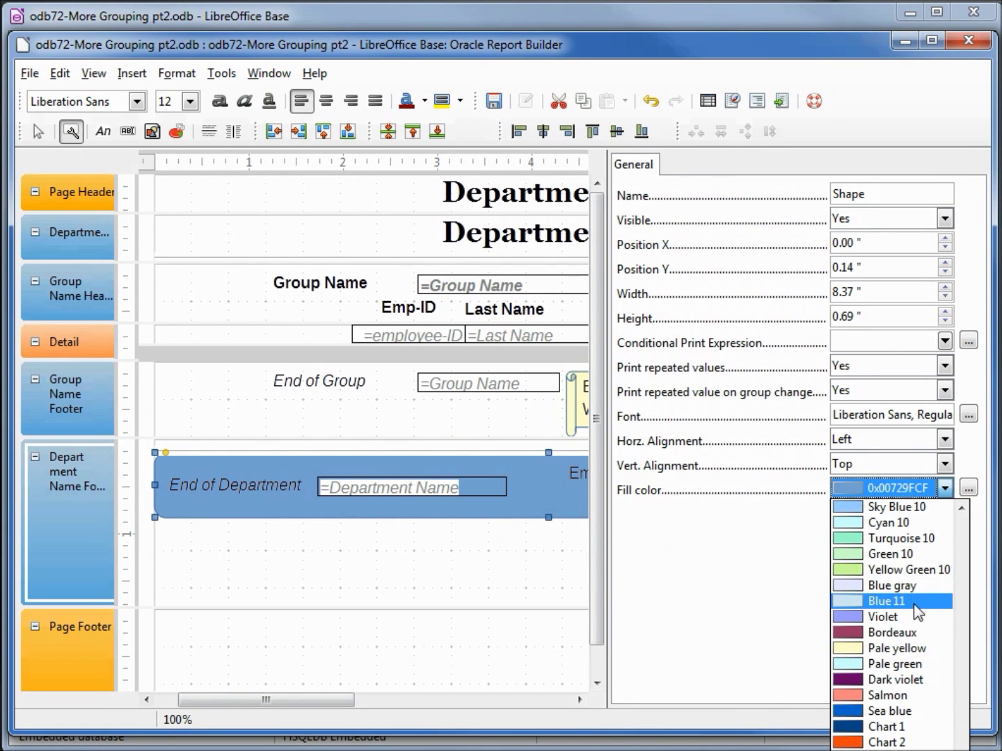
pyautogui.click(914, 591)
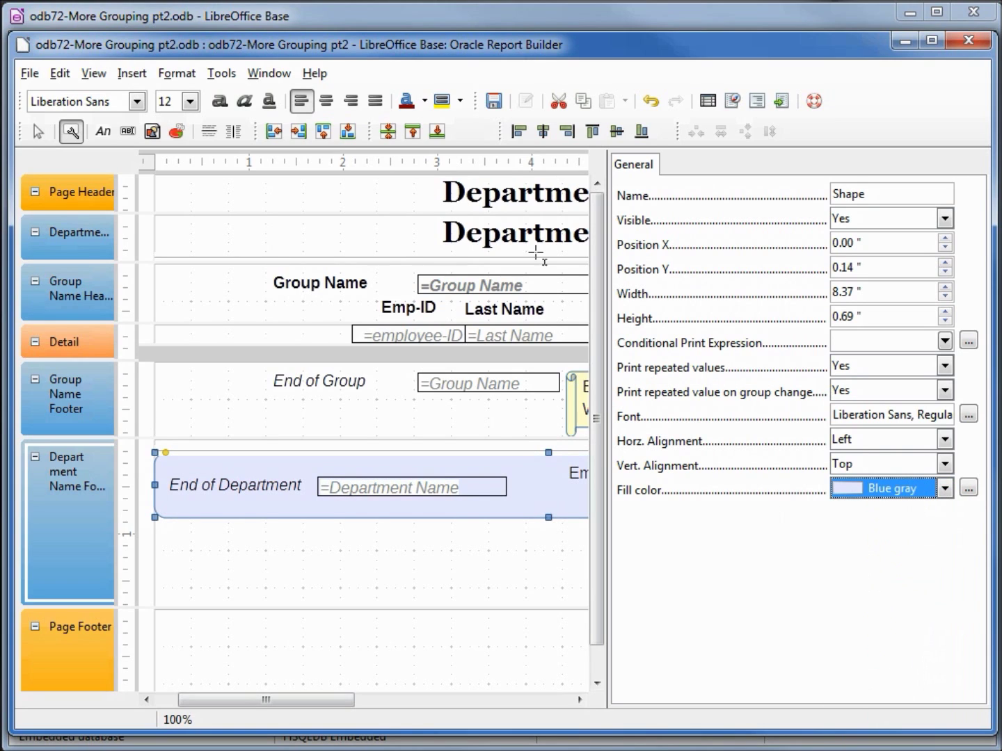
pyautogui.click(493, 102)
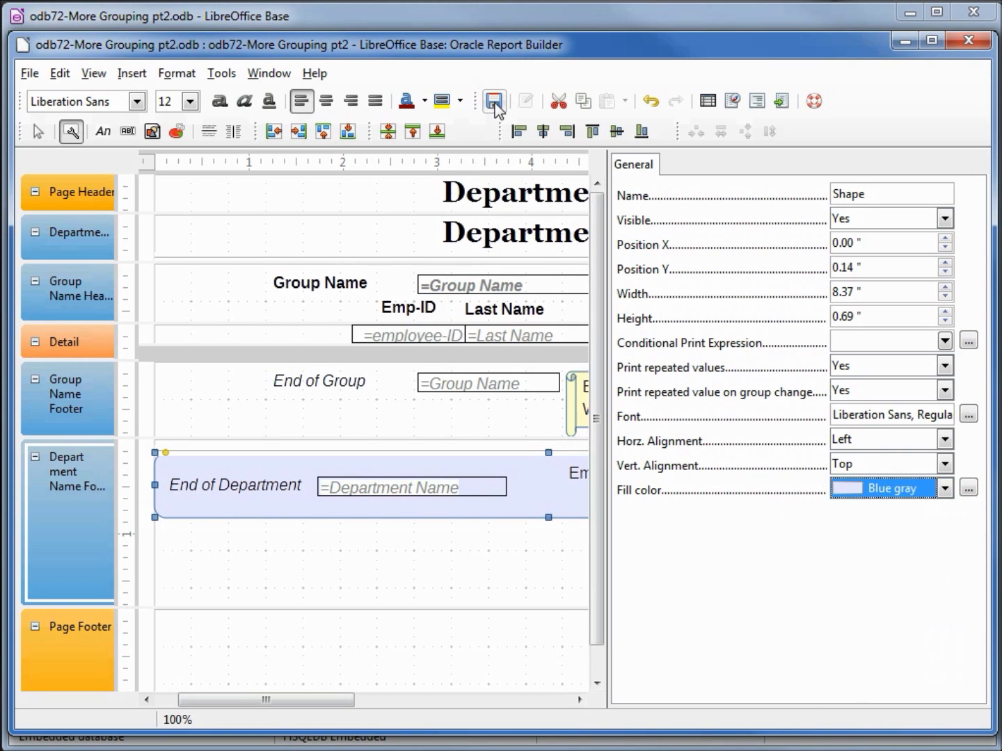
# Run the report to check the rounded rectangle behind the department totals, and close the preview
pyautogui.click(781, 102)
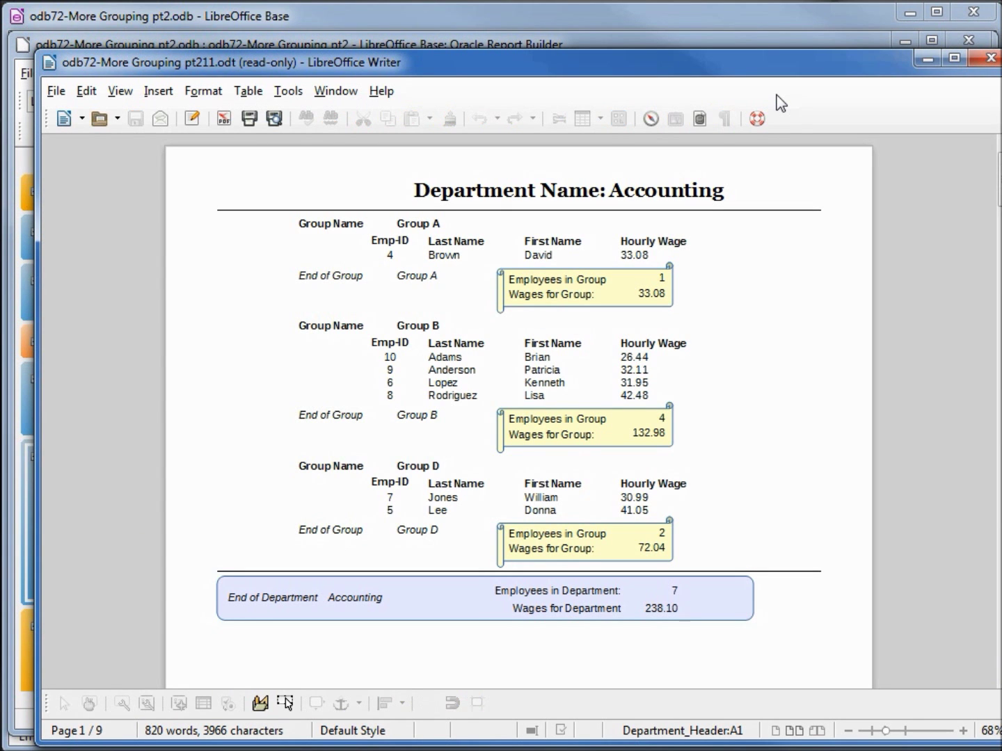
pyautogui.click(991, 58)
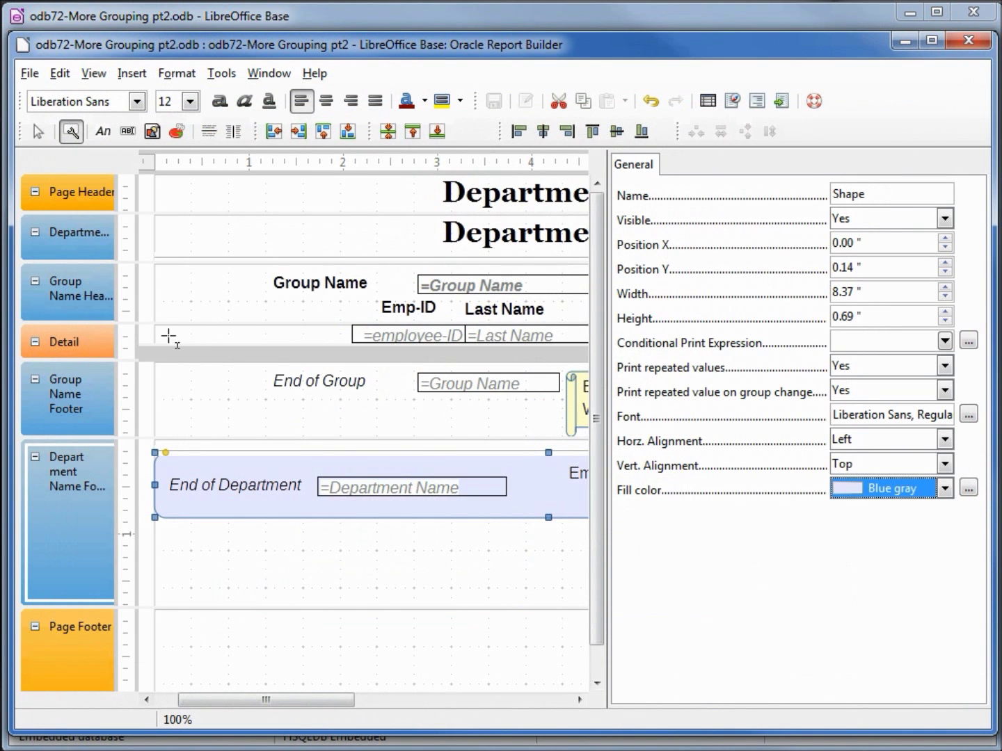
# Make the Detail section's background non-transparent and set its background color to Gray 1
pyautogui.click(141, 336)
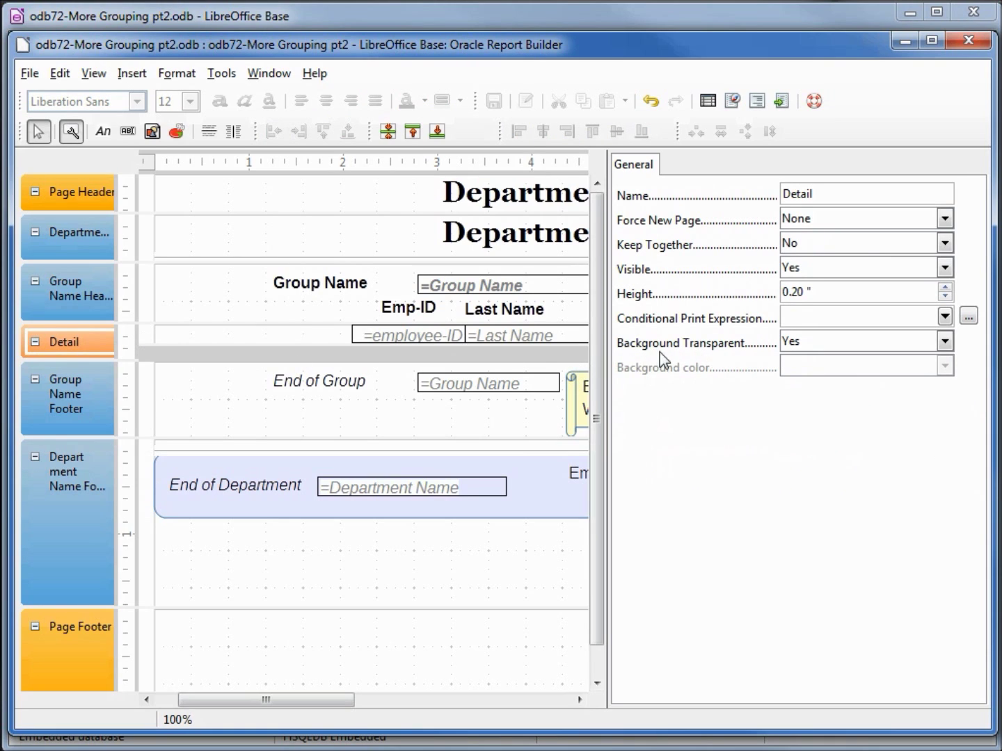
pyautogui.click(943, 342)
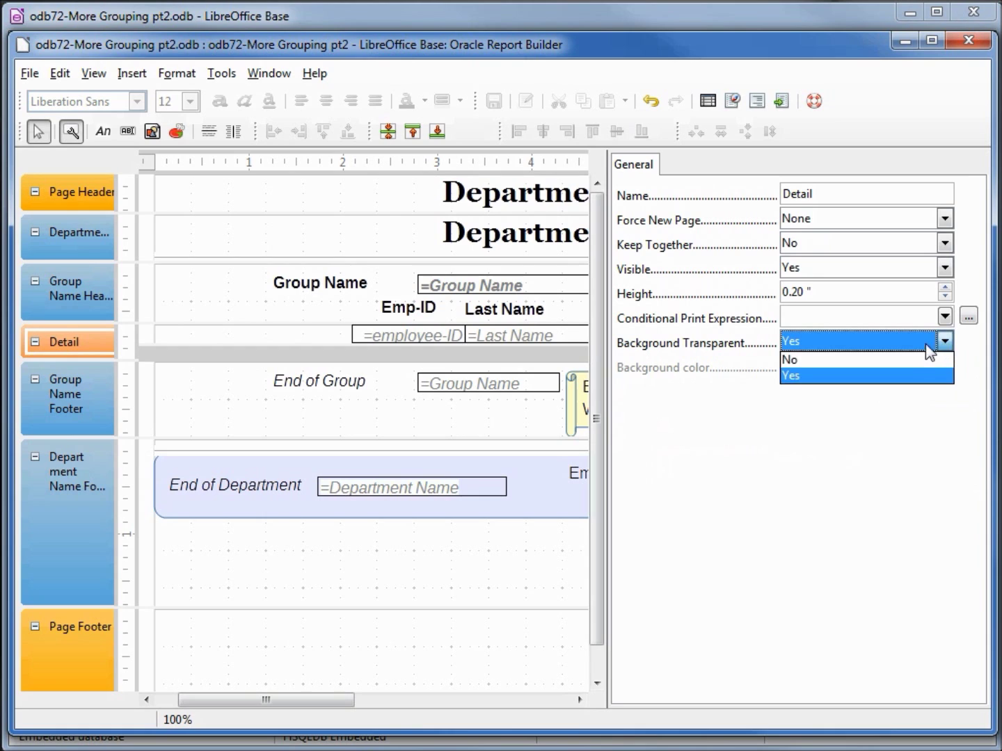
pyautogui.click(905, 357)
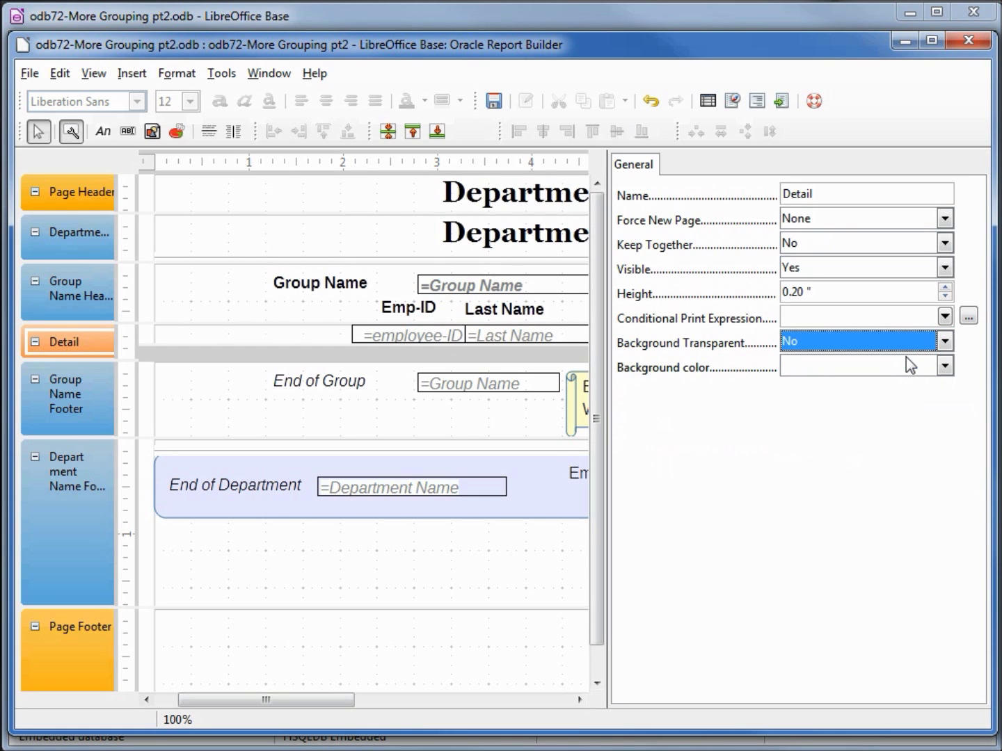
pyautogui.click(944, 366)
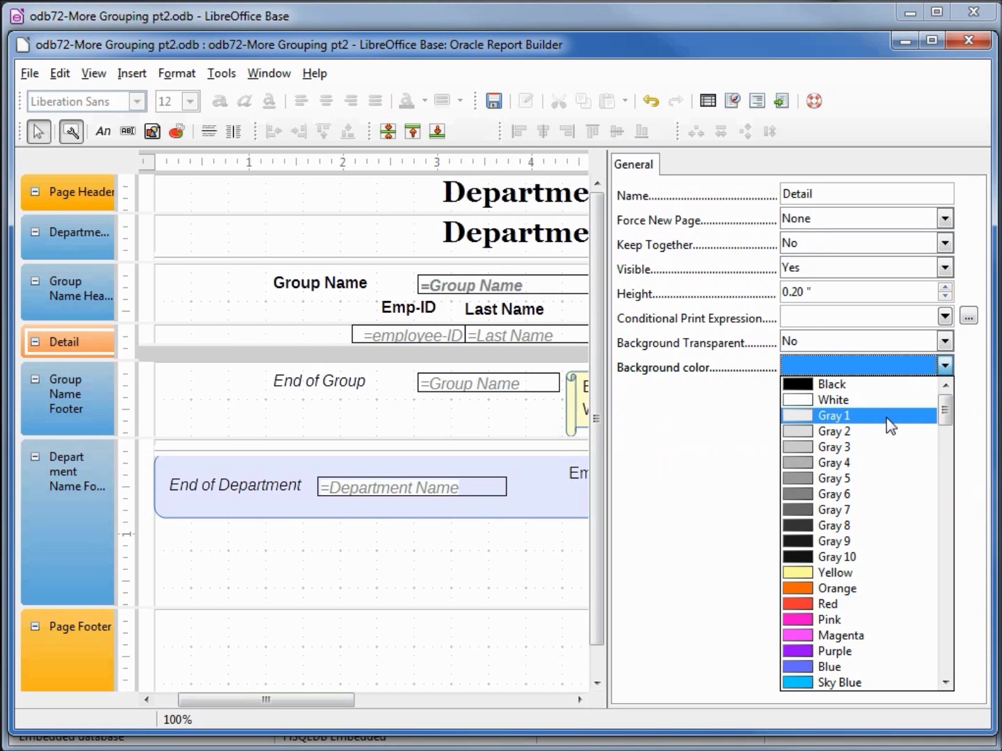
pyautogui.click(835, 416)
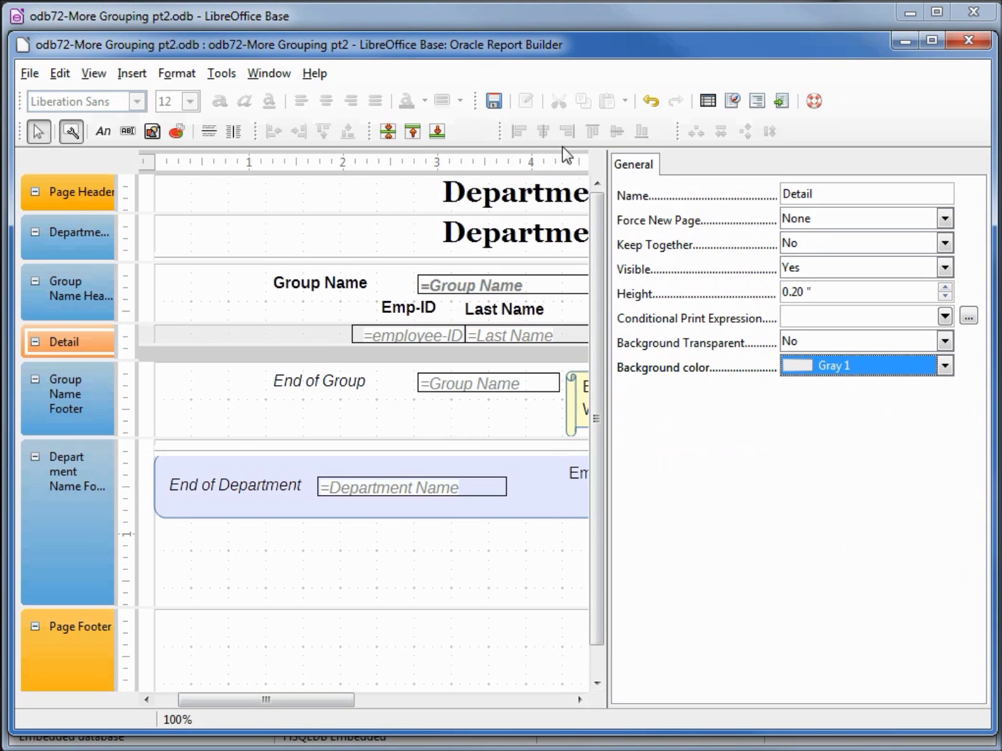
# Save the report and run it to check the shading behind the employee rows, bringing the whole preview window into view
pyautogui.click(497, 104)
pyautogui.click(782, 102)
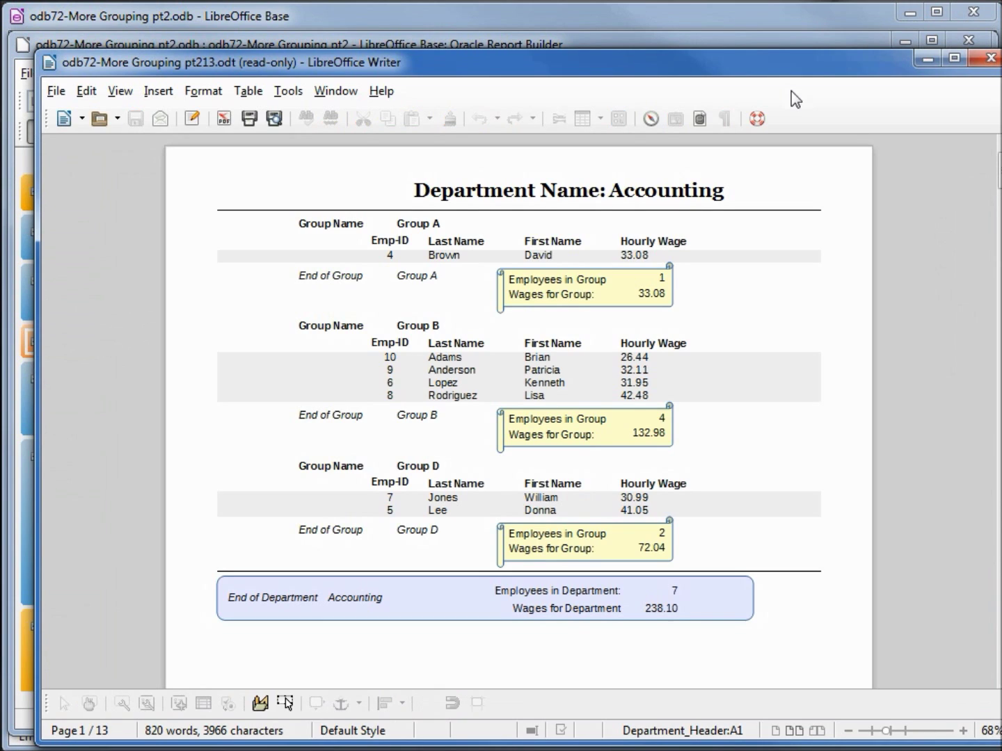
pyautogui.moveTo(820, 66); pyautogui.dragTo(790, 55)
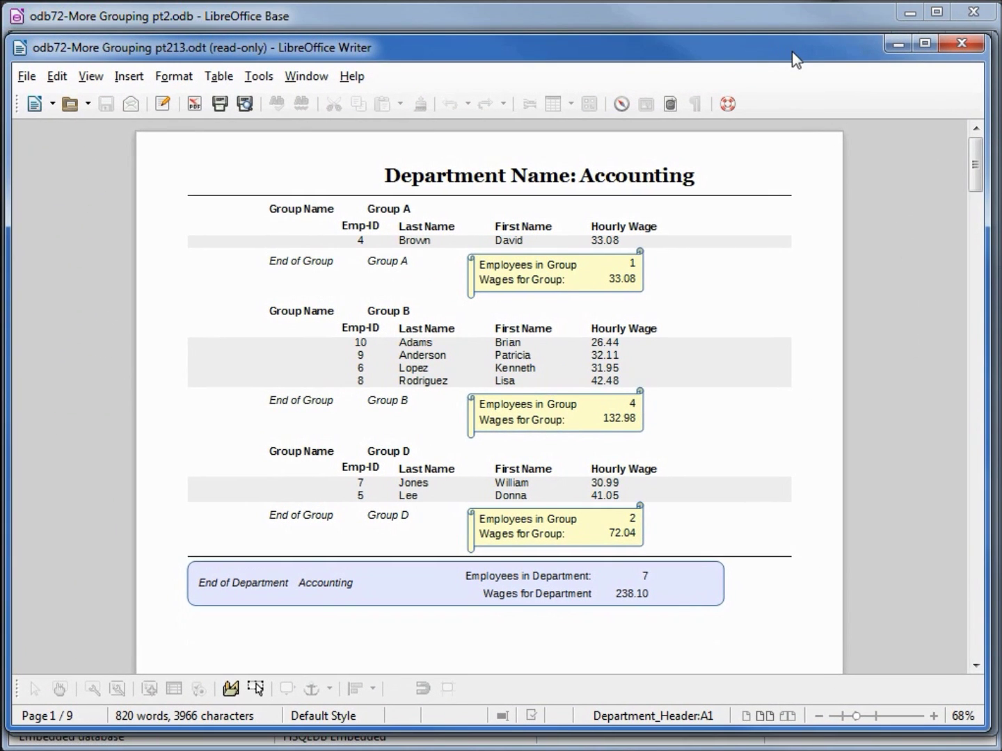